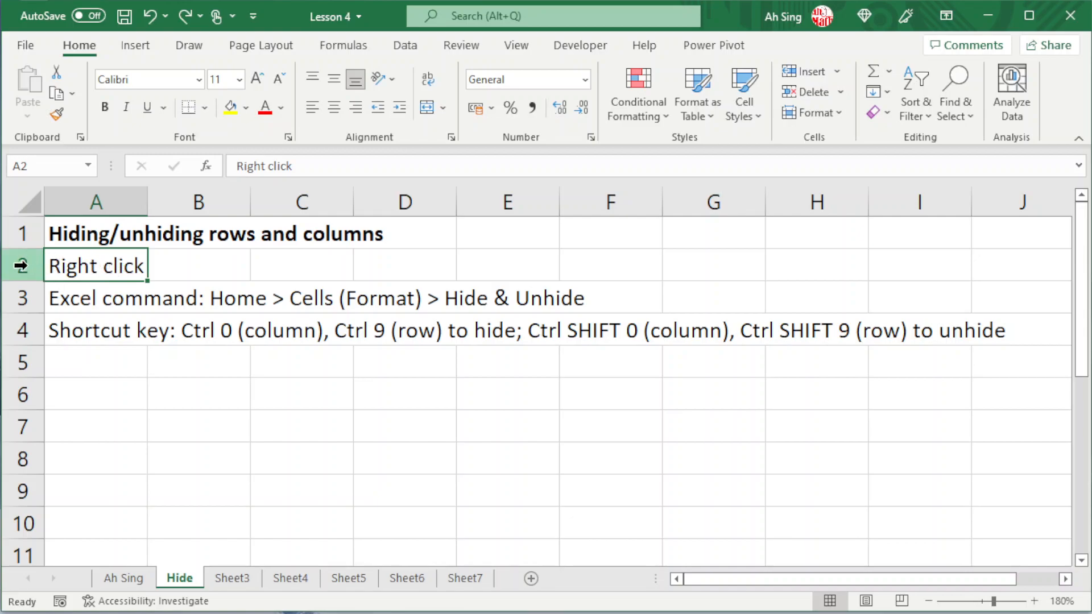
Hide row 2 of the Hide sheet.
left_click(21, 265)
right_click(21, 265)
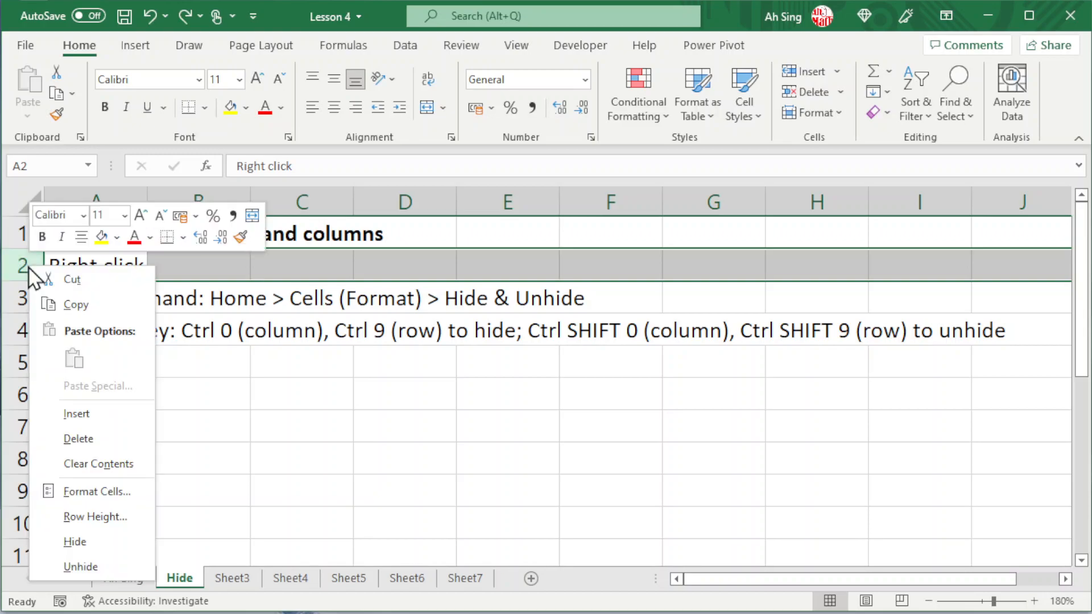
left_click(91, 541)
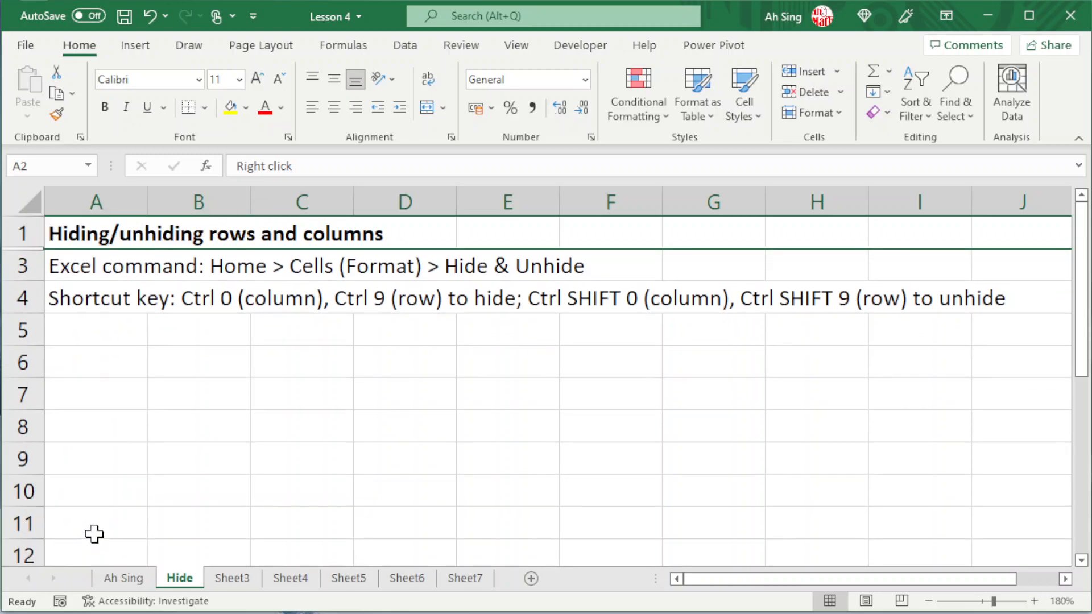
Hide rows 3 and 4 together, and clear the row selection.
left_click(23, 265)
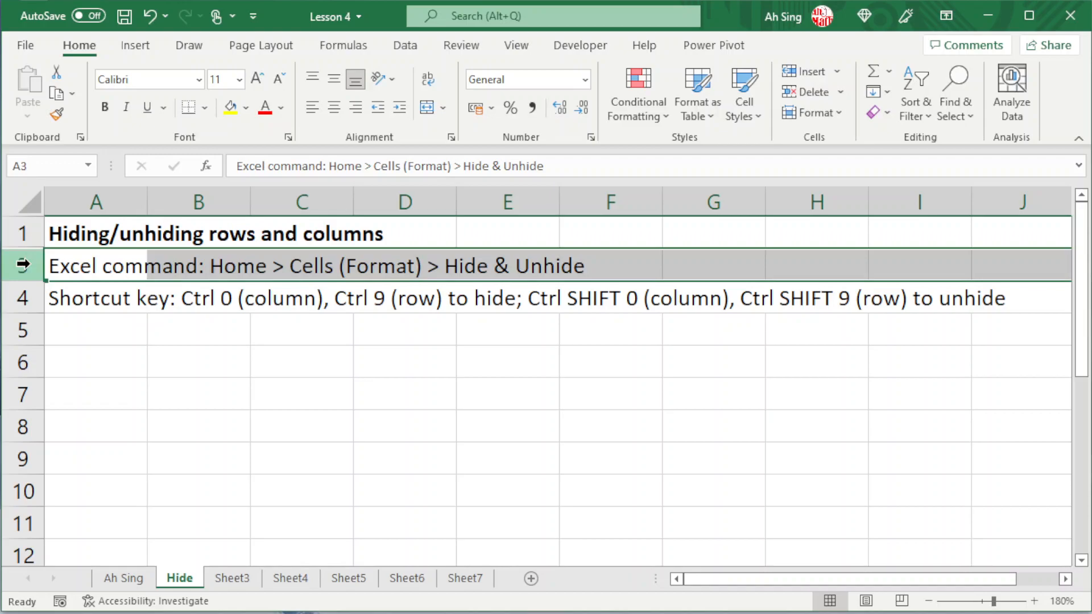
left_click_drag(23, 265, 20, 296)
right_click(20, 296)
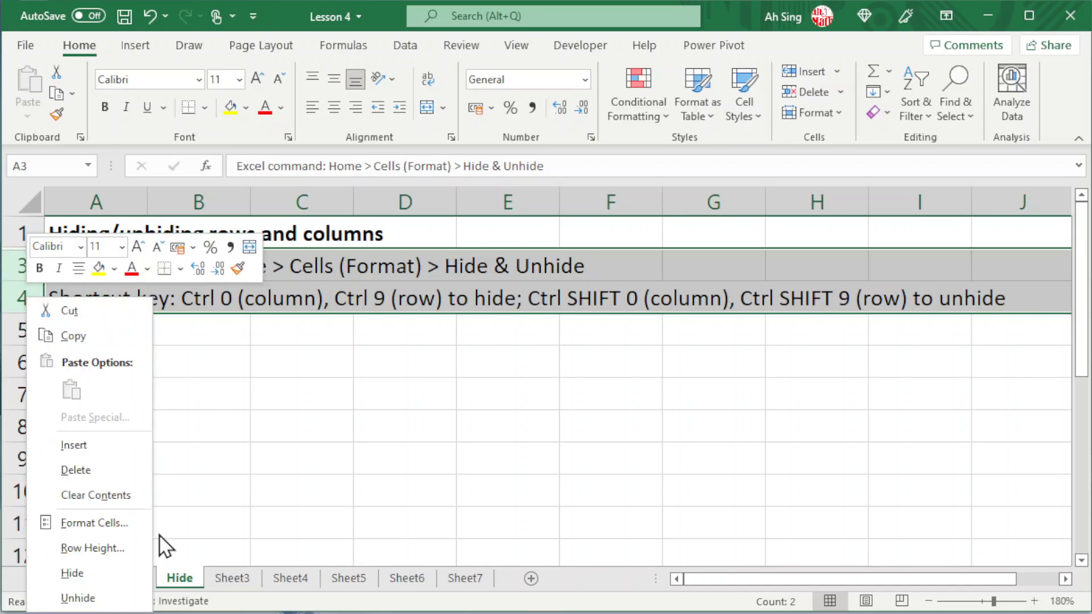
left_click(108, 570)
left_click(121, 403)
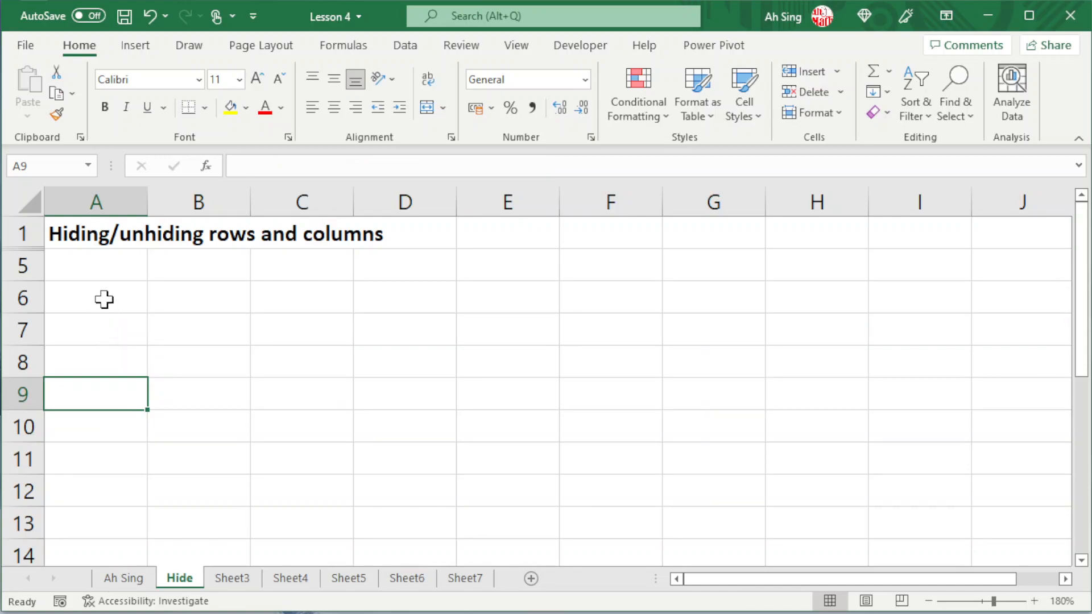
Unhide row 4 from the boundary between rows 1 and 5, and unhide rows 2 and 3 by selecting rows 1 through 4.
right_click(30, 249)
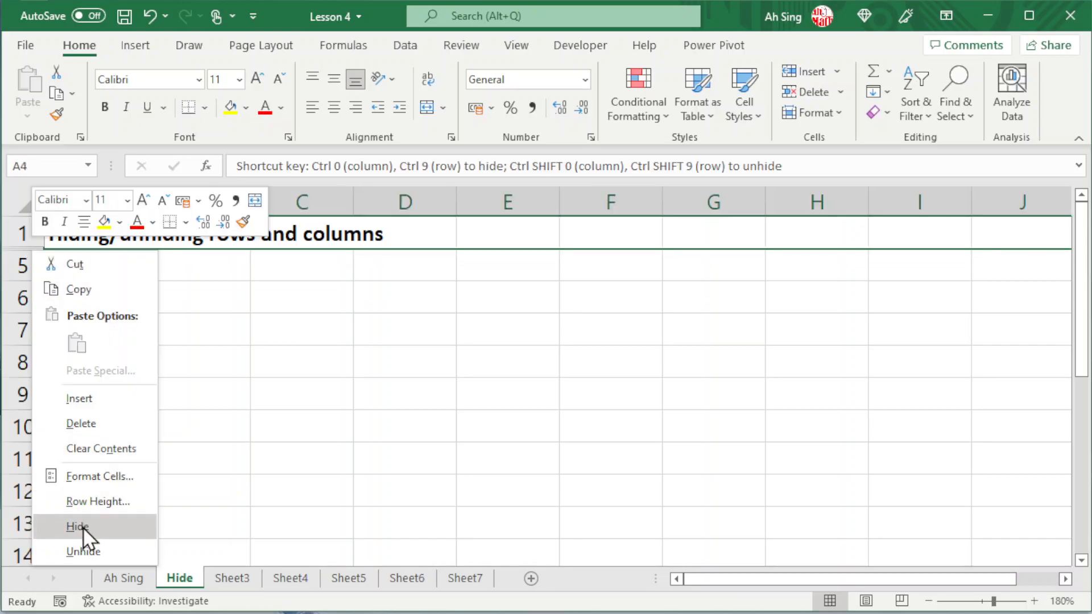
left_click(64, 553)
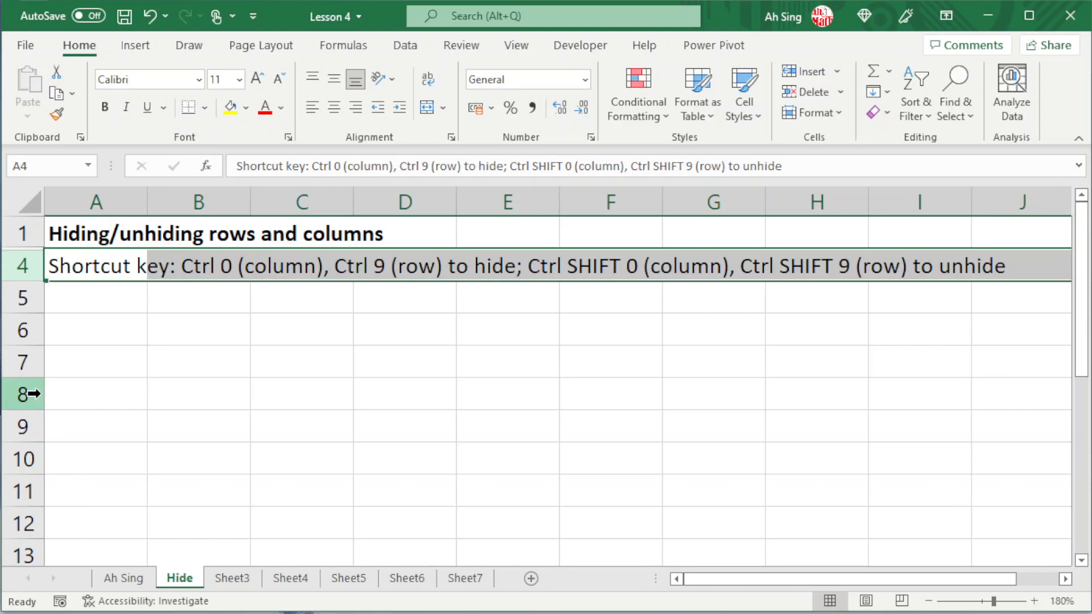
left_click(24, 233)
left_click_drag(24, 232, 28, 267)
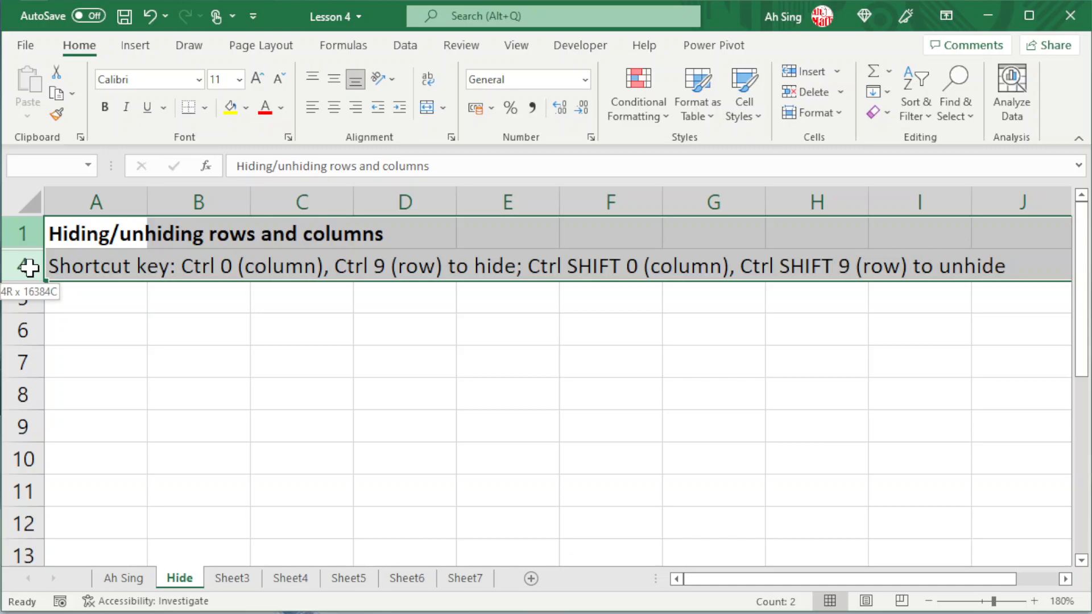
left_click_drag(29, 268, 23, 267)
right_click(23, 267)
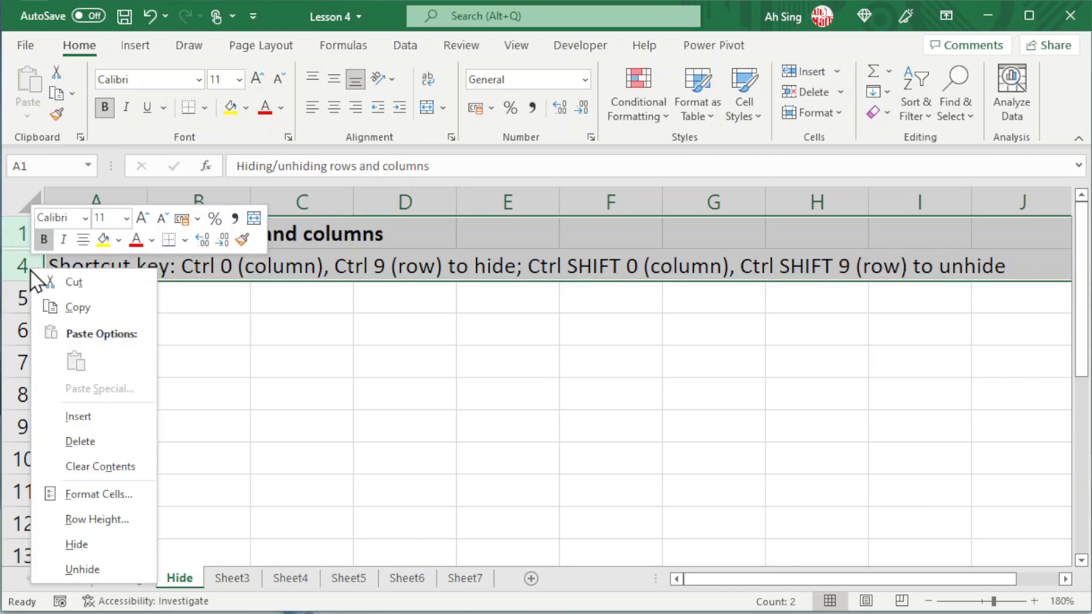
left_click(110, 566)
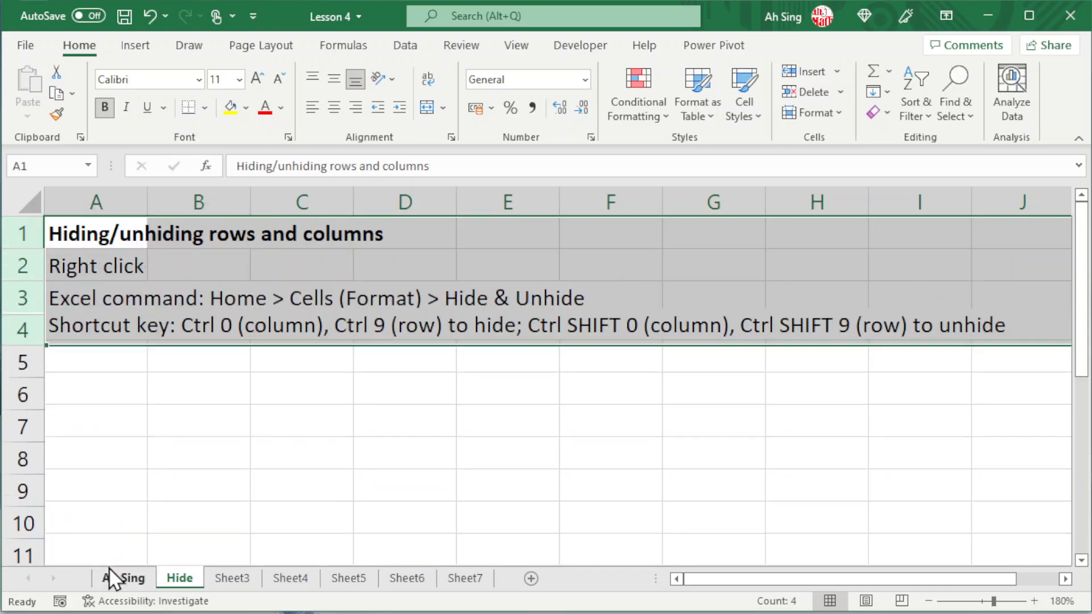
left_click(98, 268)
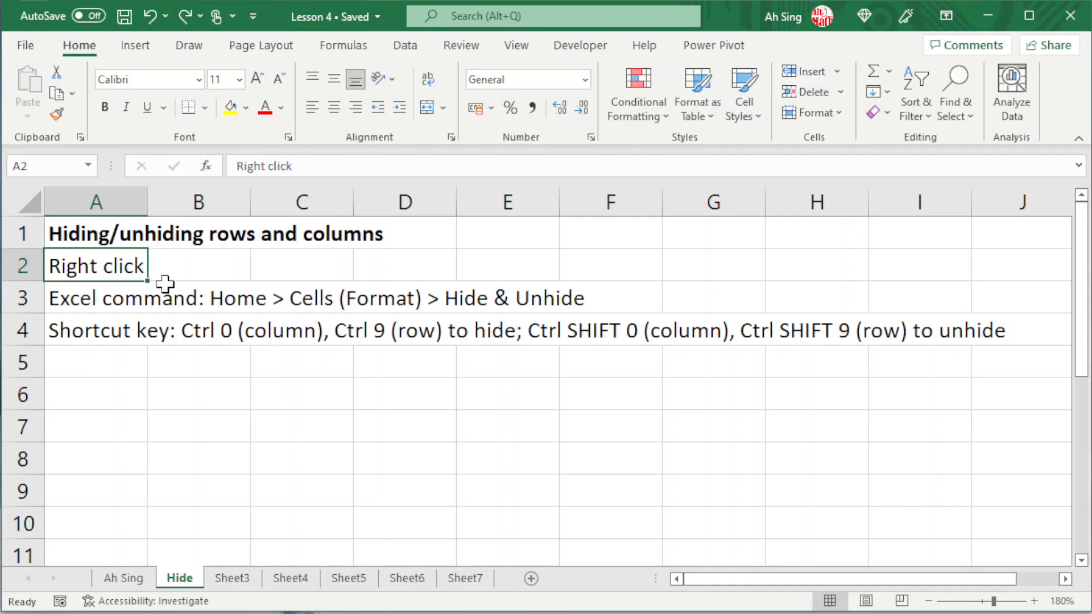
Hide the non-adjacent rows 2, 4, 6 and 8 in one go.
left_click(16, 265)
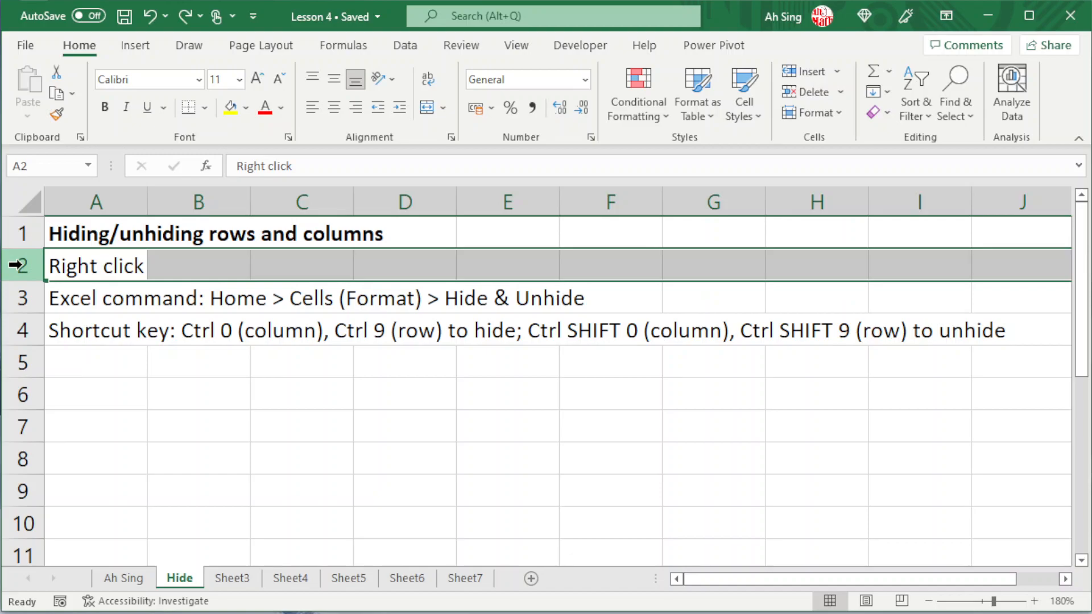
left_click(22, 329, "ctrl")
left_click(21, 393, "ctrl")
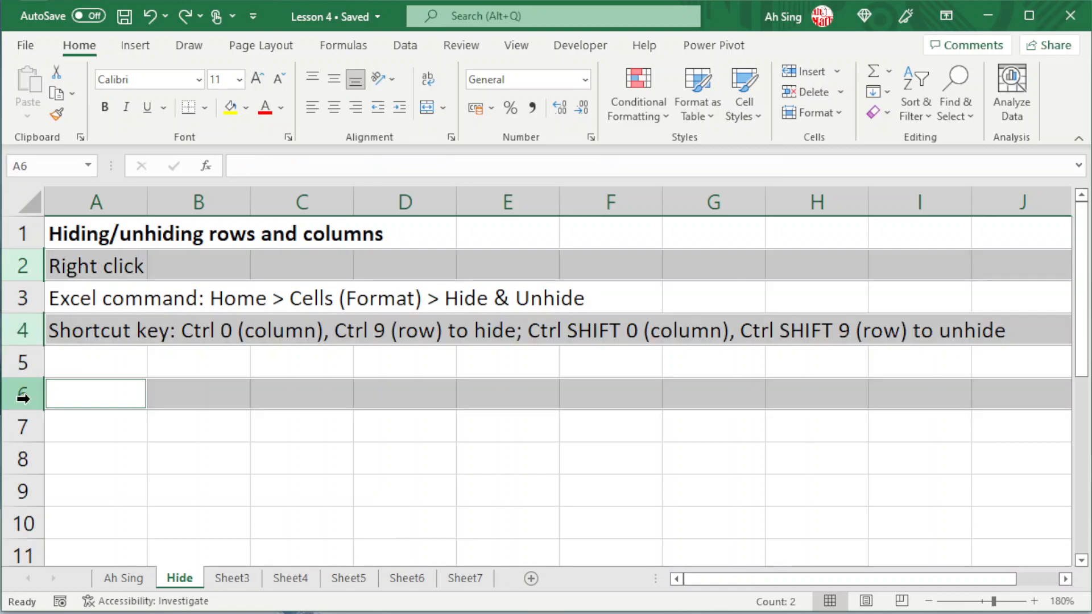
left_click(18, 464, "ctrl")
right_click(25, 459)
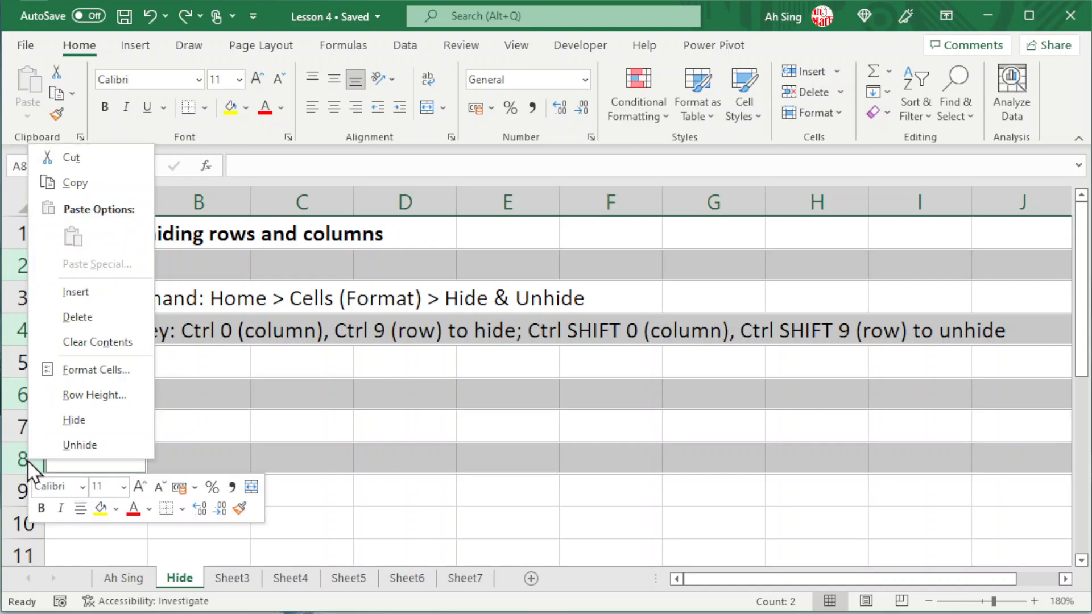
left_click(63, 420)
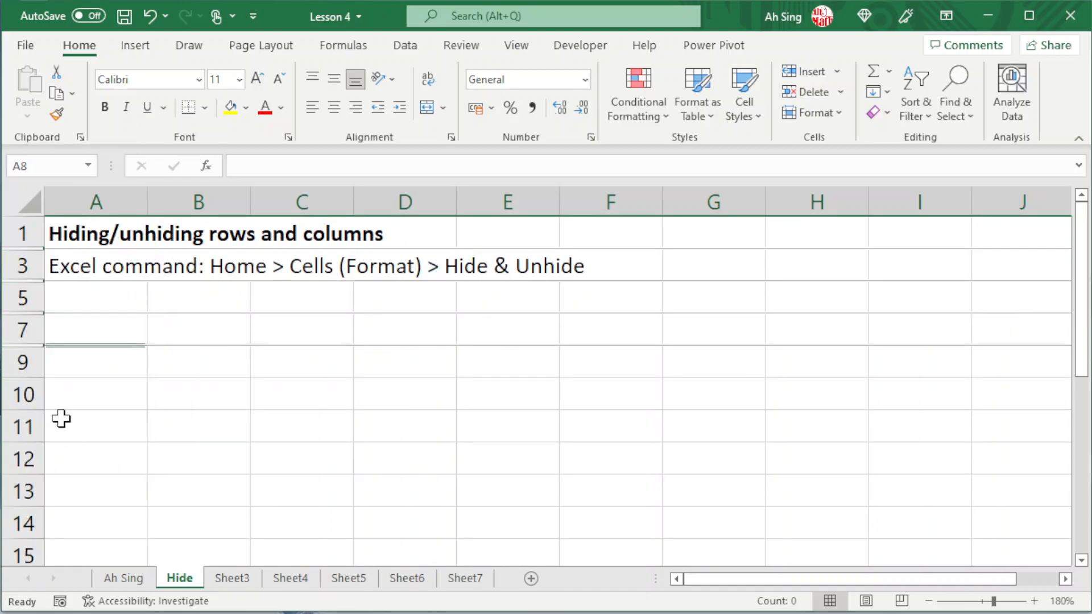
Unhide rows 2, 4, 6 and 8 by selecting rows 1 through 11, and clear the selection.
left_click(32, 230)
left_click_drag(31, 230, 22, 419)
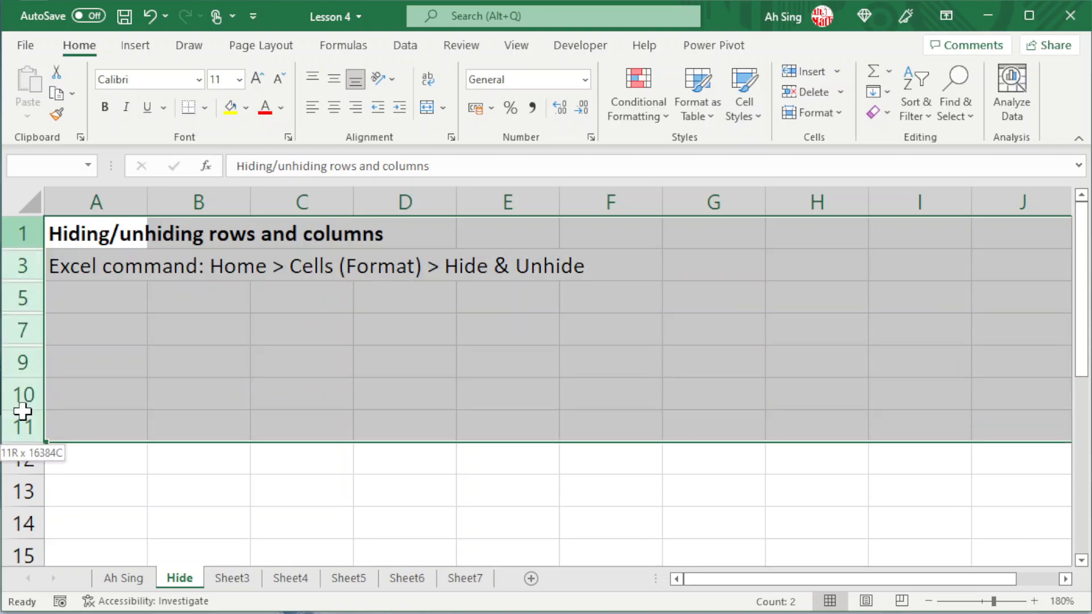
right_click(23, 424)
left_click(61, 390)
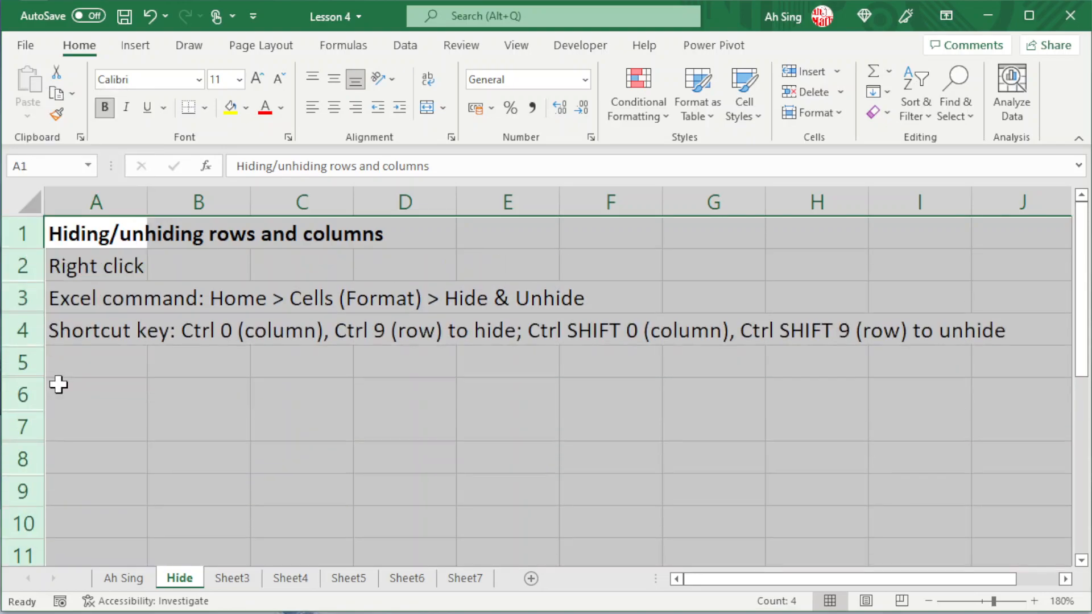
left_click(91, 310)
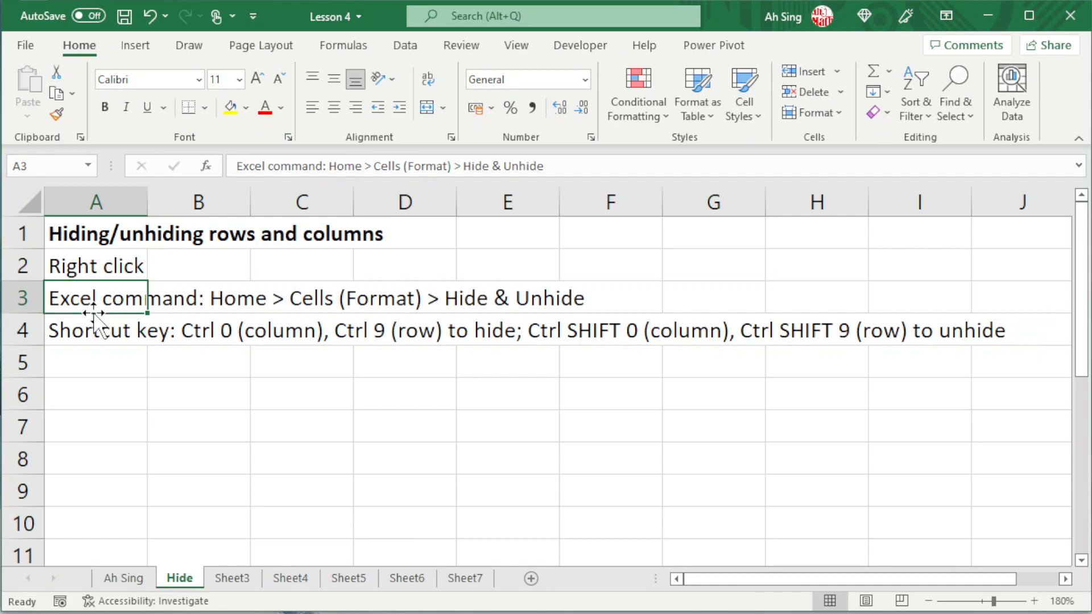
left_click(81, 359)
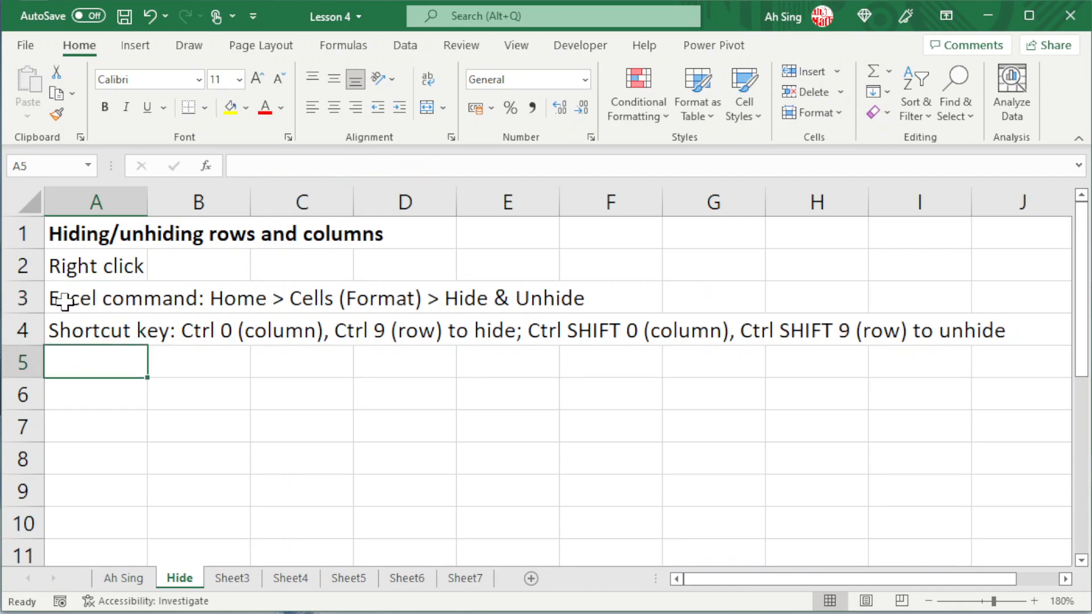
Hide row 3 with the Hide Rows command from the cell formatting options.
left_click(21, 297)
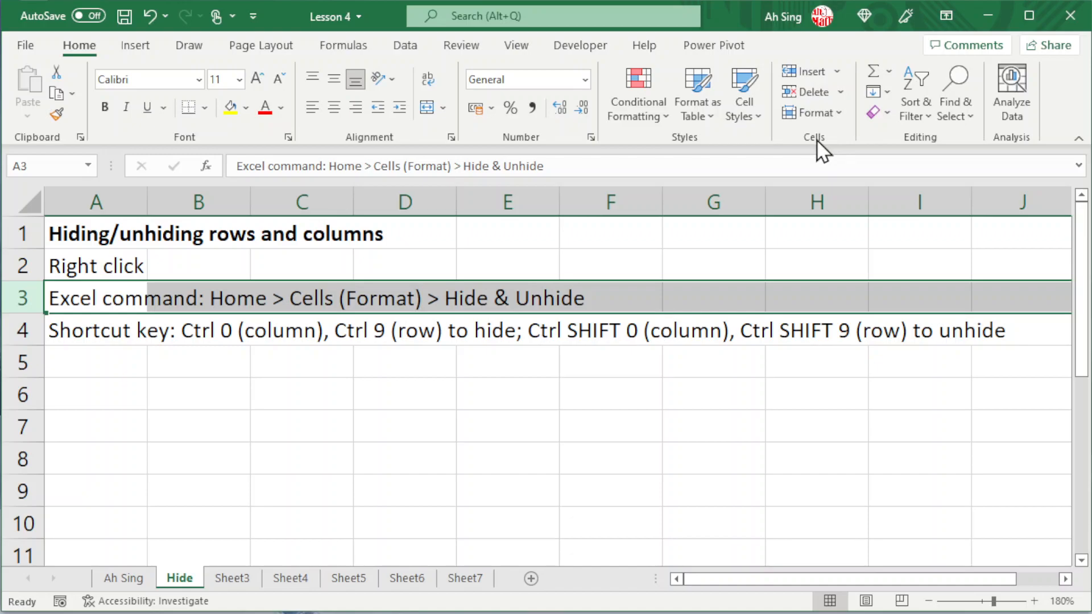
left_click(834, 111)
left_click(834, 112)
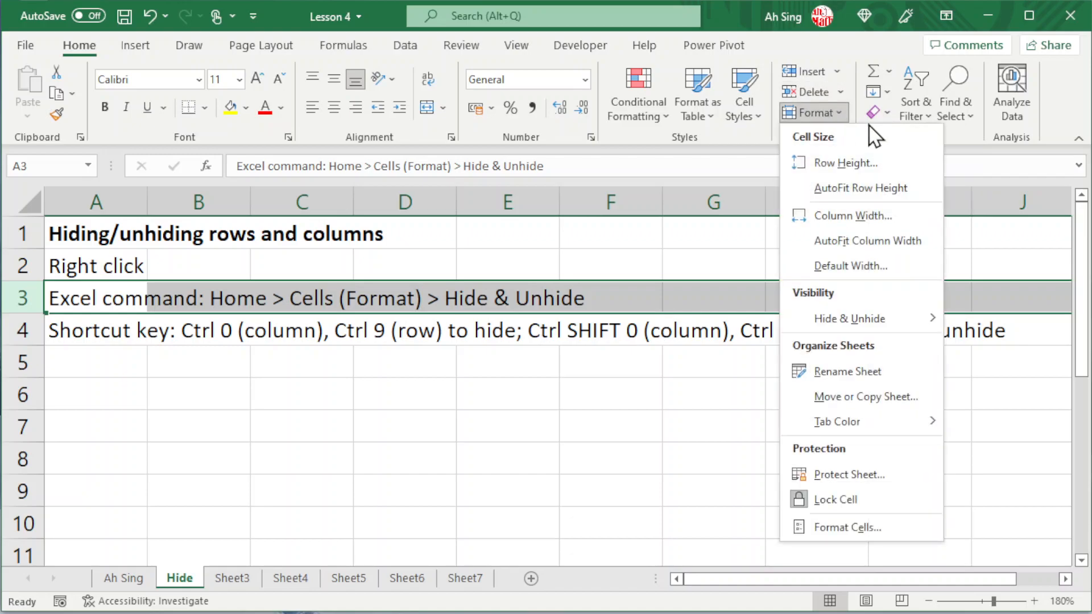
mouse_move(829, 319)
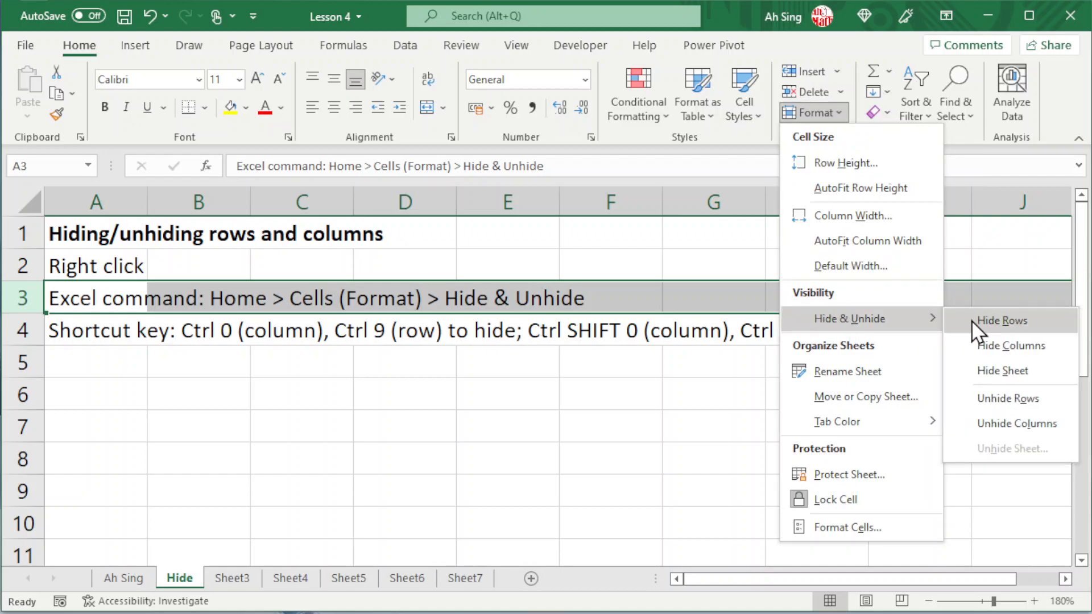
left_click(972, 320)
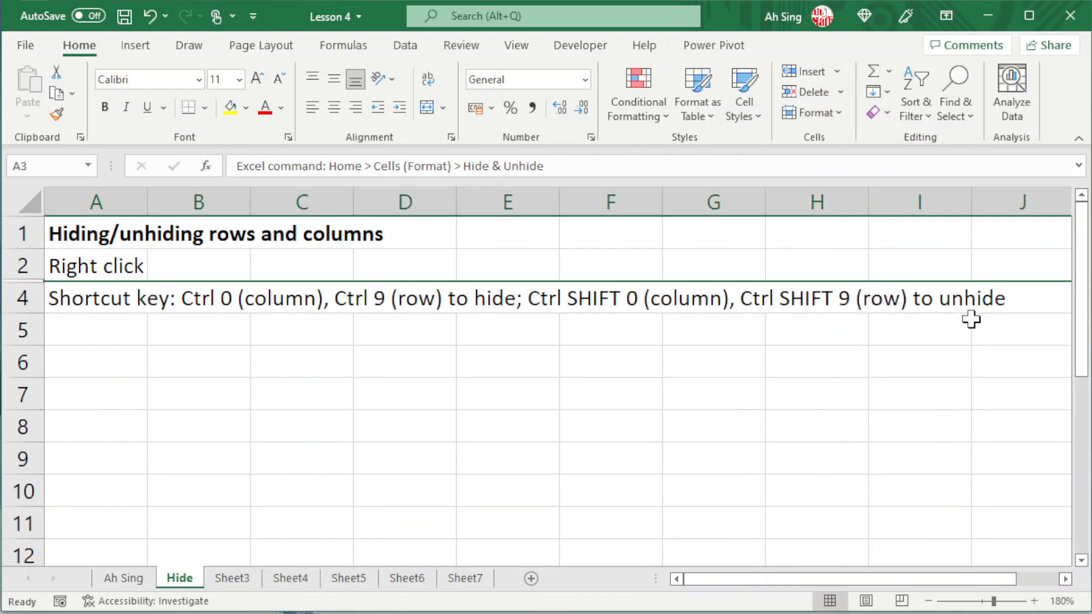
Unhide row 3 by selecting rows 2 through 4 and applying the Unhide Rows command from the cell formatting options.
left_click(11, 270)
left_click_drag(10, 269, 15, 293)
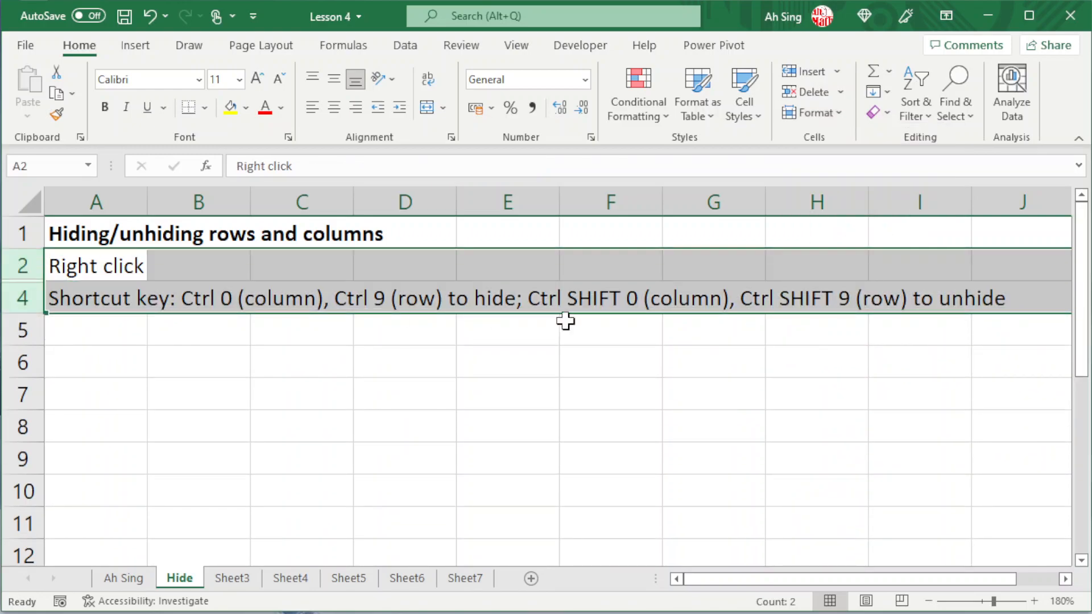
left_click(831, 111)
mouse_move(904, 318)
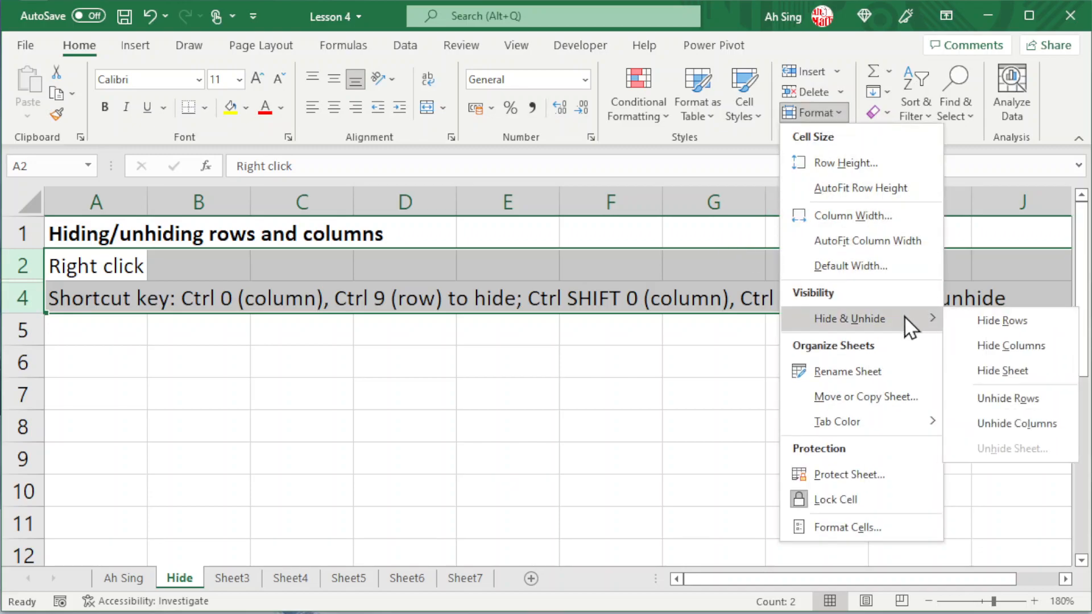
left_click(1029, 397)
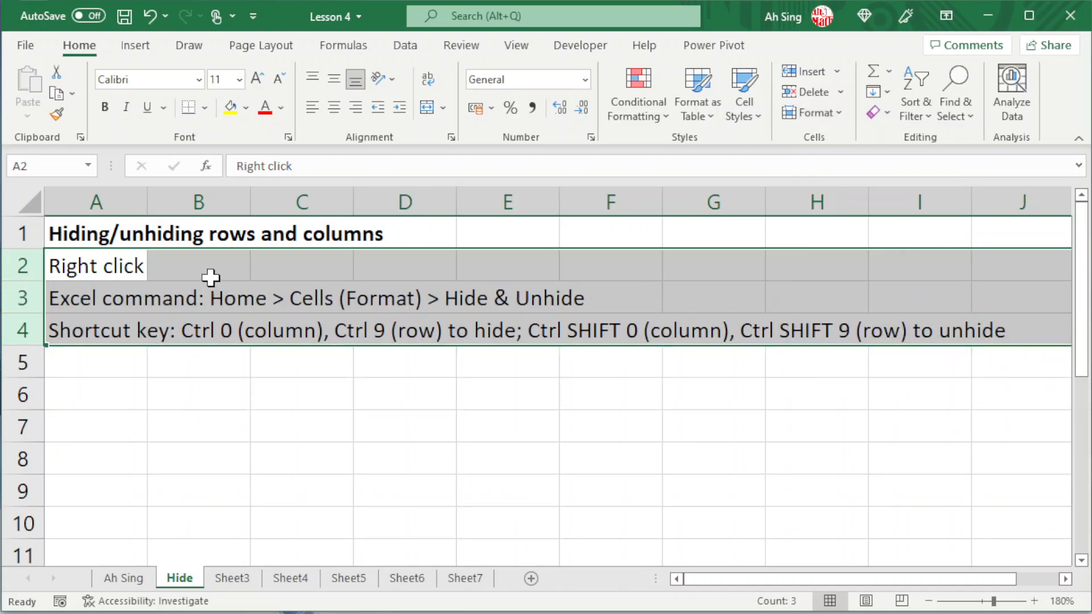
Hide columns B and C together.
left_click_drag(204, 200, 333, 189)
right_click(333, 190)
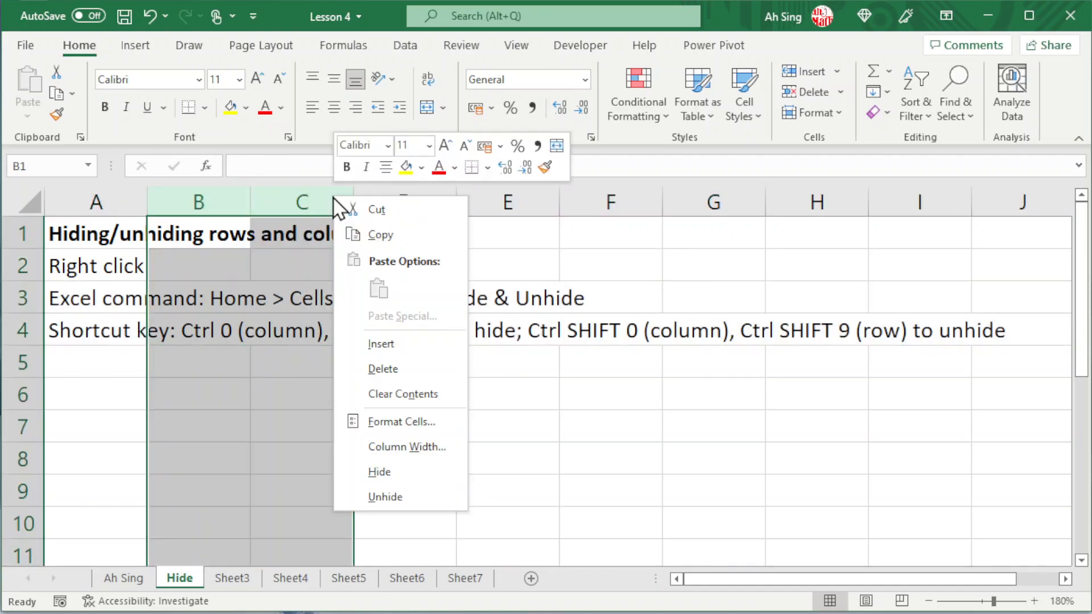
left_click(381, 472)
Unhide columns B and C by selecting the range from column A through column D.
left_click_drag(93, 200, 200, 202)
right_click(200, 200)
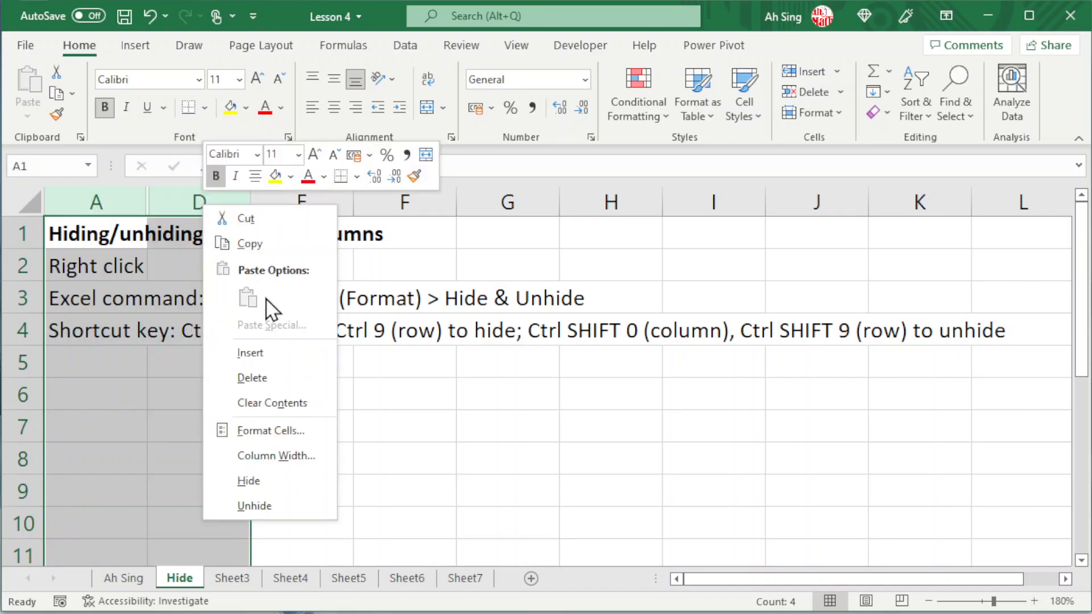
left_click(259, 507)
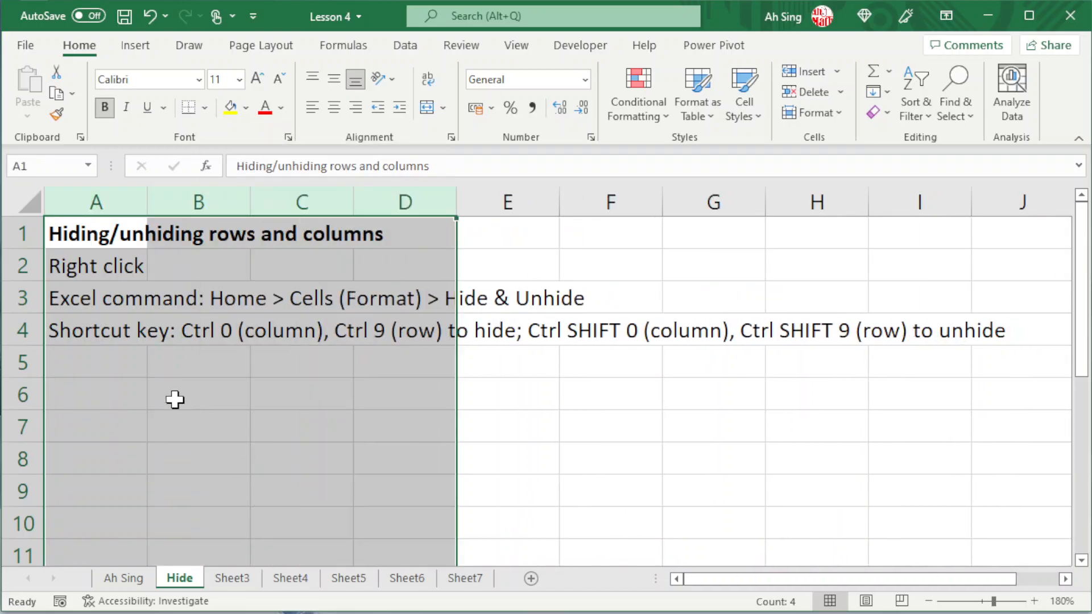
Hide columns A through D, including the first column of the sheet.
right_click(81, 196)
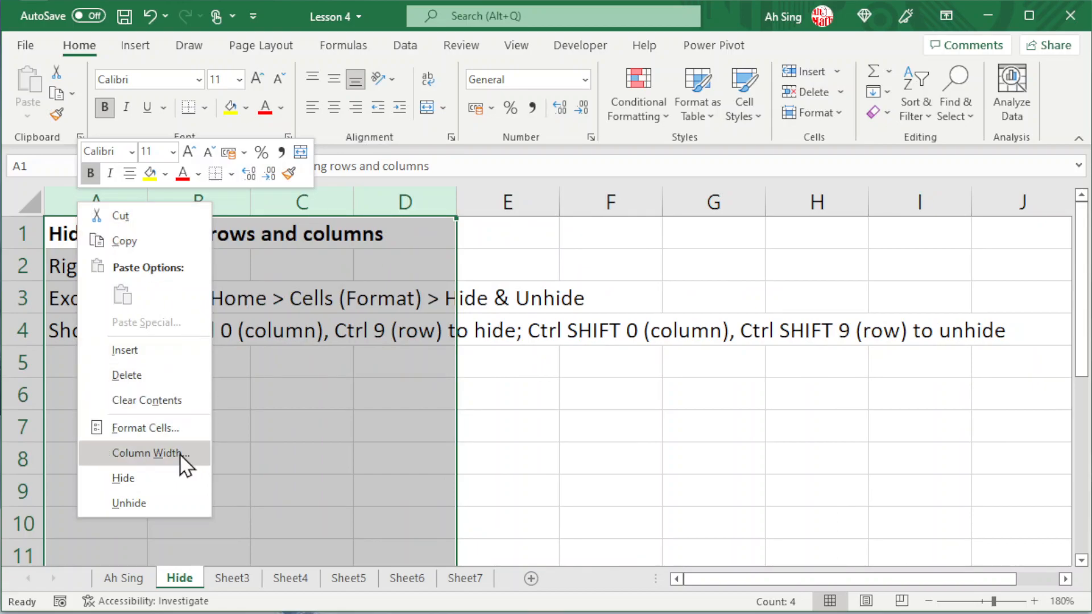
left_click(149, 478)
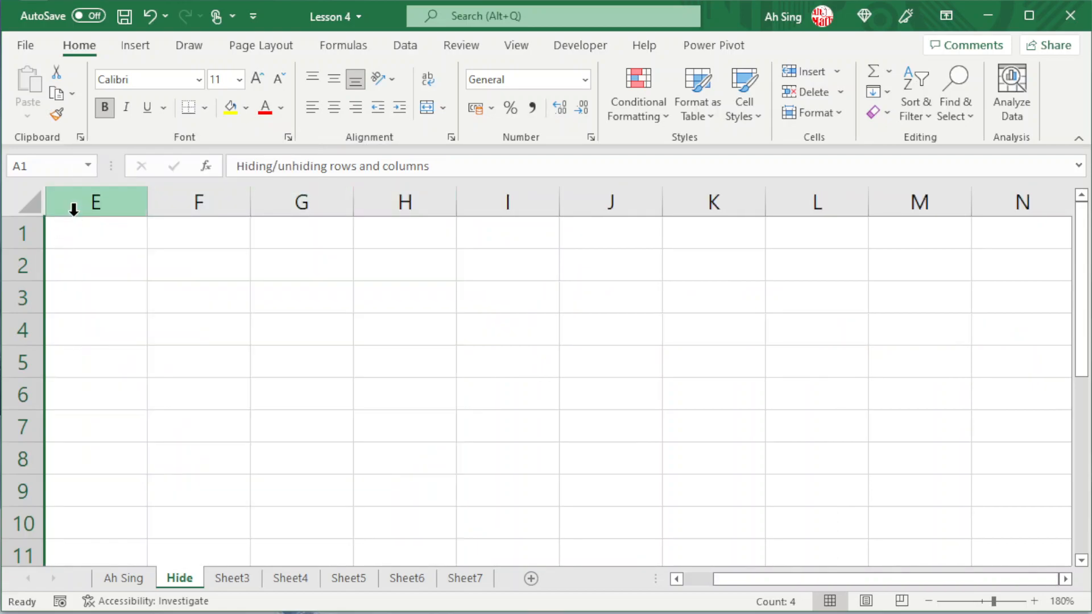
Try to unhide columns A through D with only column E selected.
left_click(127, 199)
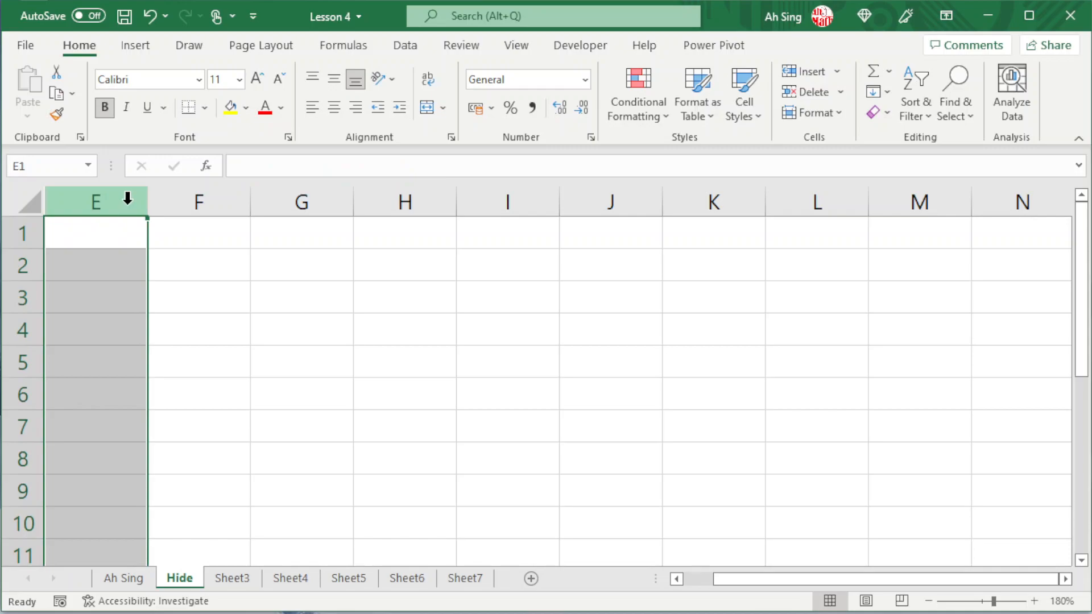
right_click(93, 196)
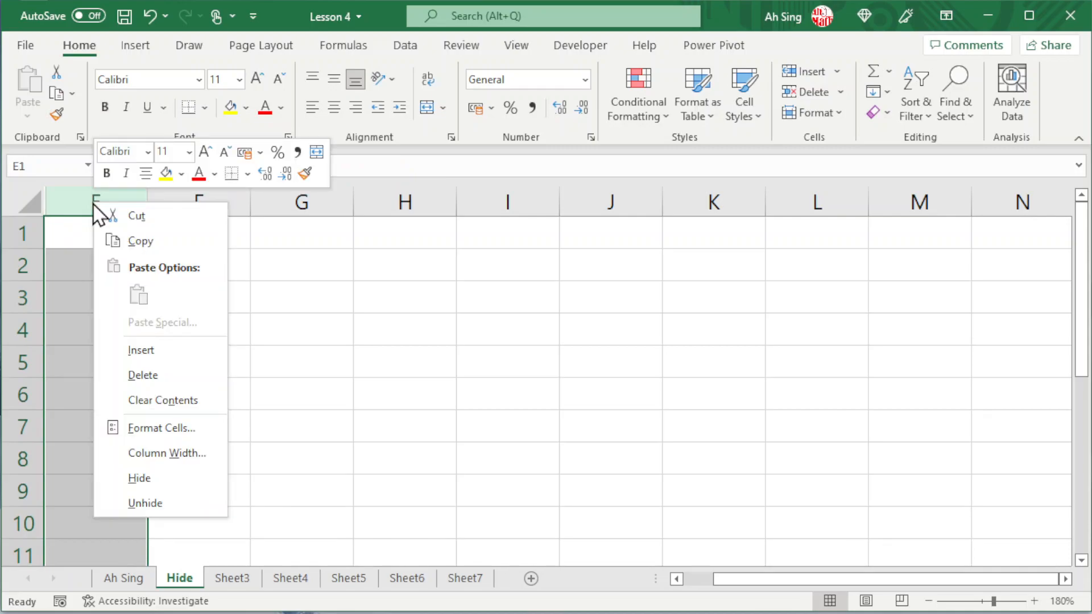
left_click(162, 506)
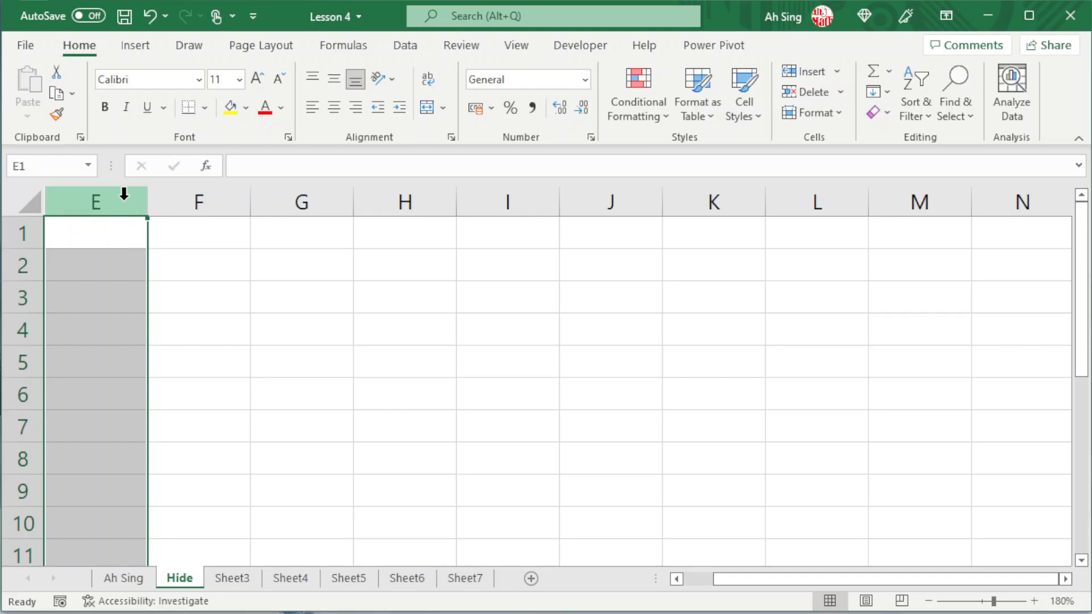
Unhide columns A through D by extending the selection from column E to the sheet's corner.
left_click_drag(116, 192, 20, 191)
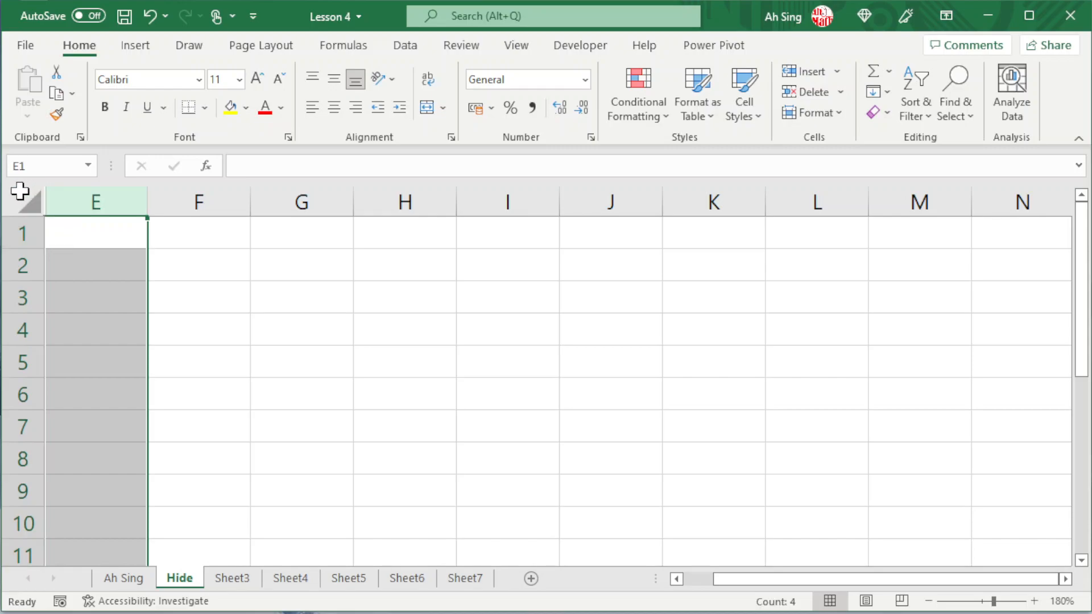
right_click(93, 196)
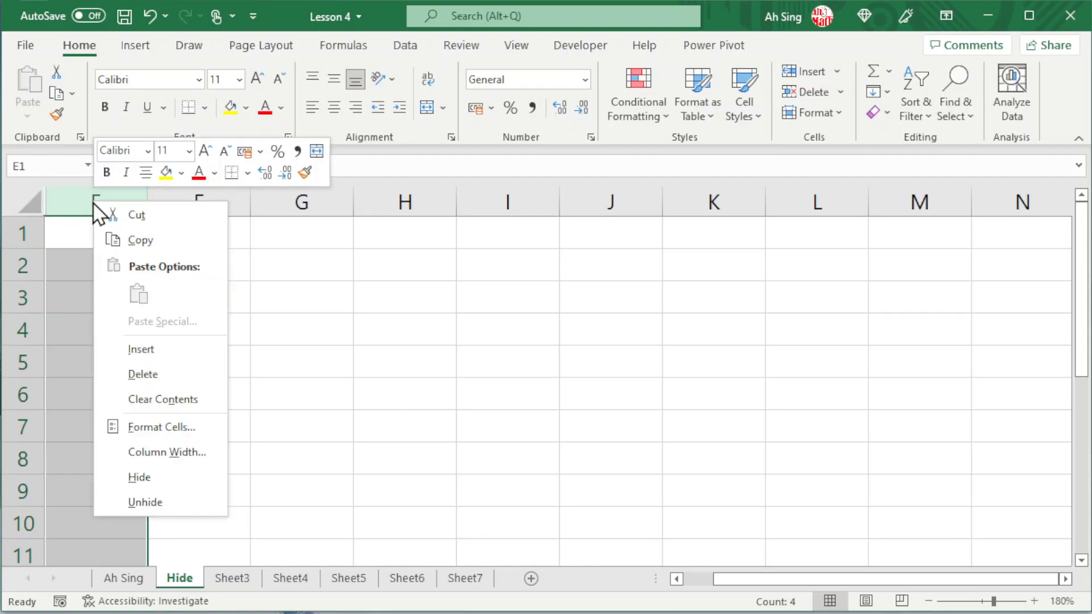
left_click(158, 504)
Hide rows 1 through 4, including the first row of the sheet.
left_click_drag(23, 232, 18, 331)
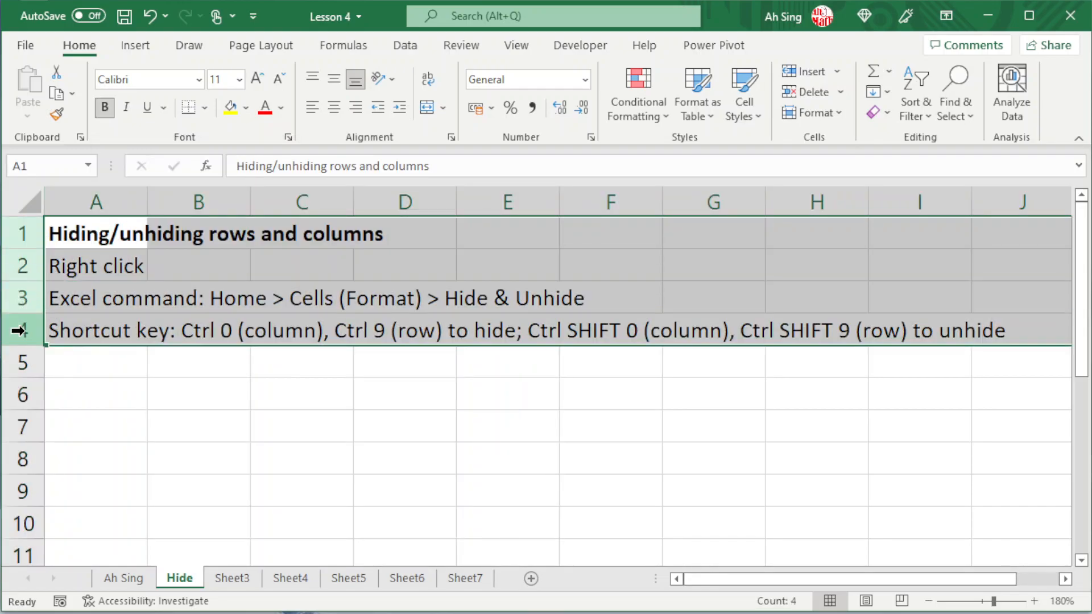
right_click(21, 331)
left_click(58, 290)
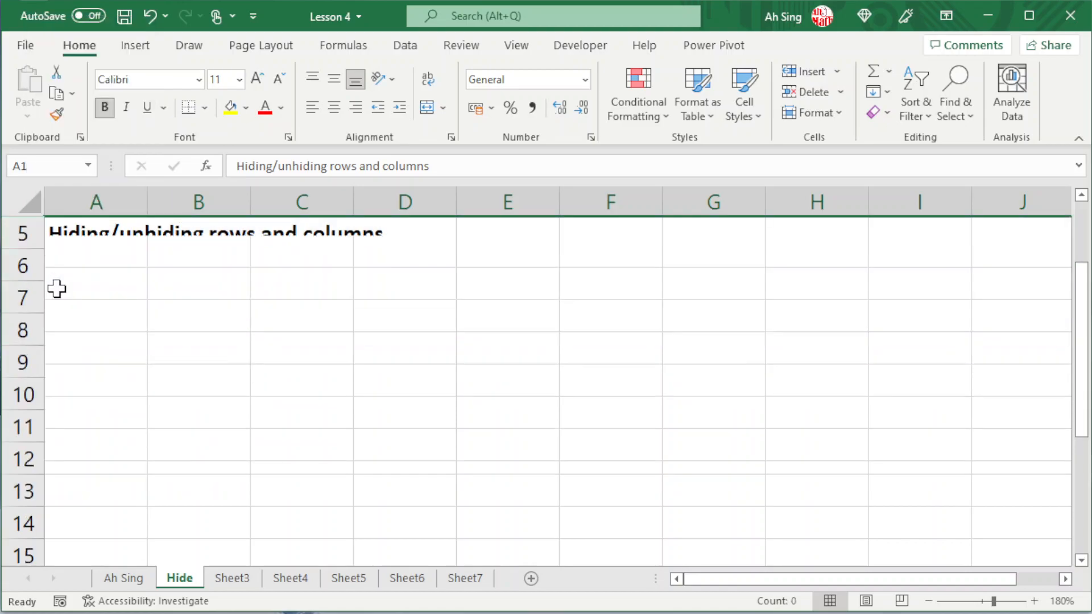
Unhide rows 1 through 4 by extending the selection from row 5 up past the first row.
left_click_drag(21, 240, 27, 240)
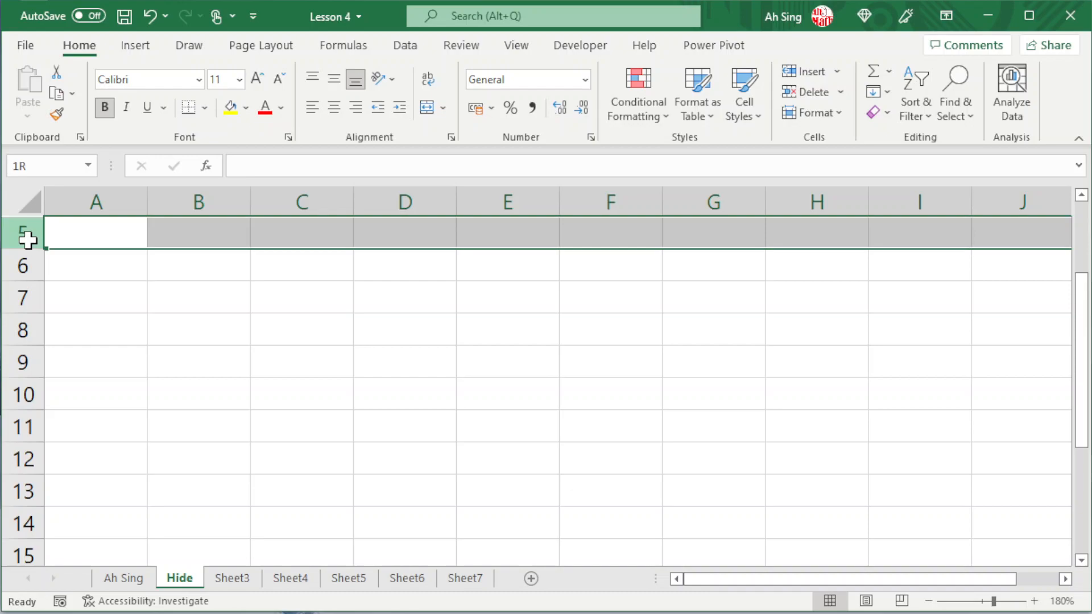
left_click_drag(27, 240, 24, 195)
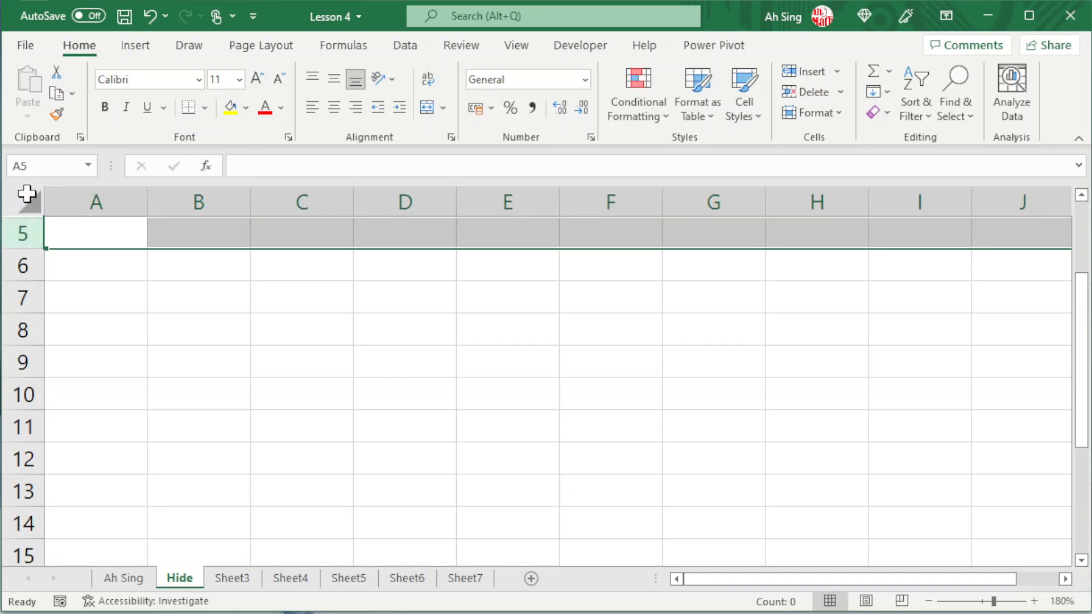
right_click(20, 235)
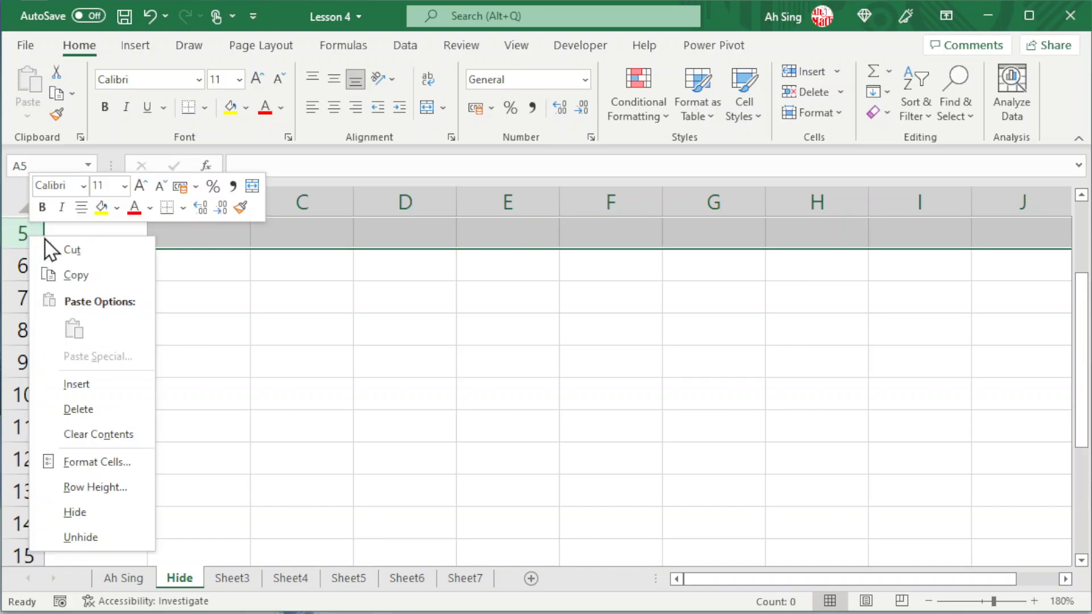
left_click(89, 534)
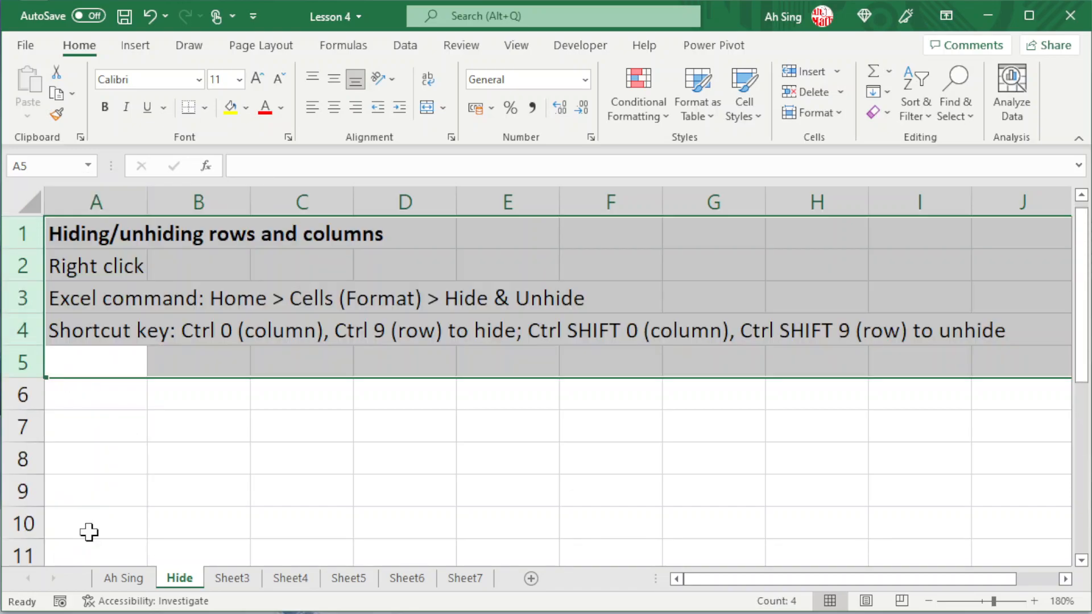
left_click(161, 338)
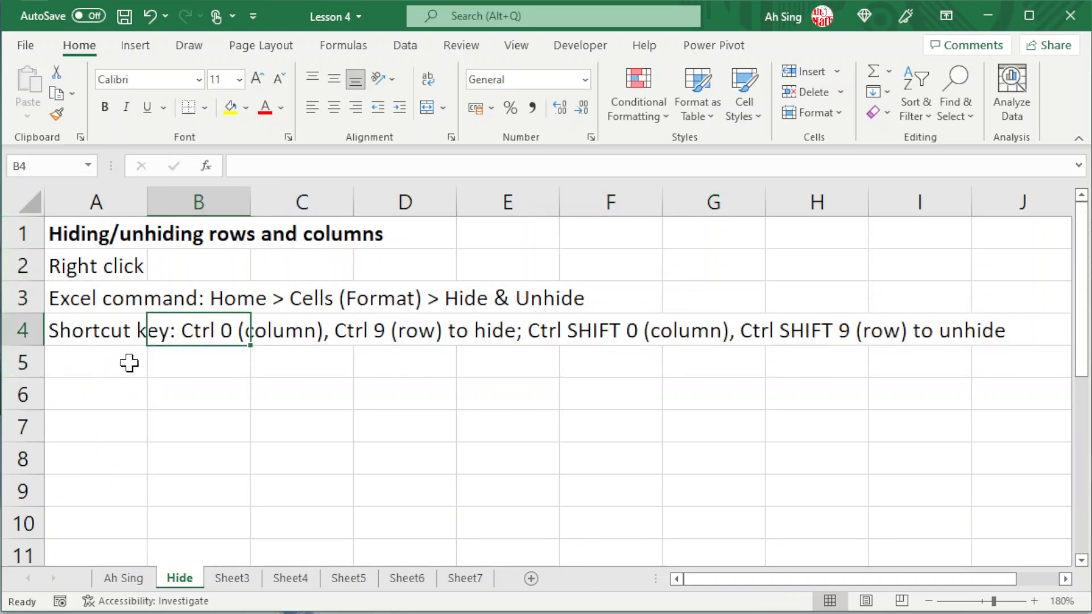
Hide row 4 and unhide it again with rows 3 through 5 selected.
left_click(92, 333)
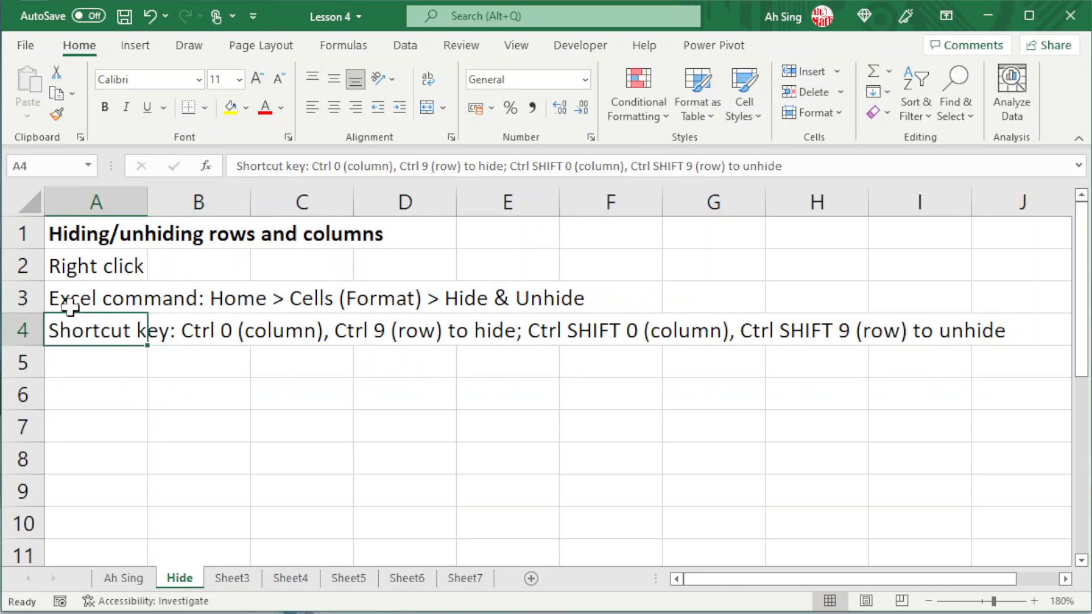
left_click(19, 325)
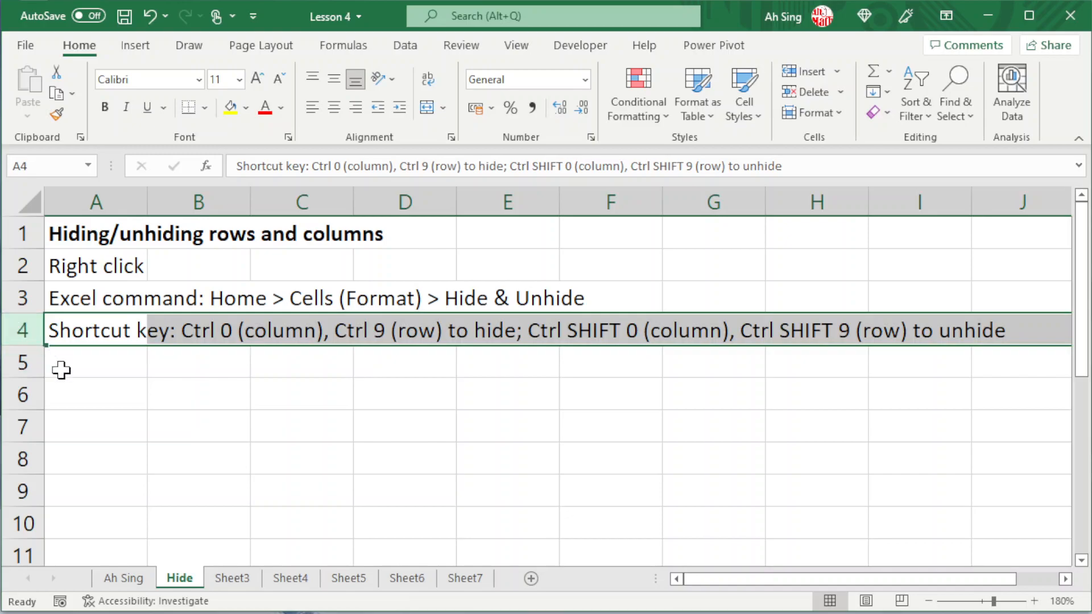
key("ctrl+9")
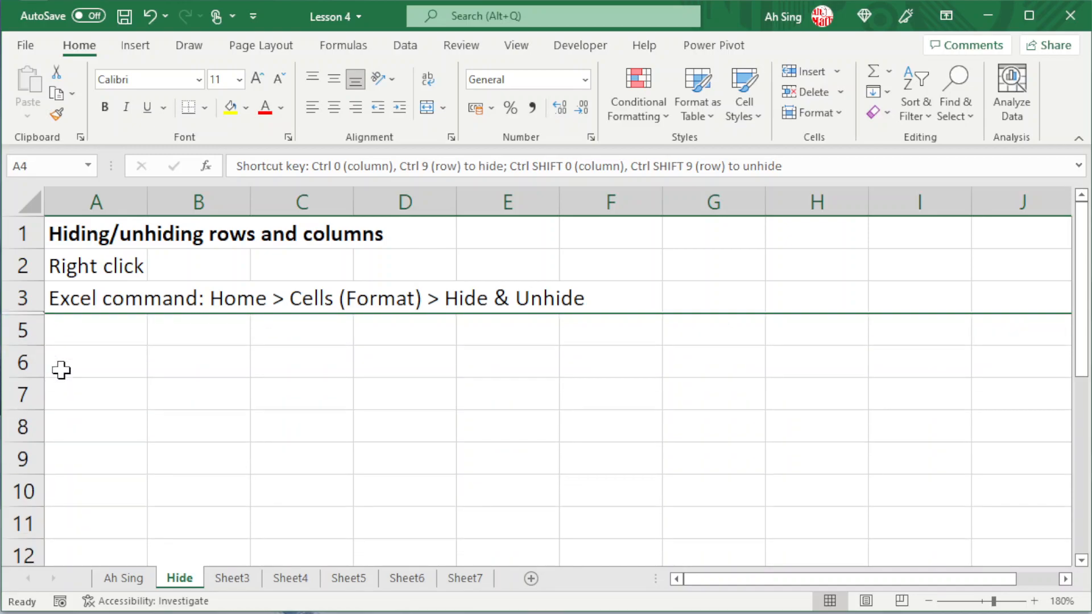
left_click_drag(23, 330, 21, 294)
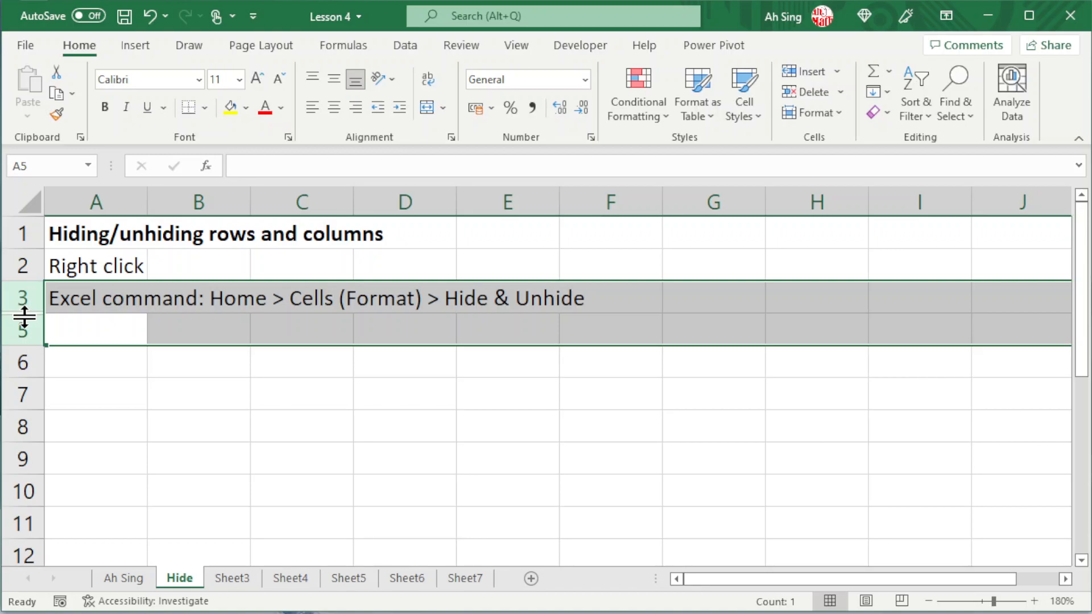
double_click(25, 317)
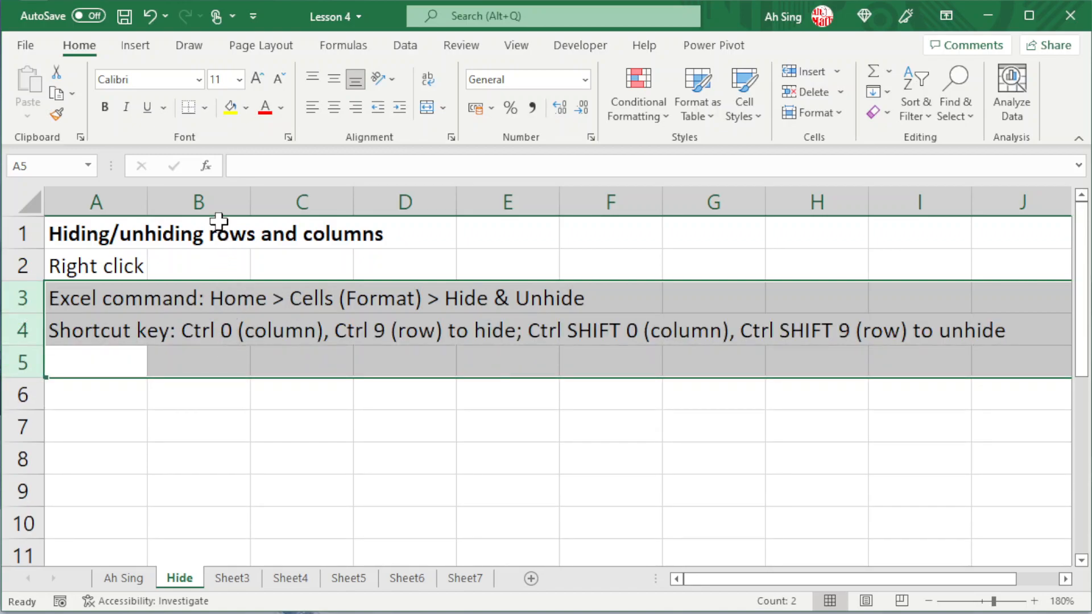
Hide column B and unhide it again with columns A through C selected.
left_click(207, 199)
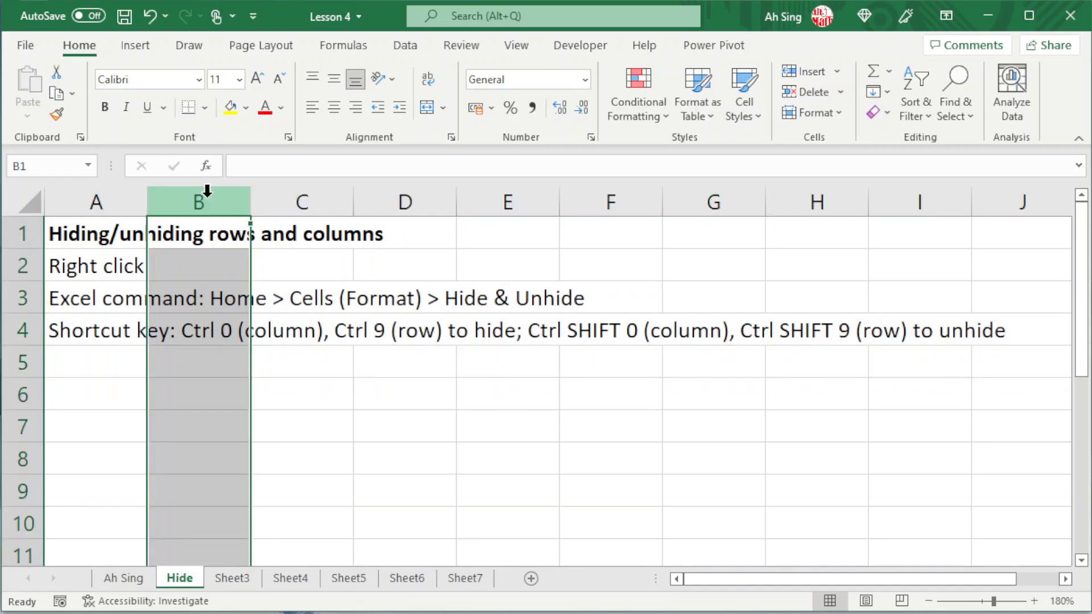
key("ctrl+0")
left_click(137, 203)
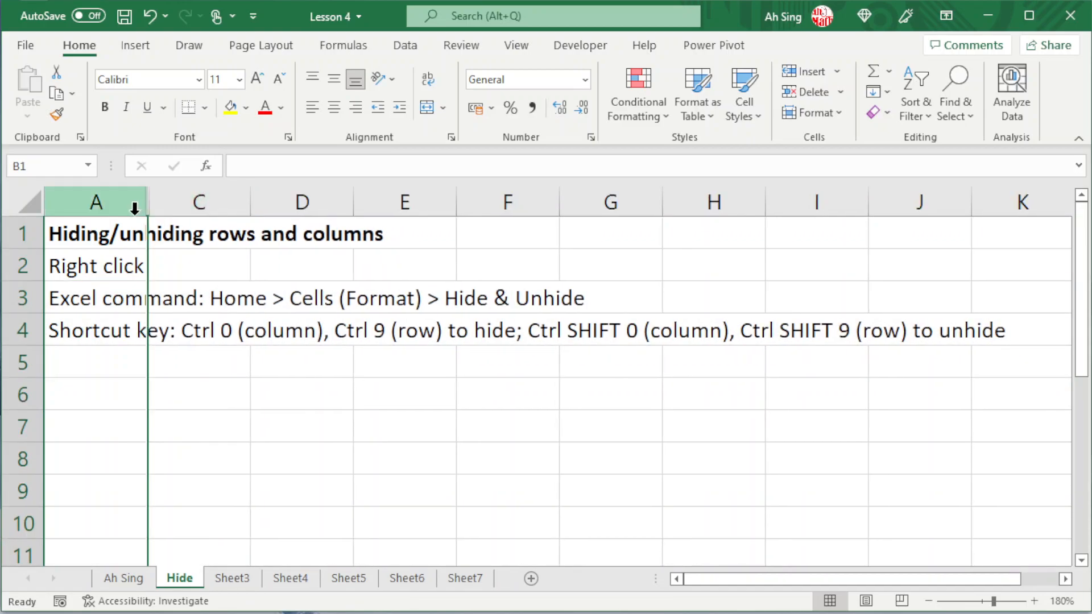
left_click_drag(119, 206, 187, 196)
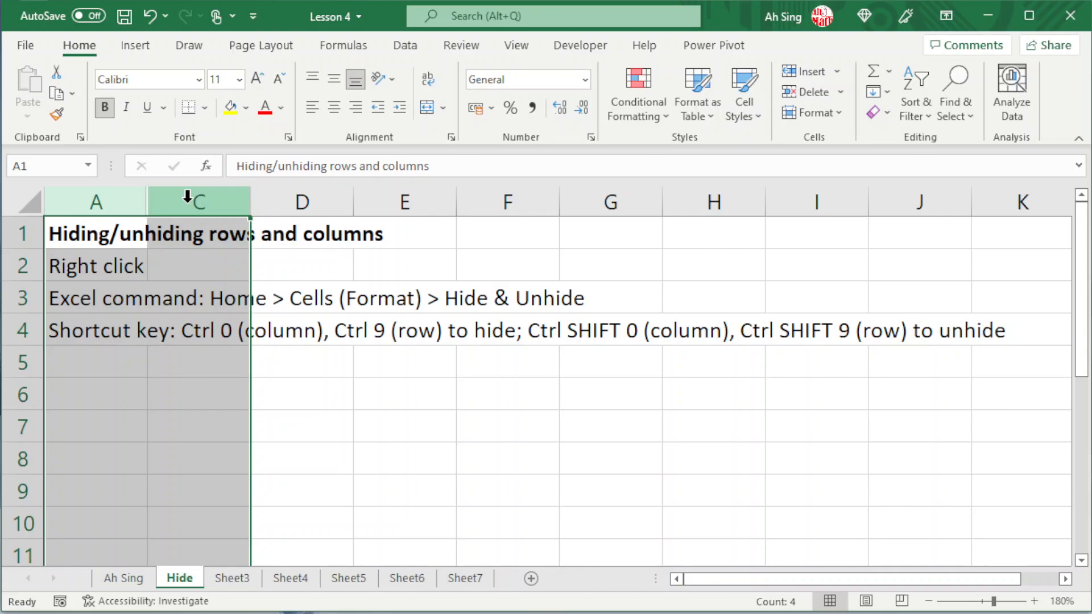
key("ctrl+shift+0")
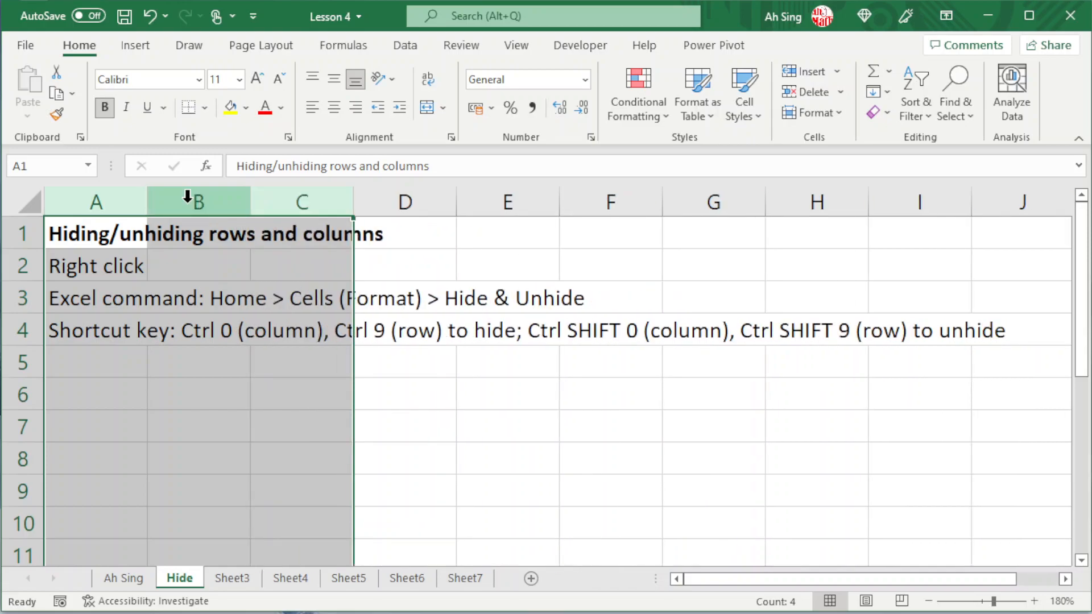
left_click(126, 244)
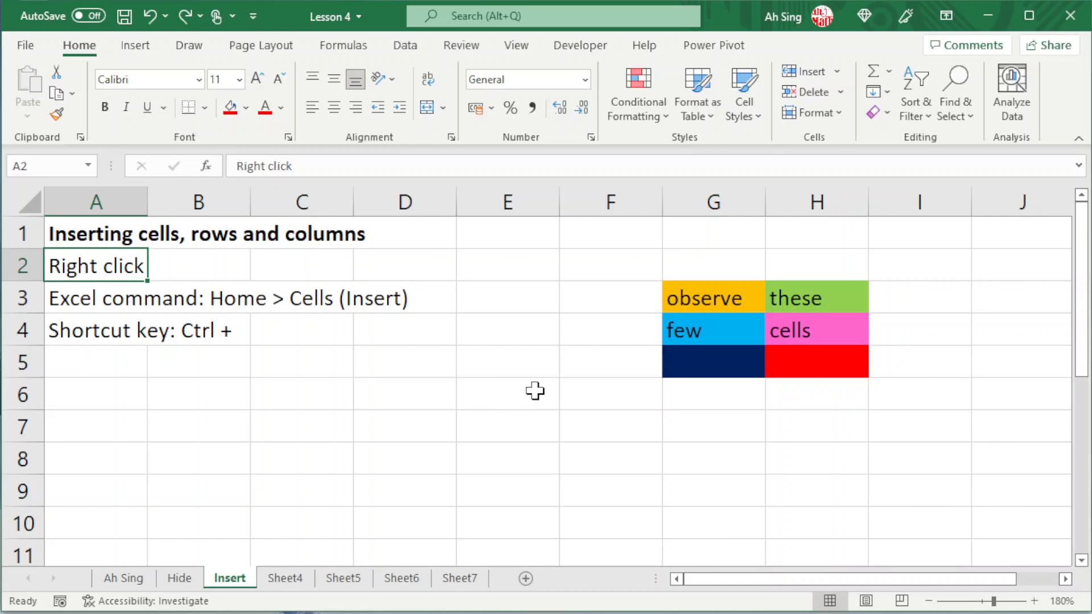
On the Insert sheet, insert one blank row above row 2 and two blank rows above row 4.
left_click(21, 268)
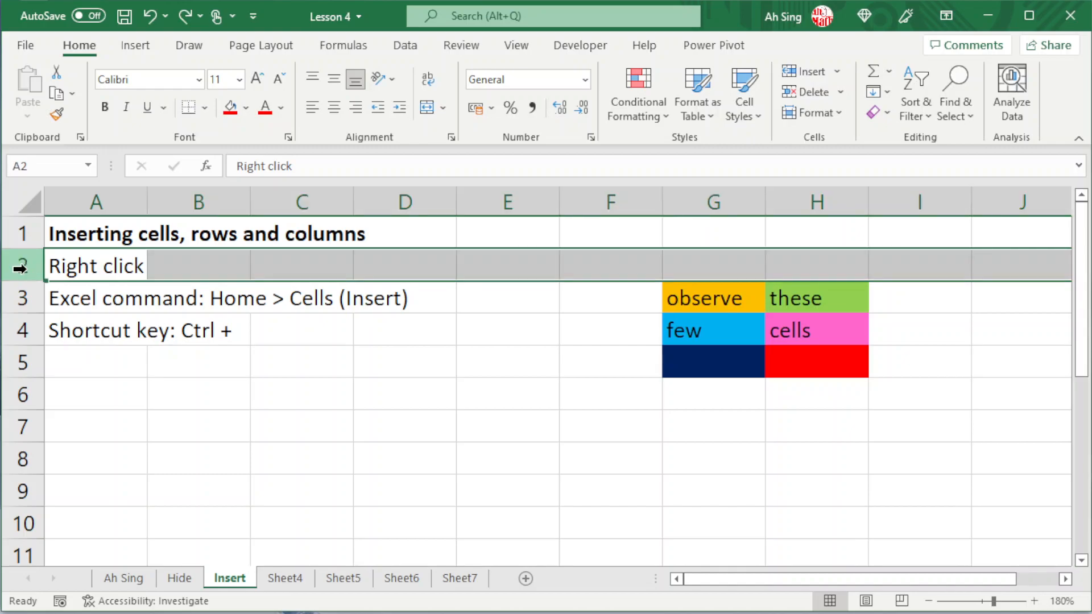
right_click(21, 268)
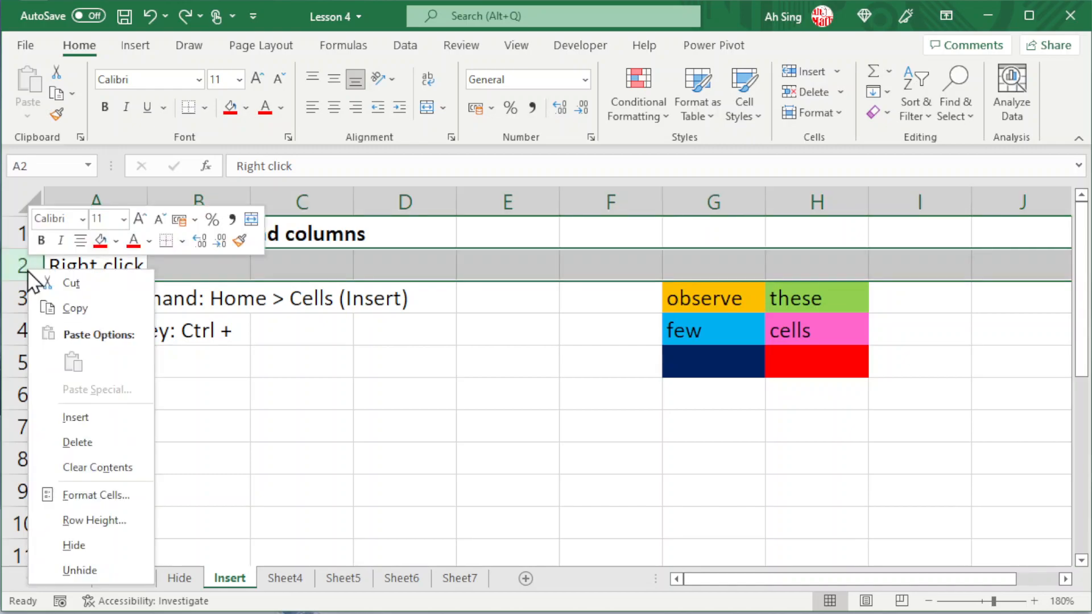
left_click(66, 416)
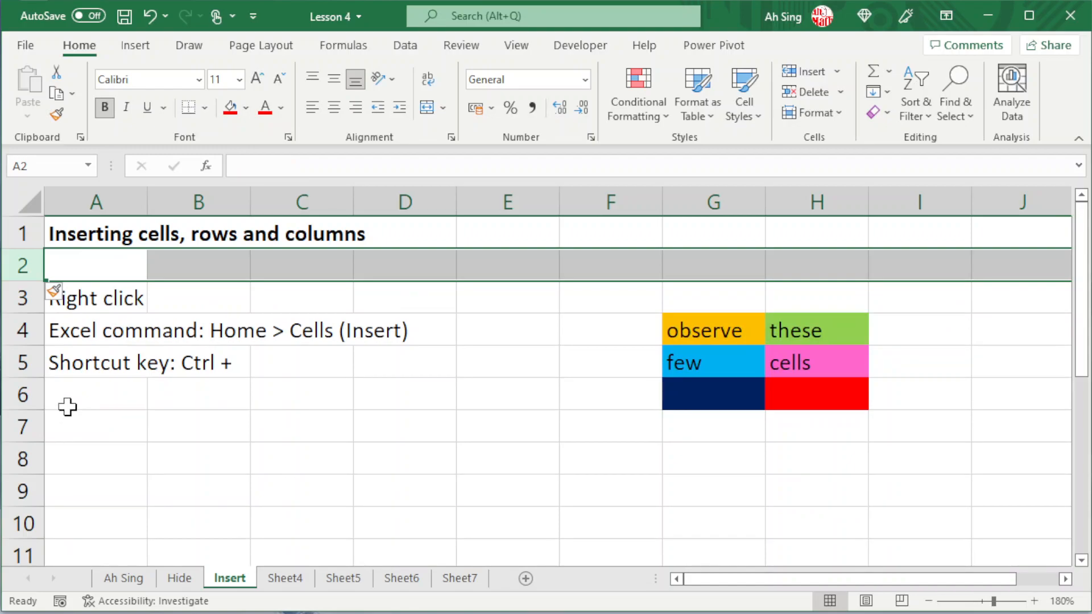
mouse_move(22, 333)
left_mouse_down()
mouse_move(31, 358)
mouse_move(29, 347)
left_mouse_up()
right_click(29, 347)
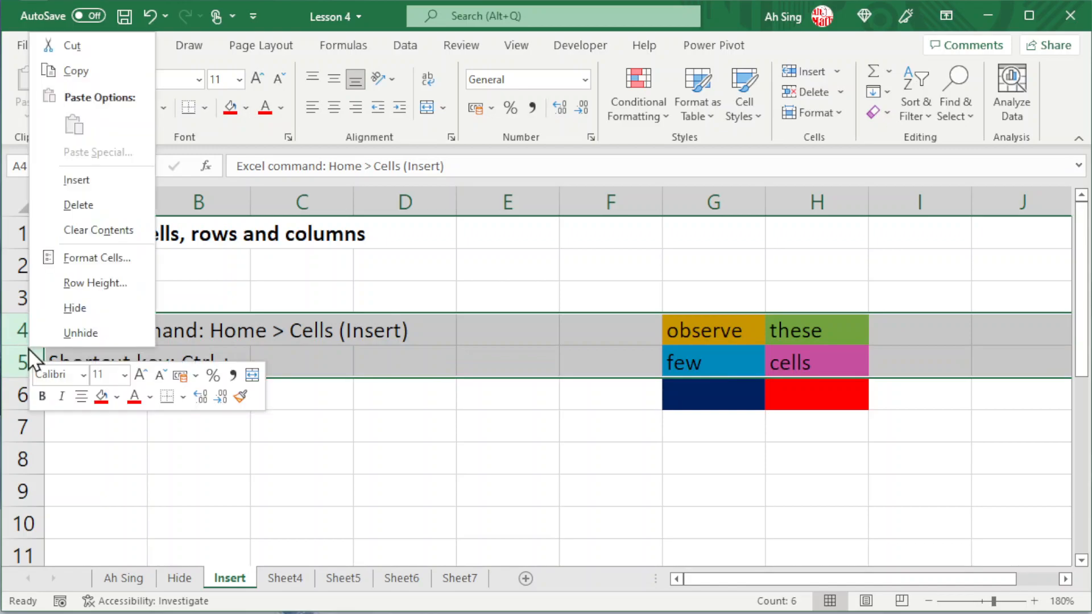
left_click(77, 179)
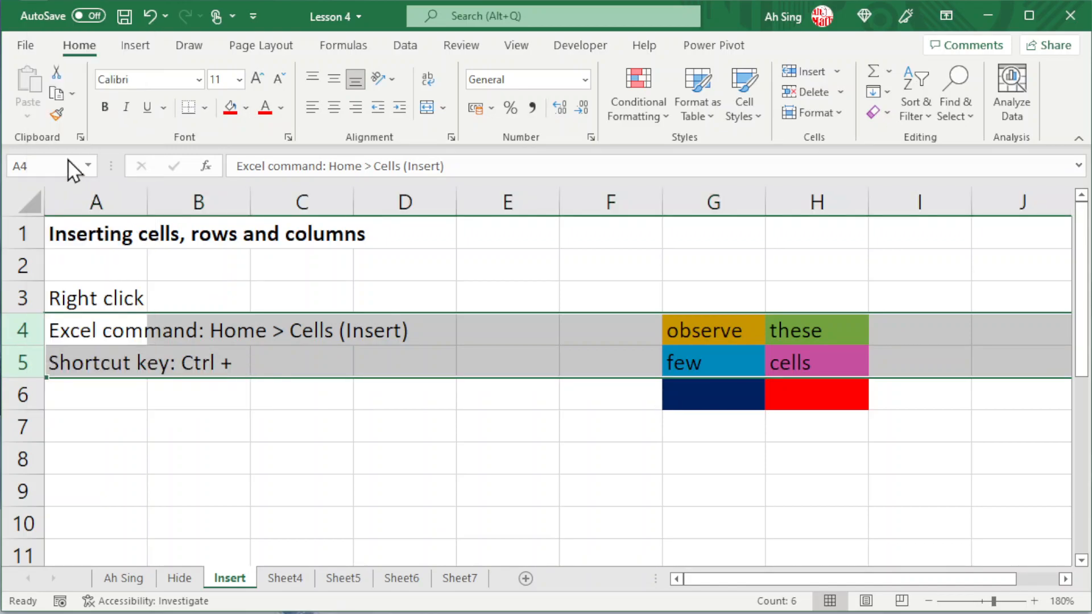
left_click(111, 355)
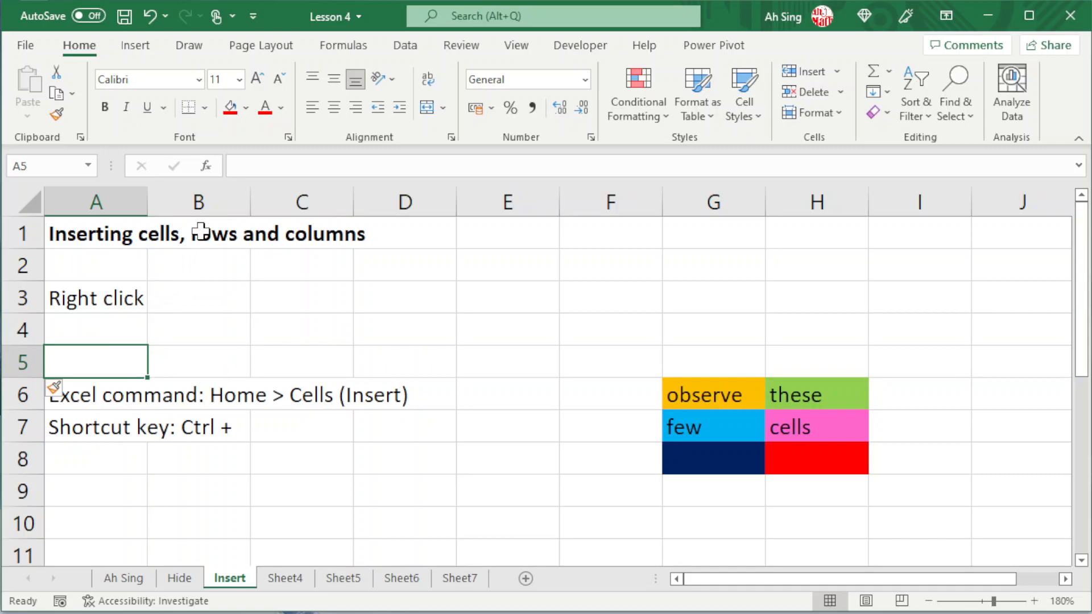
Insert one blank column before column A and two blank columns before column B.
left_click(106, 200)
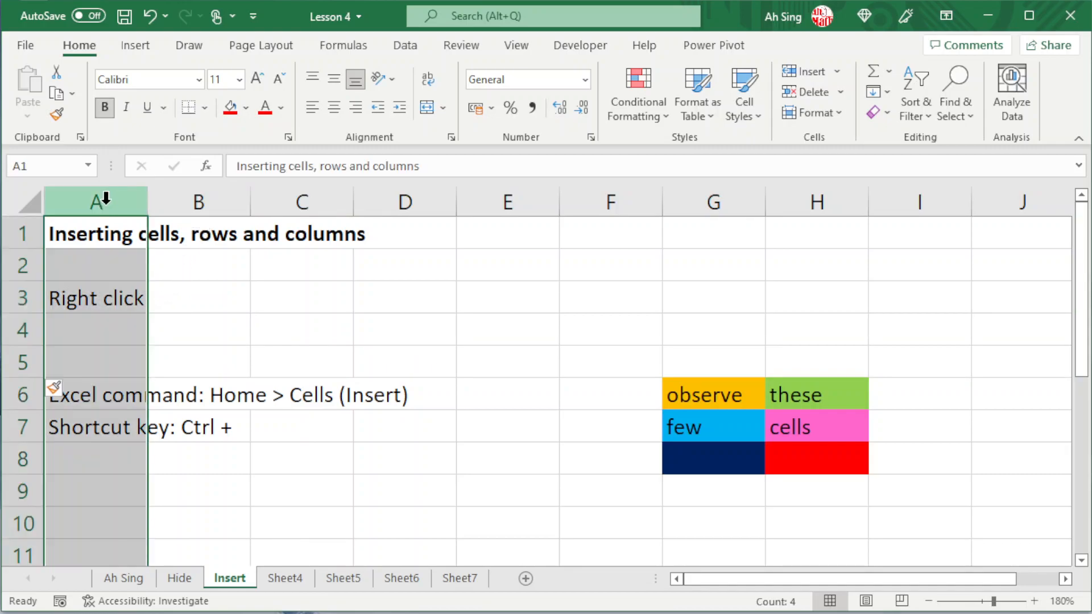
right_click(106, 199)
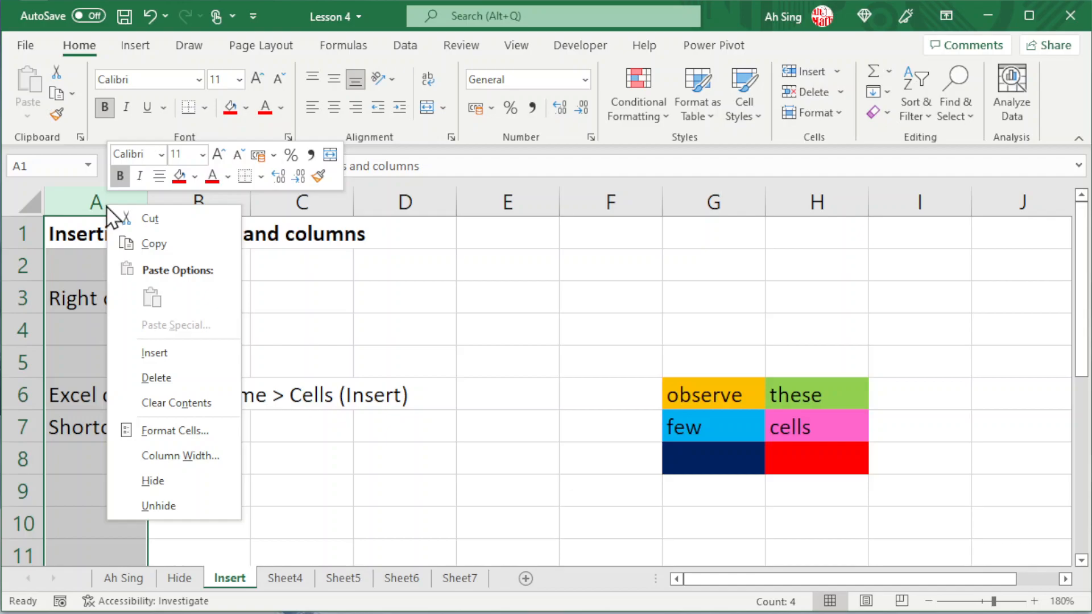
left_click(149, 352)
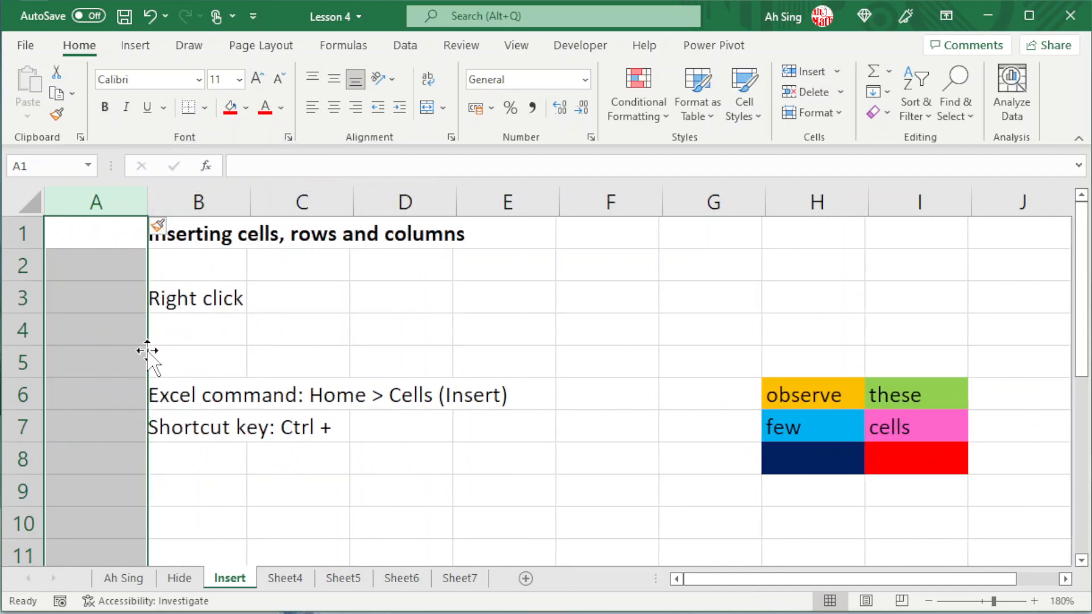
left_click_drag(228, 198, 320, 199)
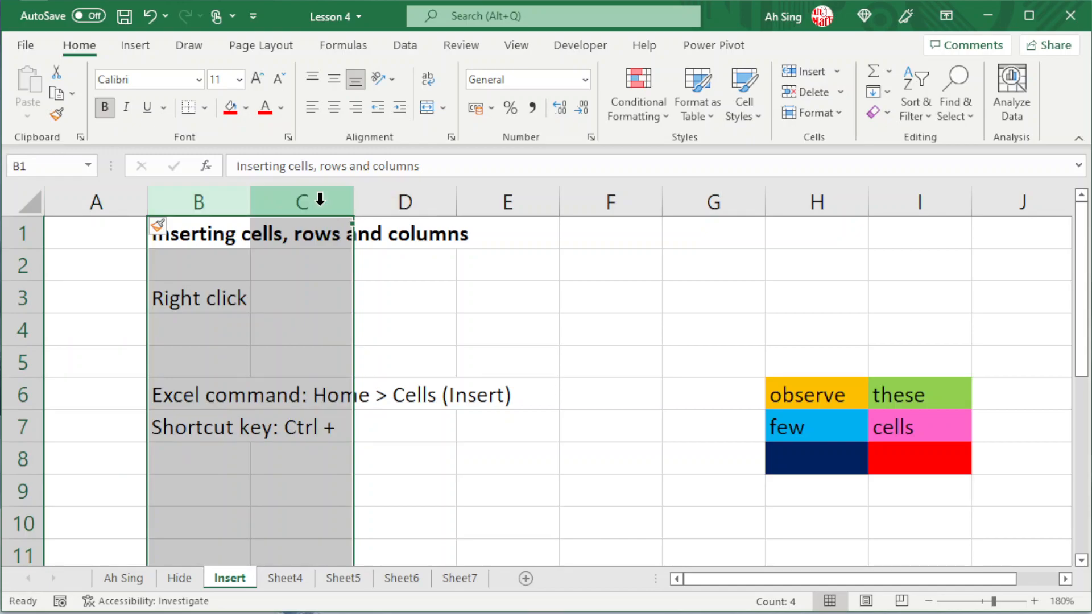
right_click(320, 199)
left_click(398, 356)
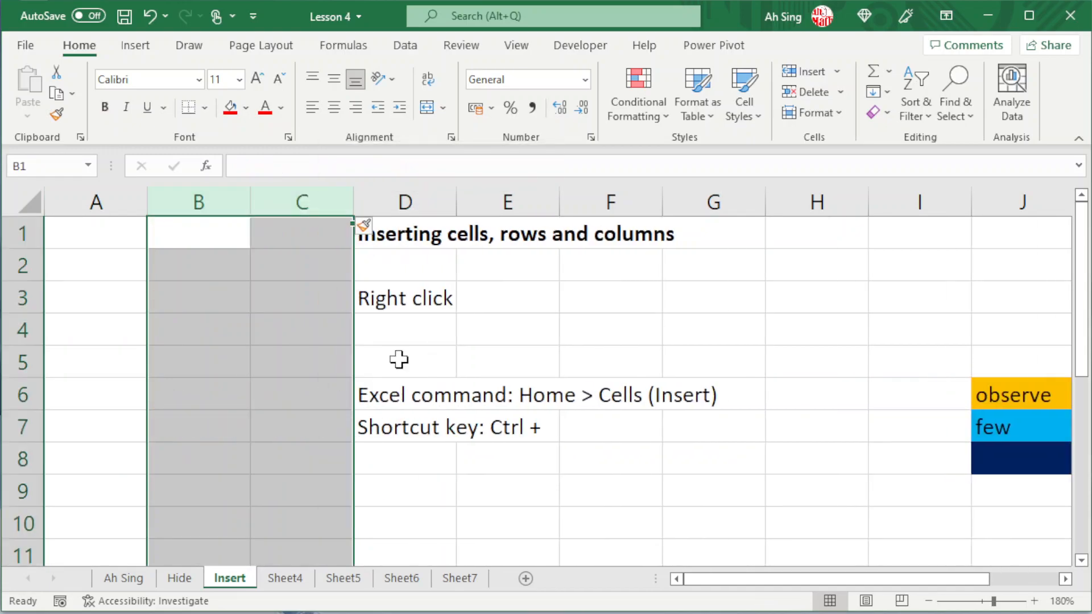
Undo all the row and column insertions on the Insert sheet.
key("ctrl+z")
key("ctrl+z")
key("ctrl+z")
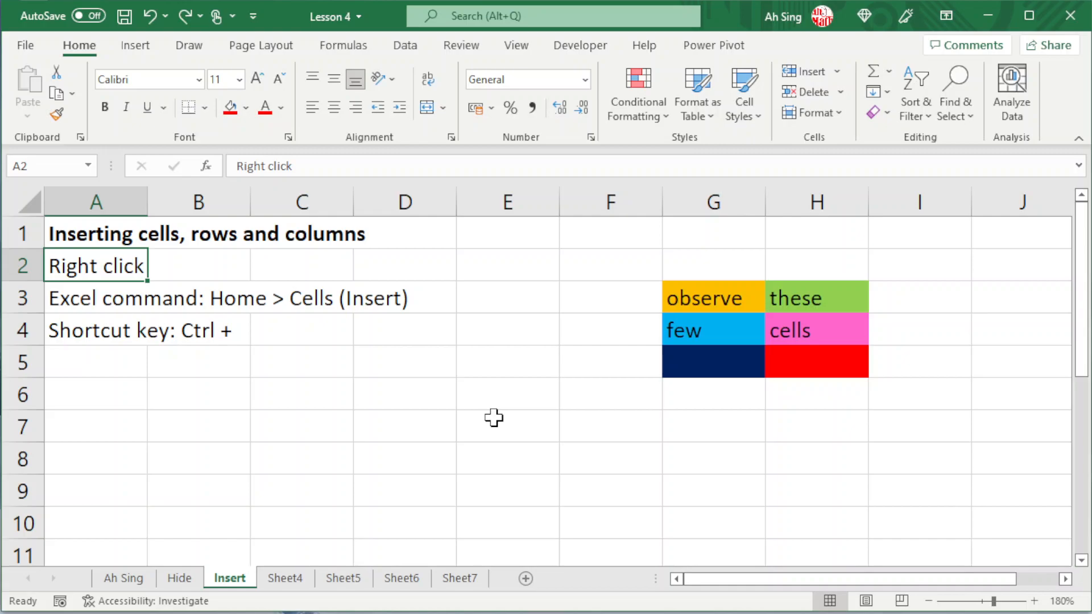
Insert one blank row above row 2 and two blank rows above row 5 with the Insert cells command.
left_click(22, 268)
left_click(794, 73)
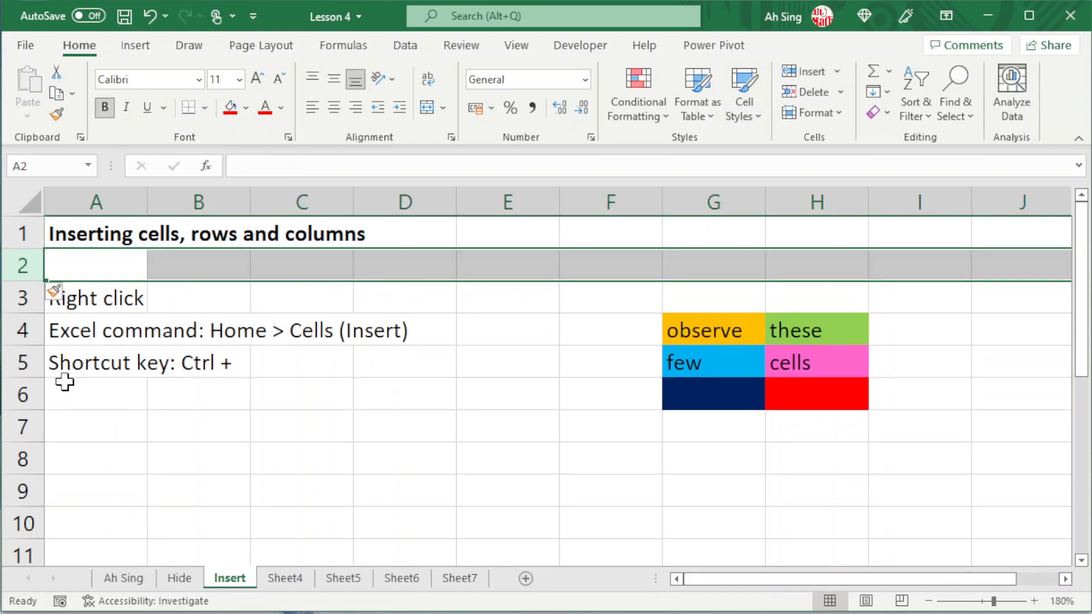
left_click(29, 365)
left_click_drag(25, 371, 20, 389)
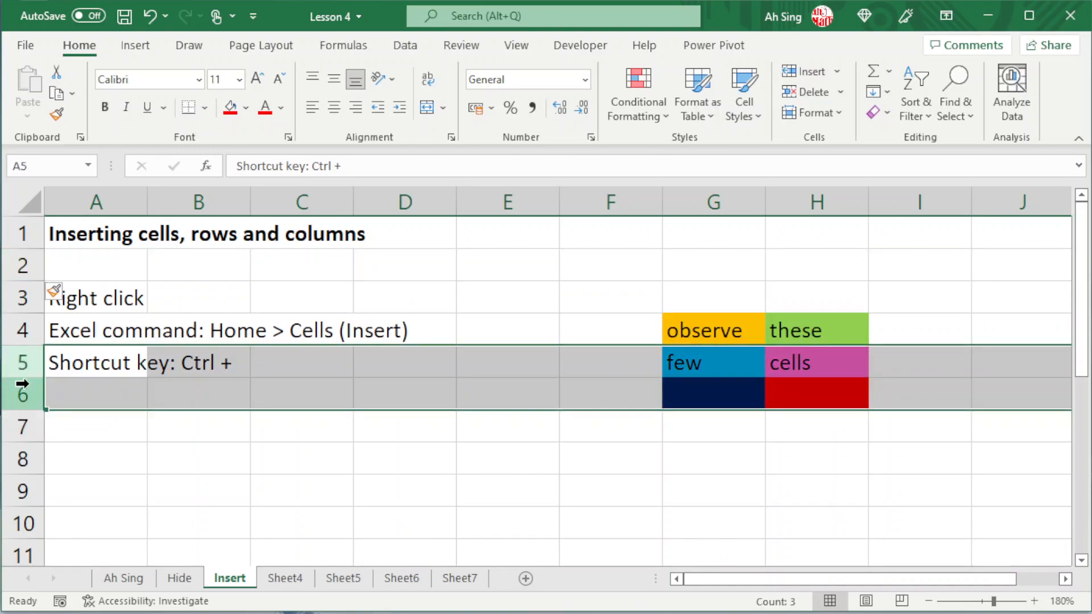
left_click(797, 67)
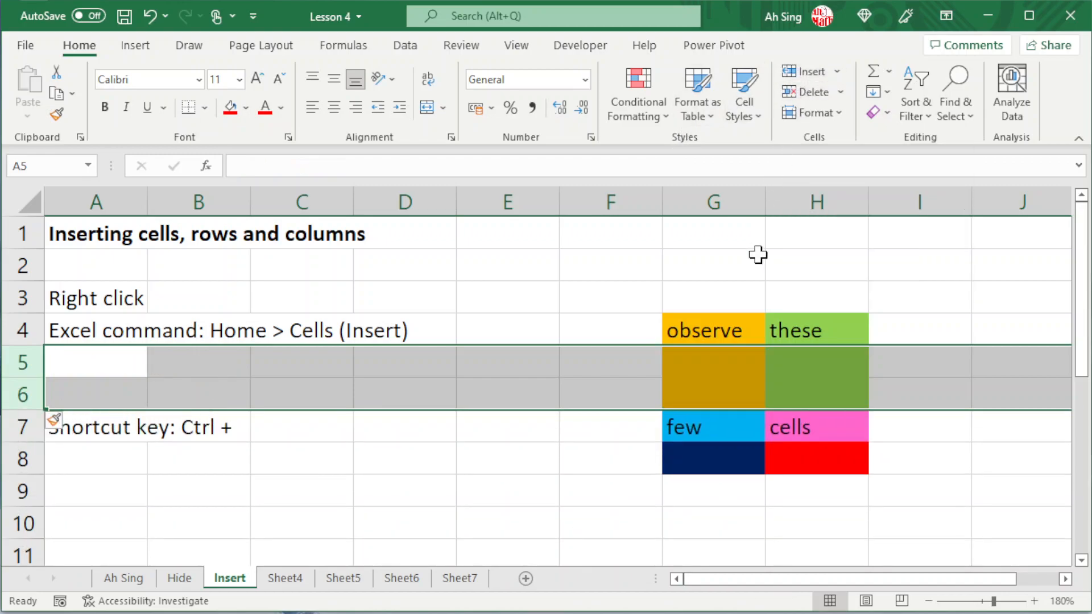
Format inserted rows 5 and 6 the same as below and clear their formatting, and undo the row insertions and formatting.
left_click(70, 424)
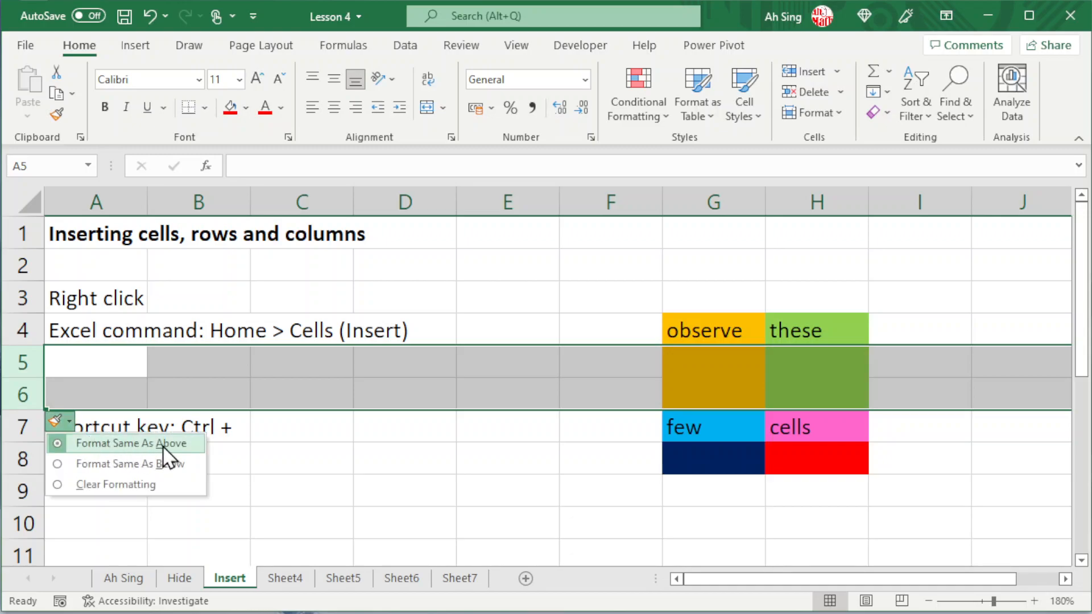
left_click(61, 464)
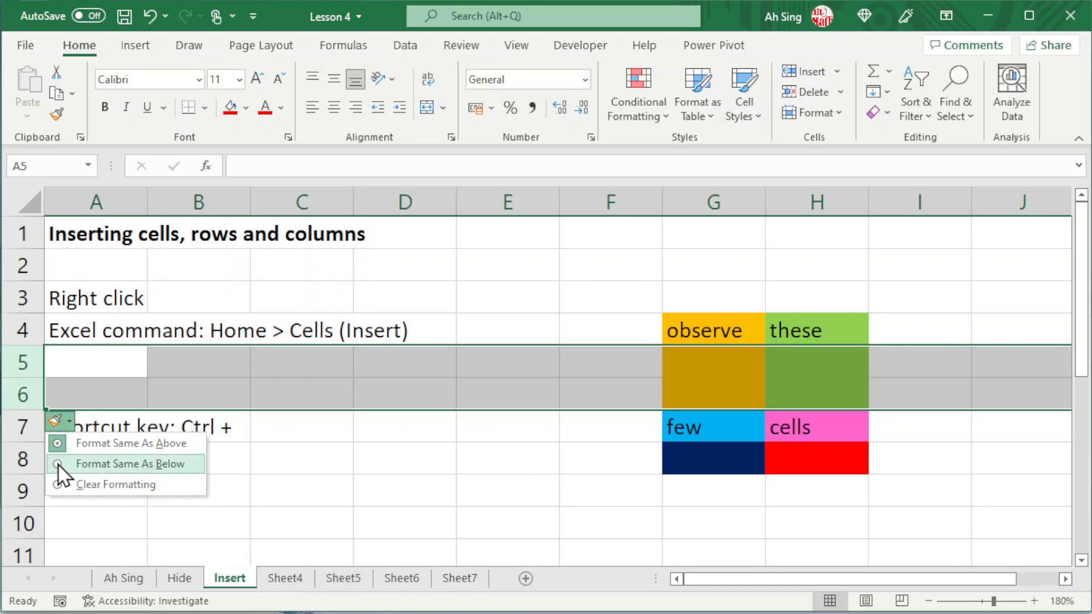
left_click(61, 422)
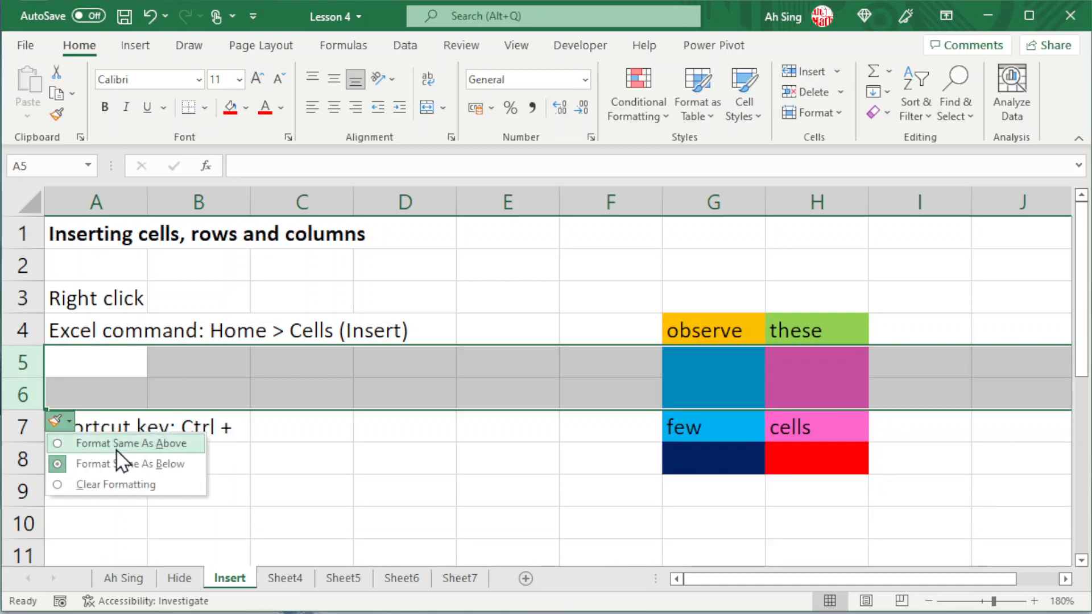
left_click(100, 486)
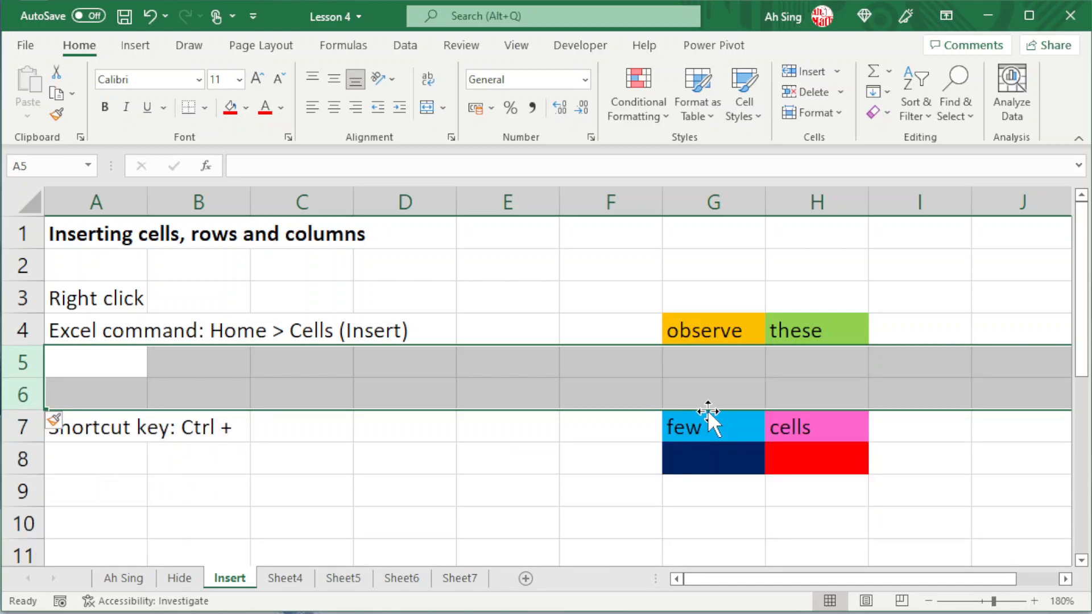
key("ctrl+z")
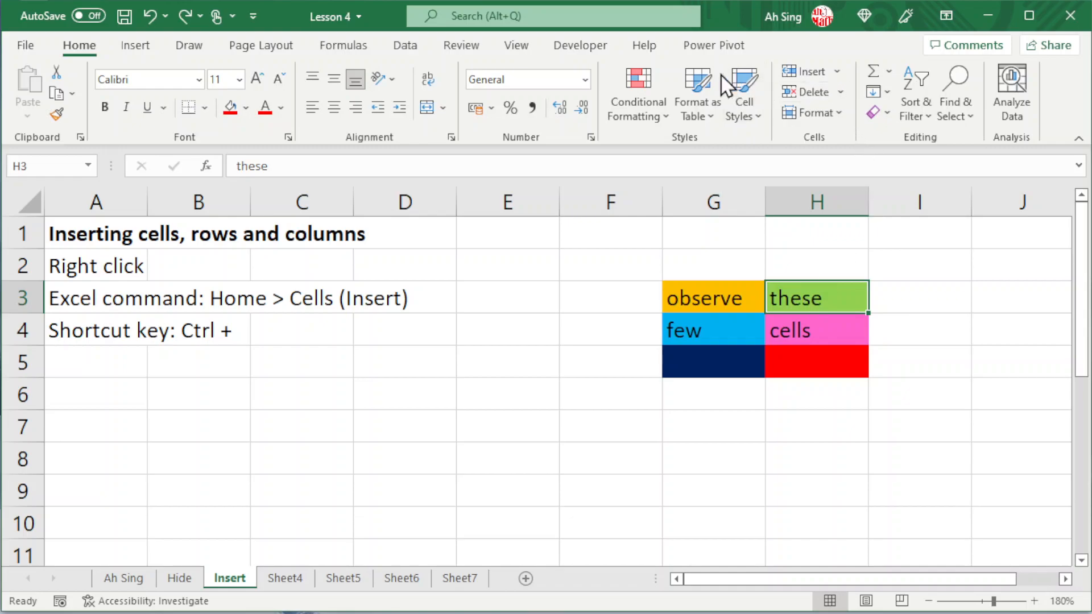
Insert a blank cell at H3 with cells shifted right, clear its formatting, and undo both changes.
left_click(838, 74)
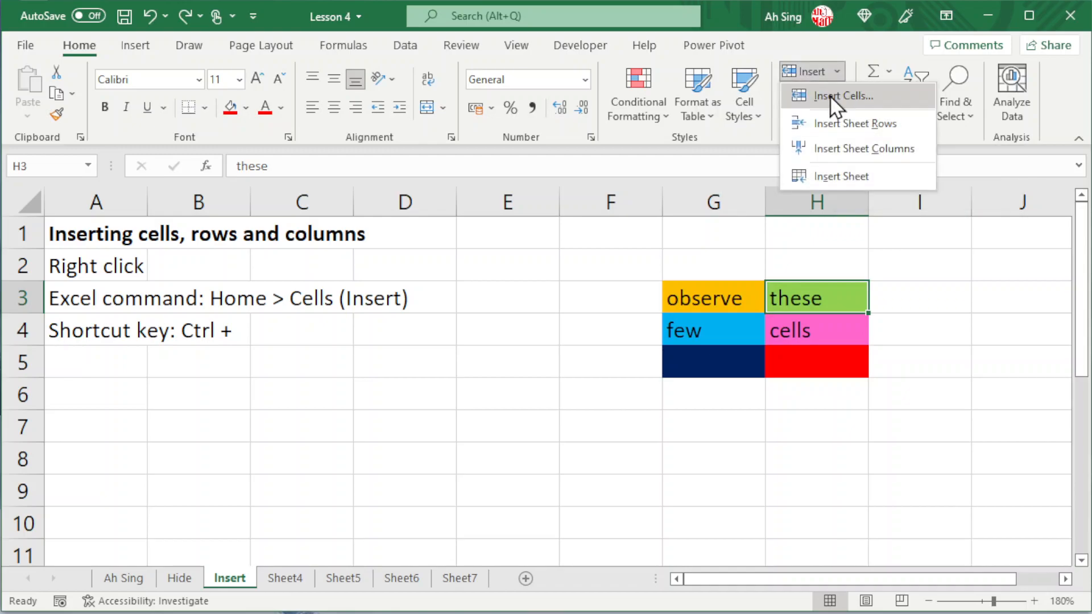
left_click(830, 94)
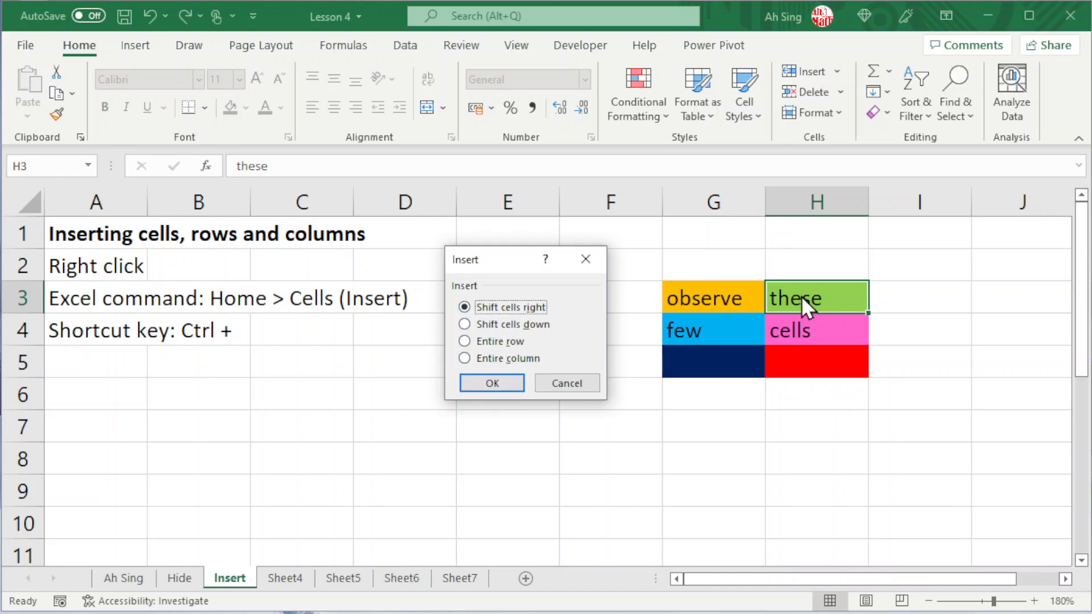
left_click(474, 382)
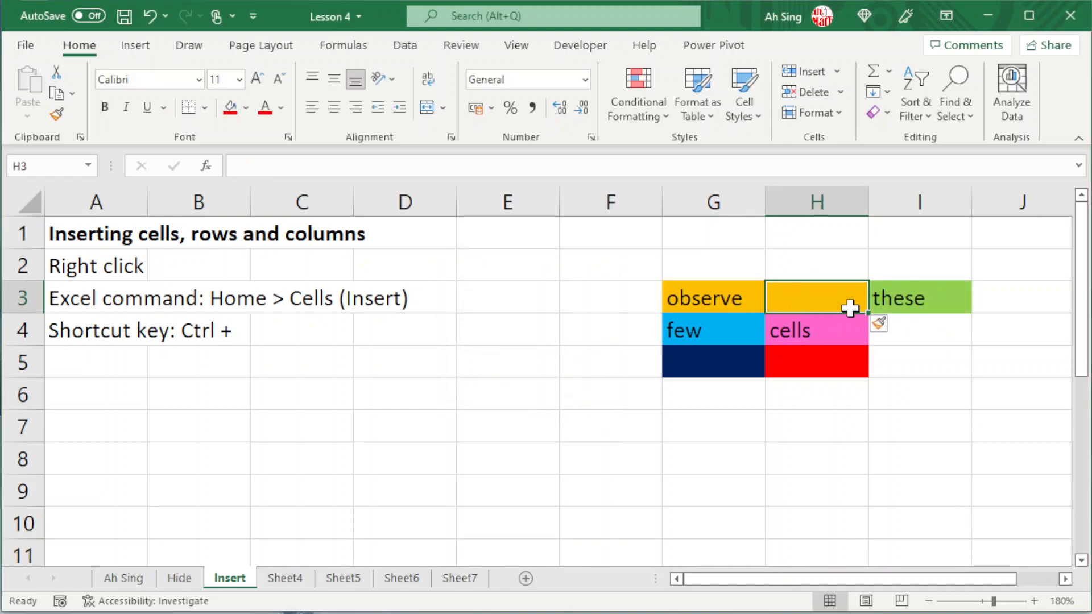
left_click(887, 329)
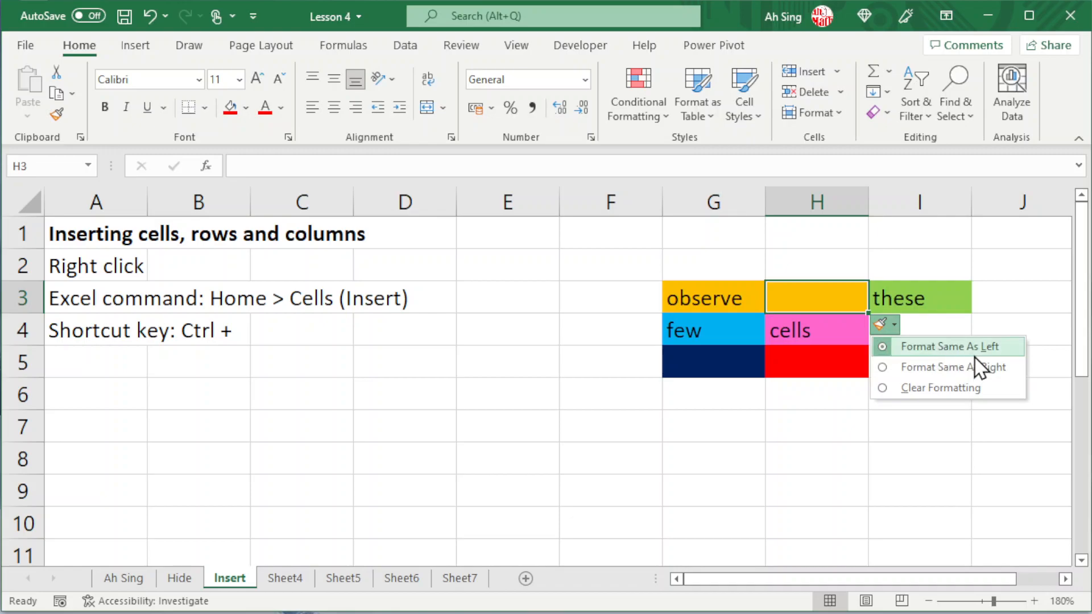
left_click(885, 390)
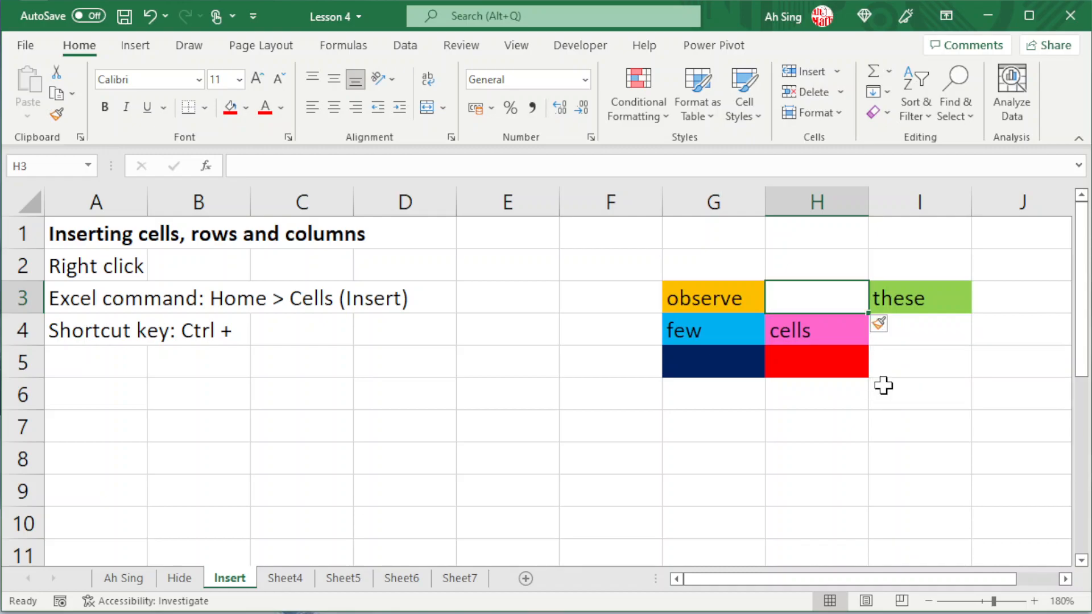
key("ctrl+z")
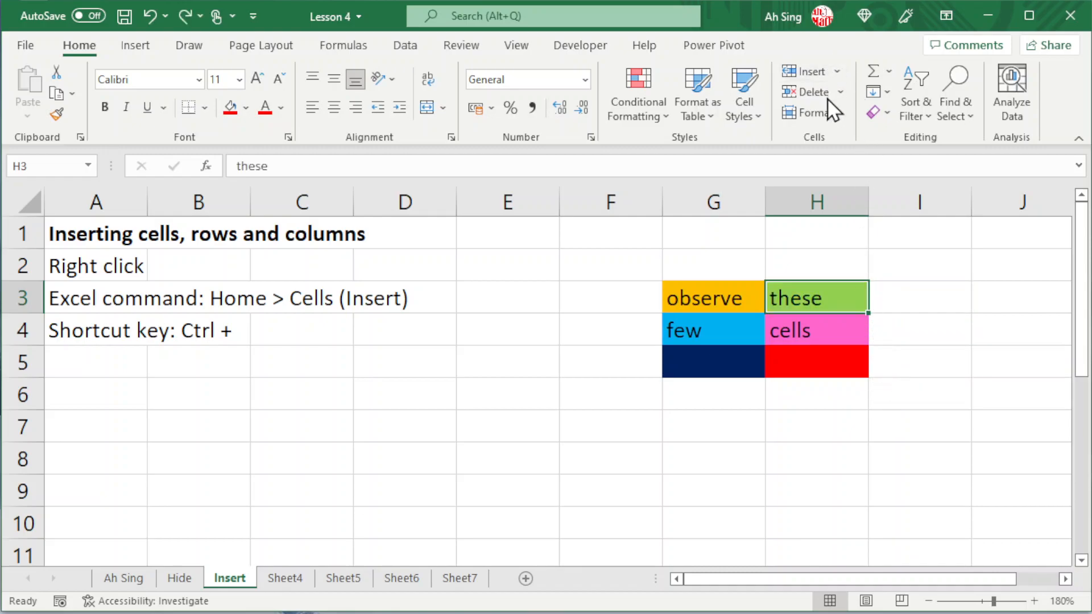
Insert a blank cell at H3 with the existing cells shifted down, and undo the insertion.
left_click(837, 72)
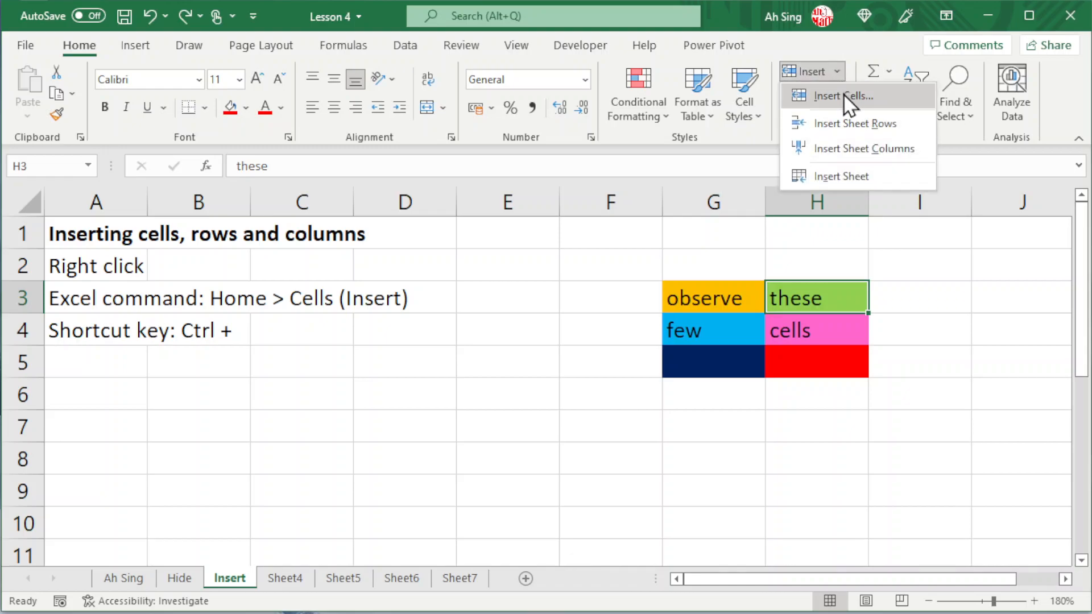
left_click(844, 94)
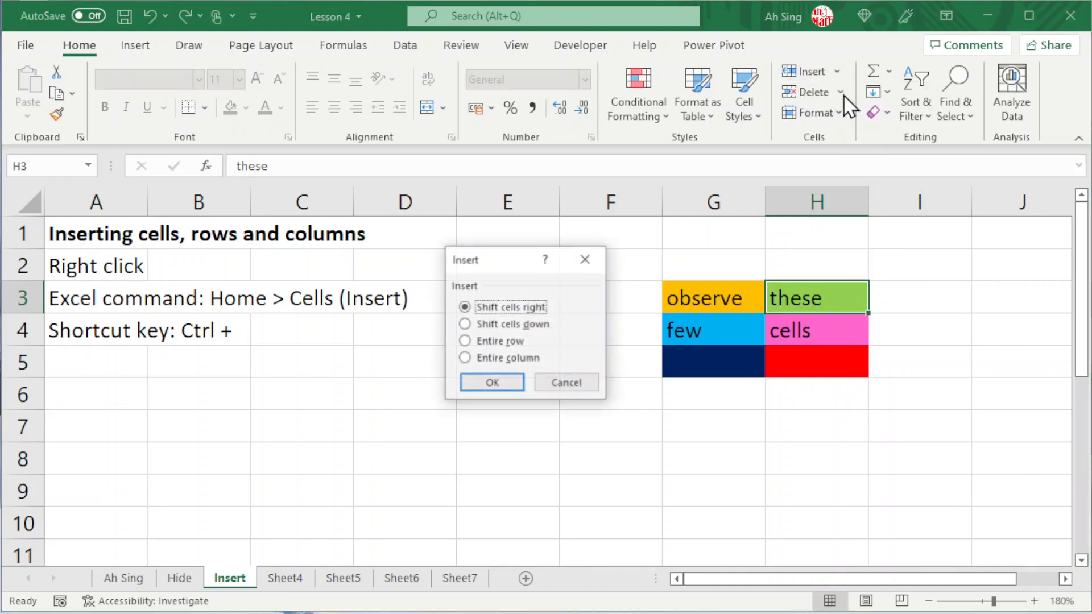
left_click(481, 324)
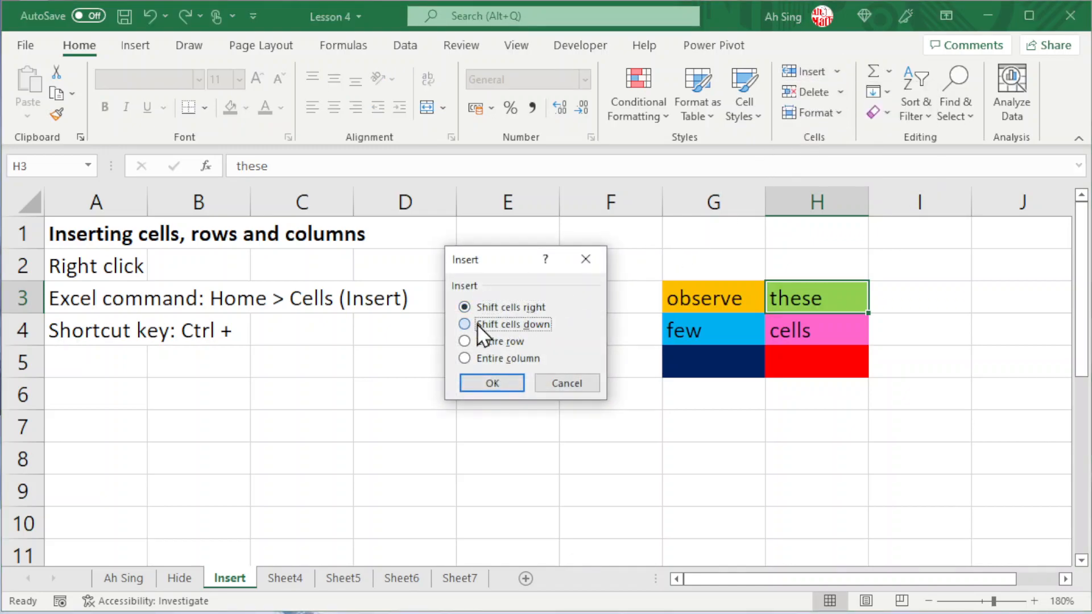
left_click(492, 383)
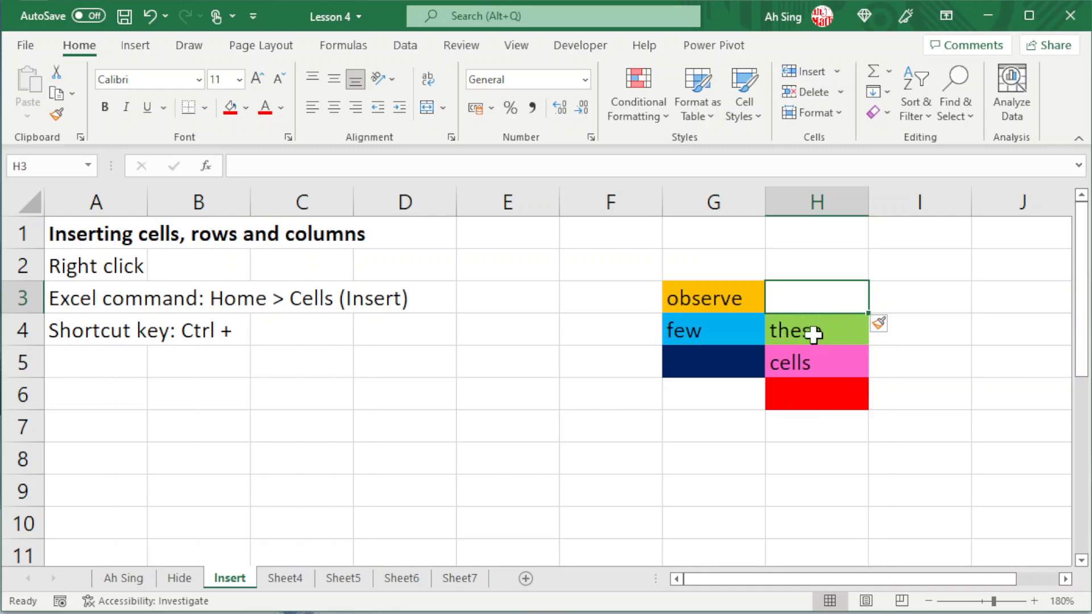
key("ctrl+z")
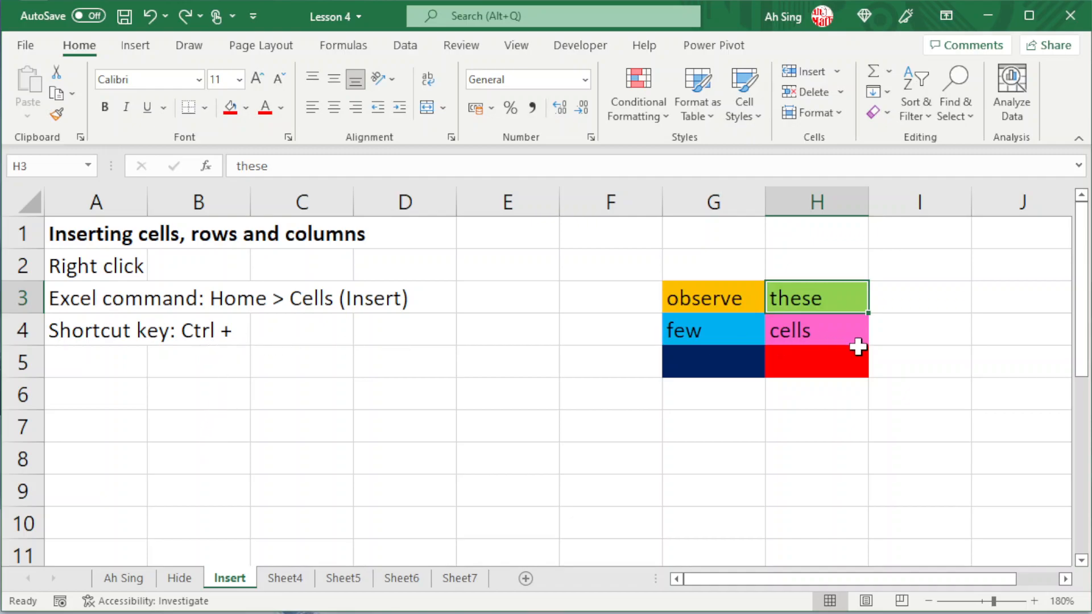
Insert one blank row above row 4 and one blank column before column A.
key("ctrl+plus")
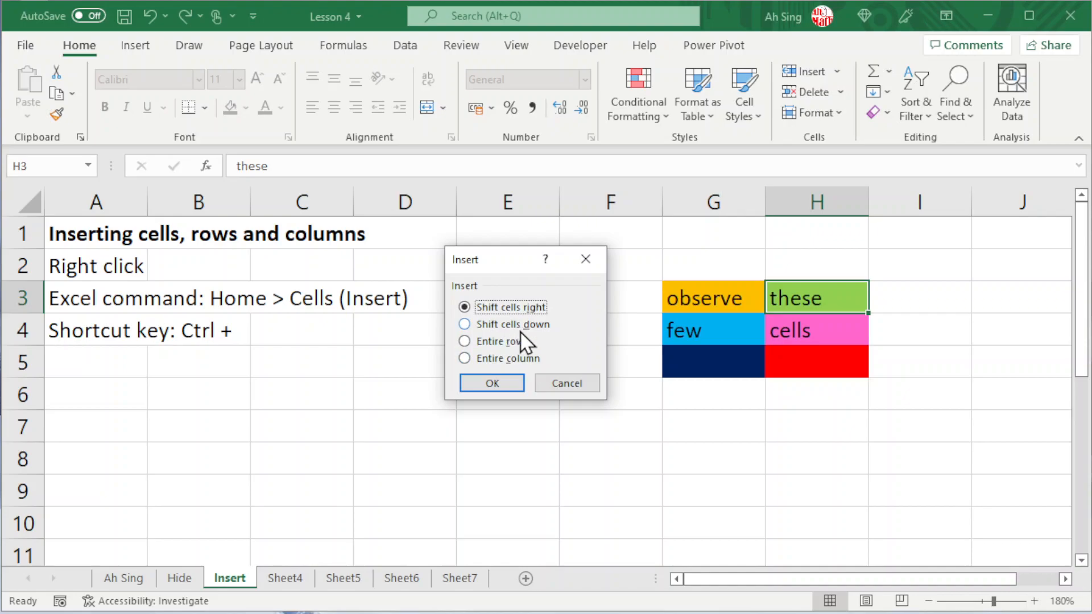
left_click(560, 383)
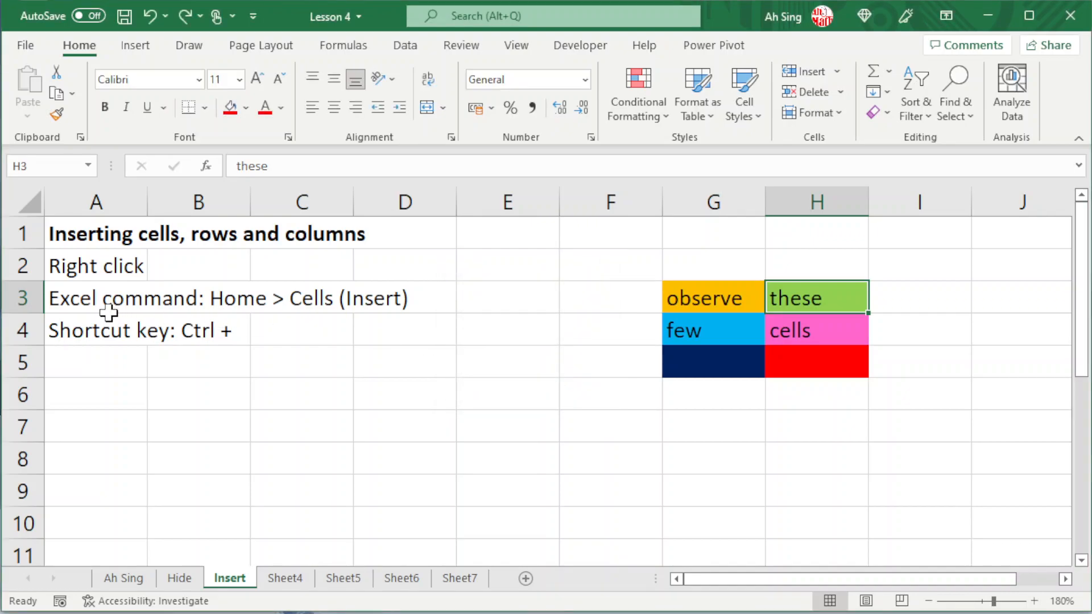
left_click(17, 330)
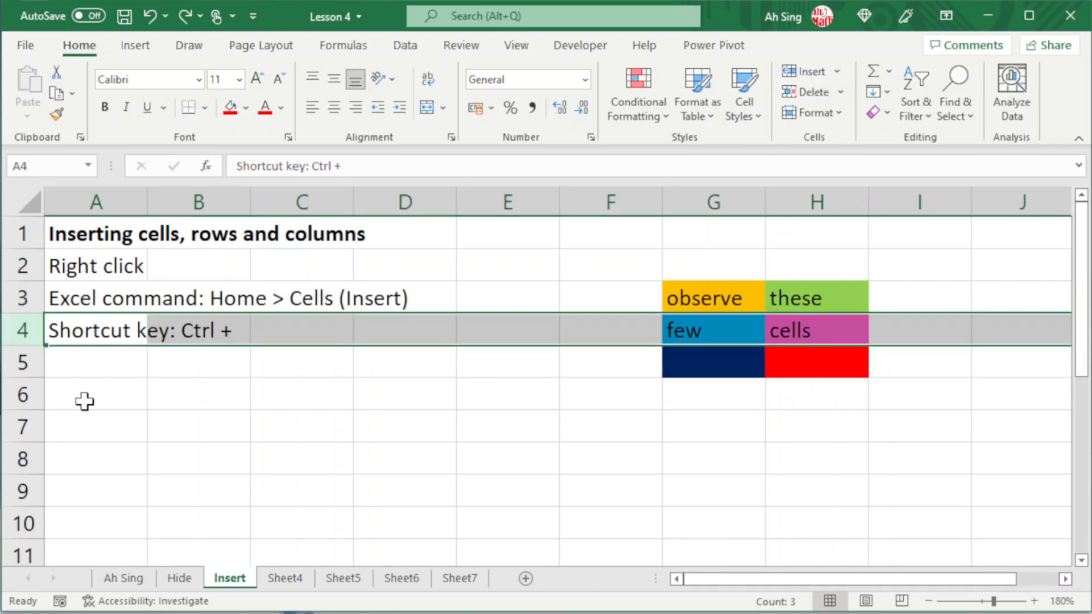
key("ctrl+plus")
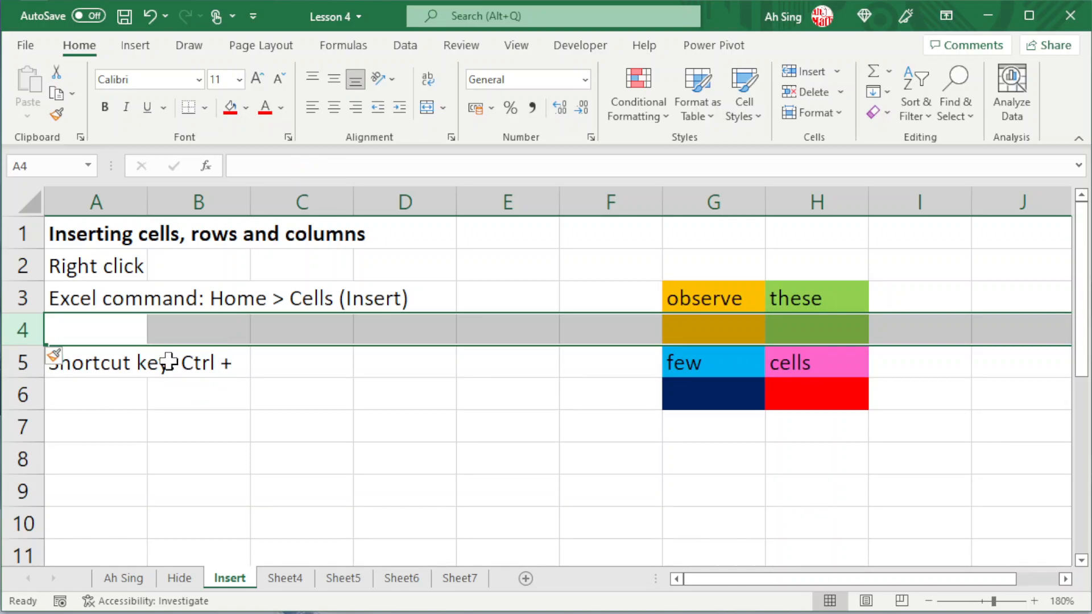
left_click(123, 195)
key("ctrl+plus")
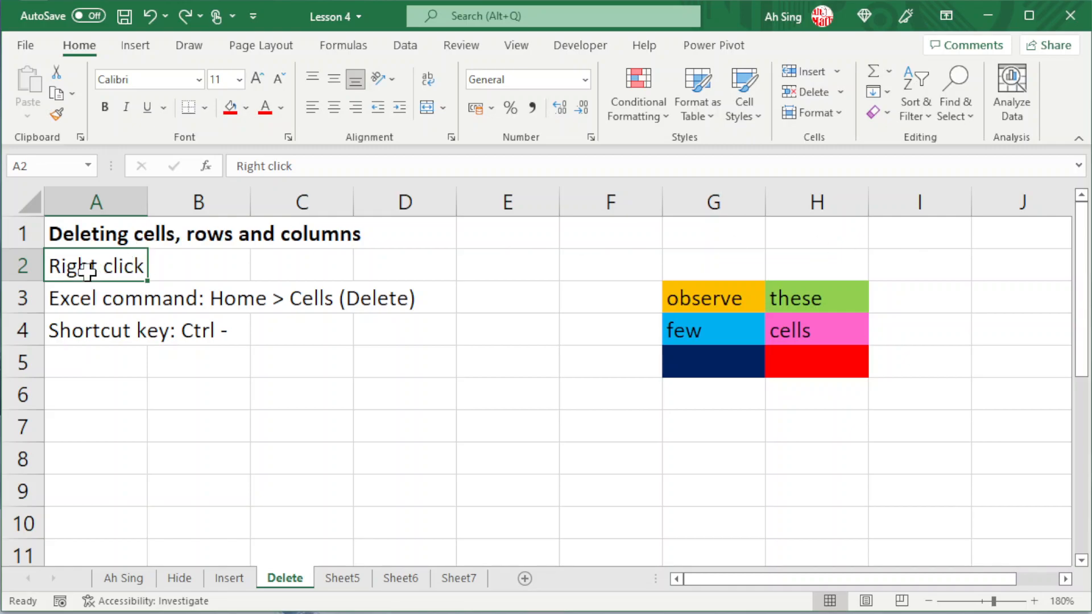
On the Delete sheet, delete row 2 and columns C and D.
left_click(20, 267)
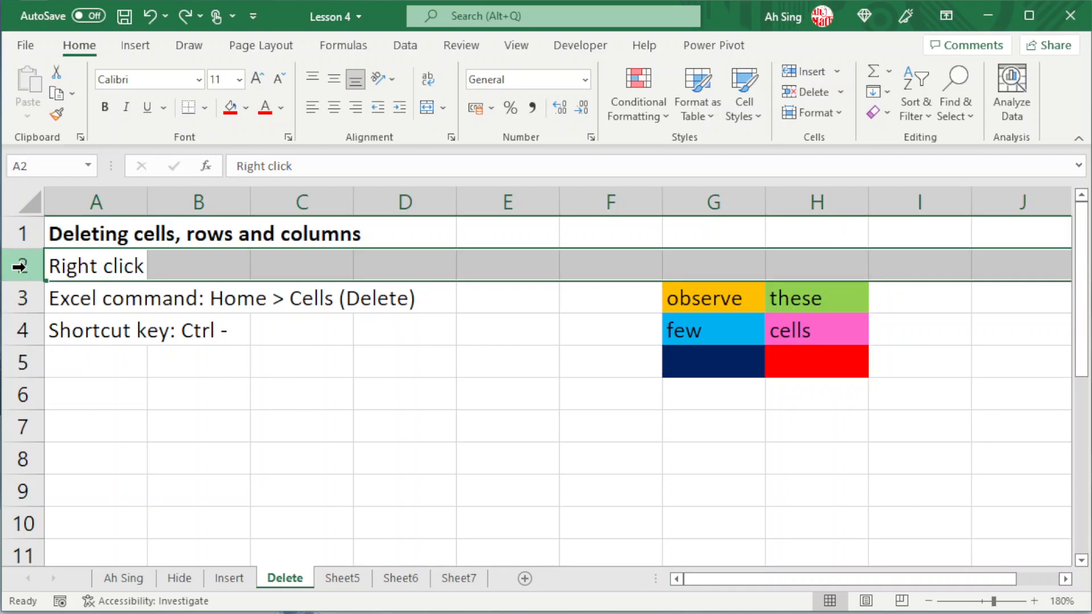
right_click(20, 266)
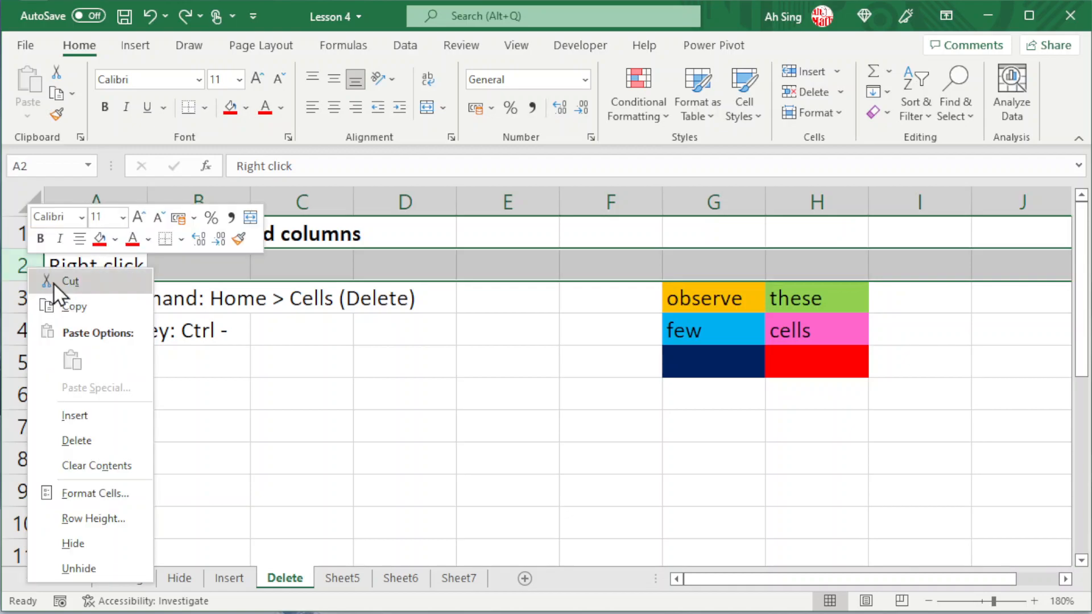
left_click(81, 442)
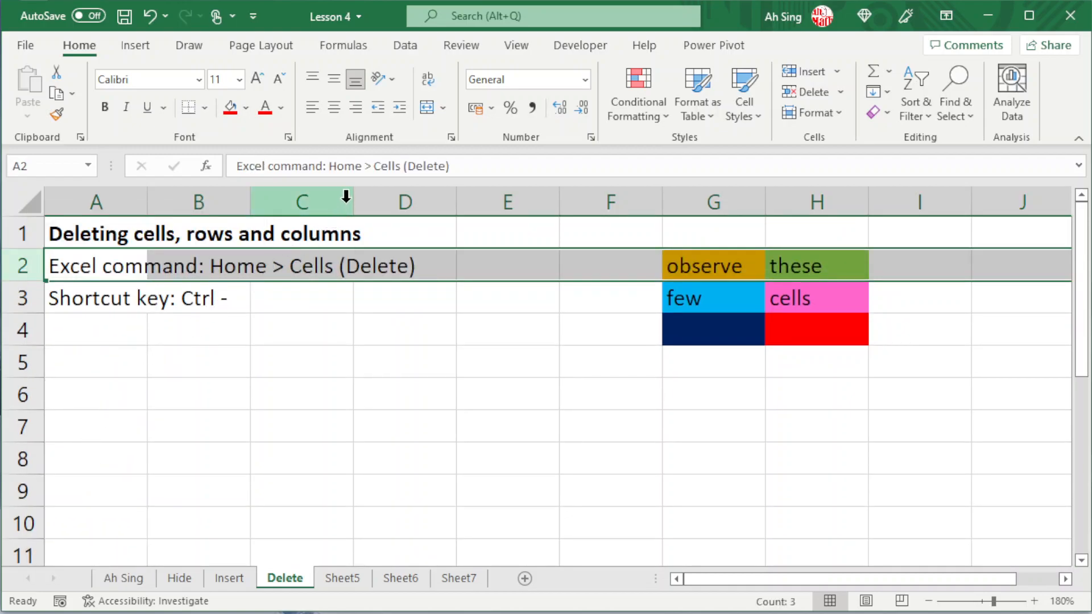
left_click_drag(319, 200, 428, 197)
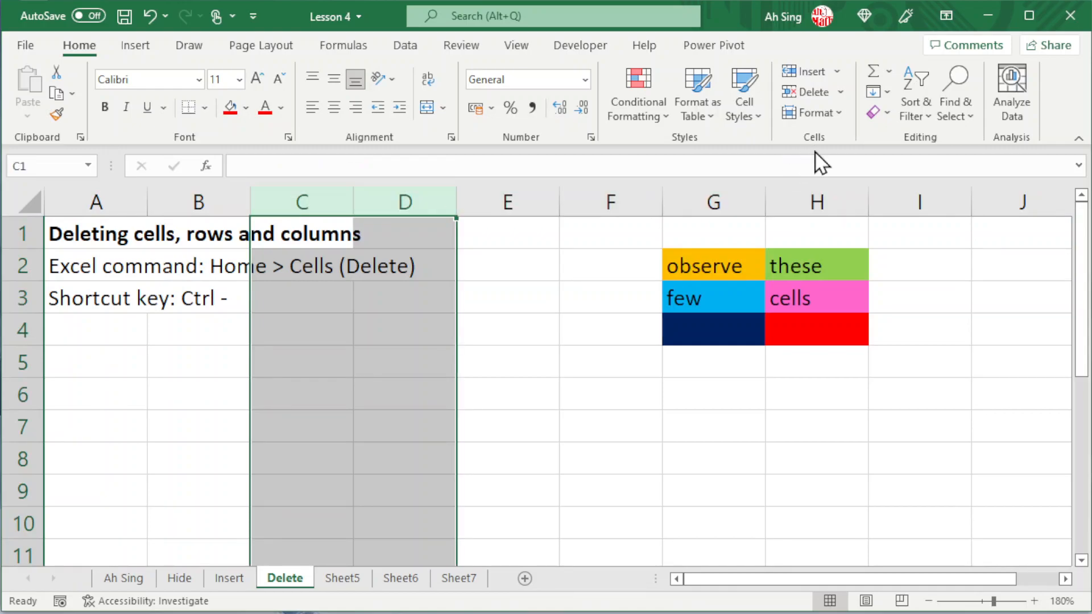
left_click(818, 91)
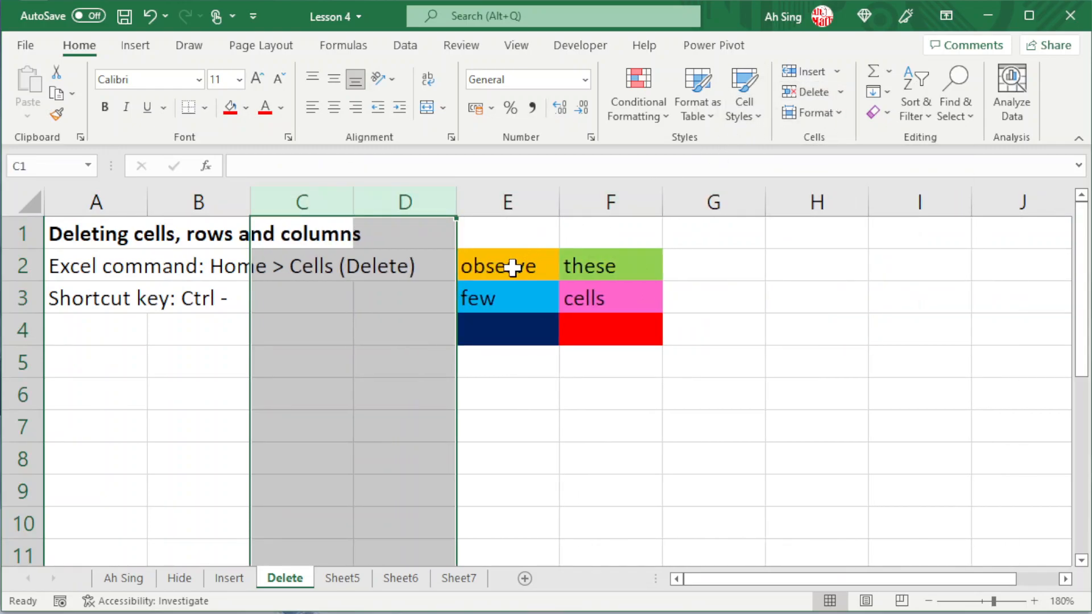
Delete the "observe" cell E2 with the remaining cells shifted left, and undo the deletion.
left_click(513, 267)
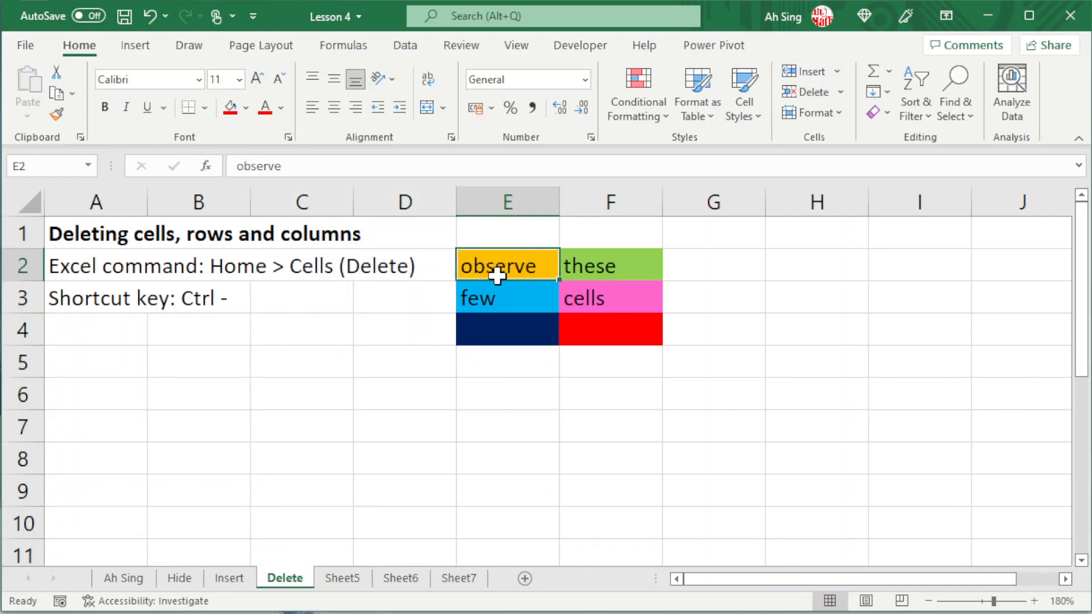
left_click(840, 91)
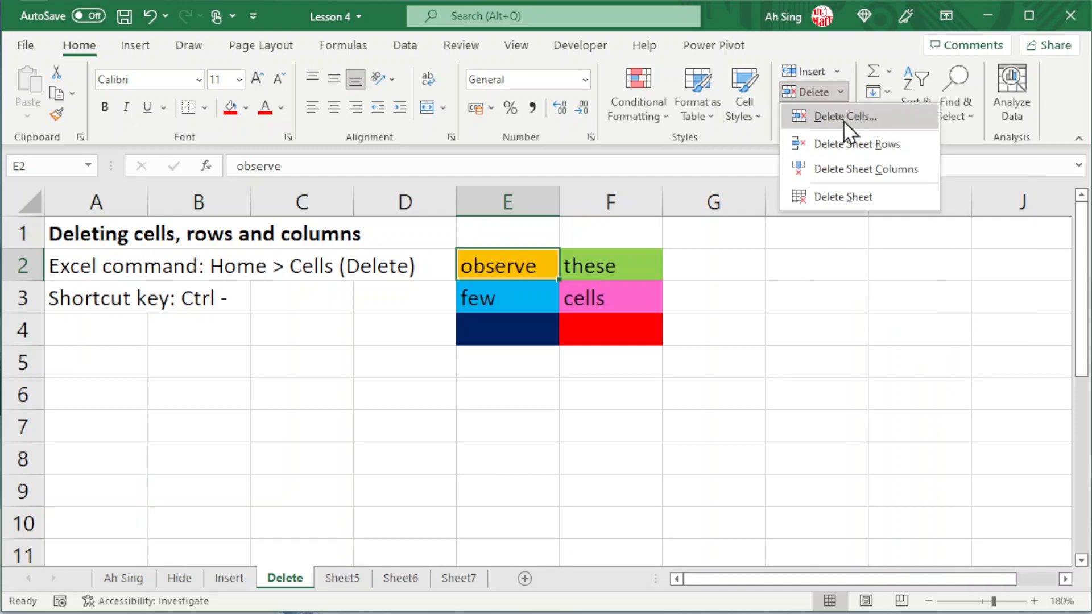
left_click(865, 122)
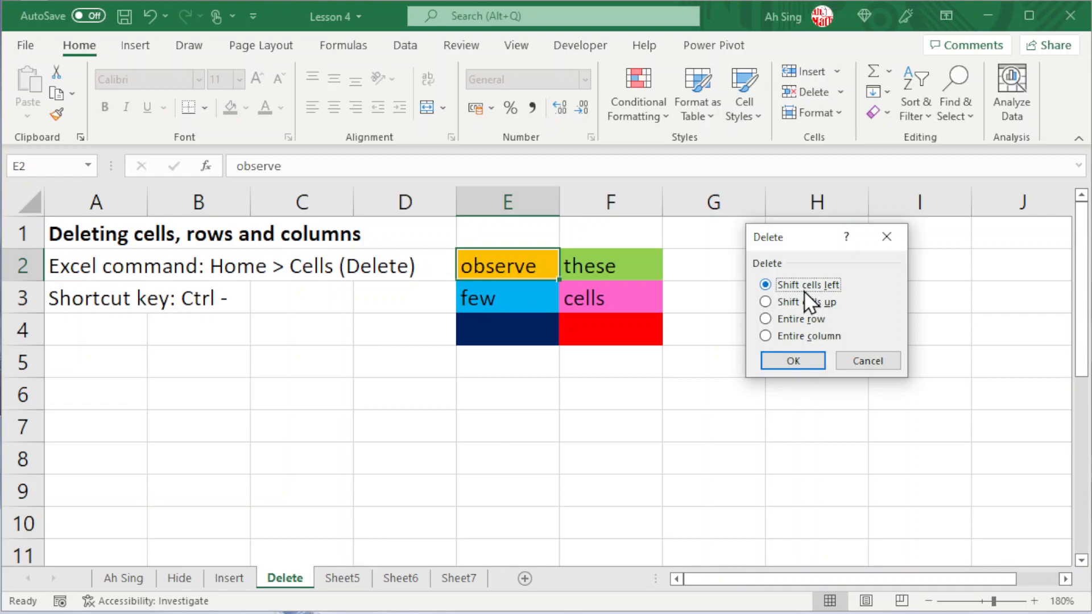
left_click(792, 361)
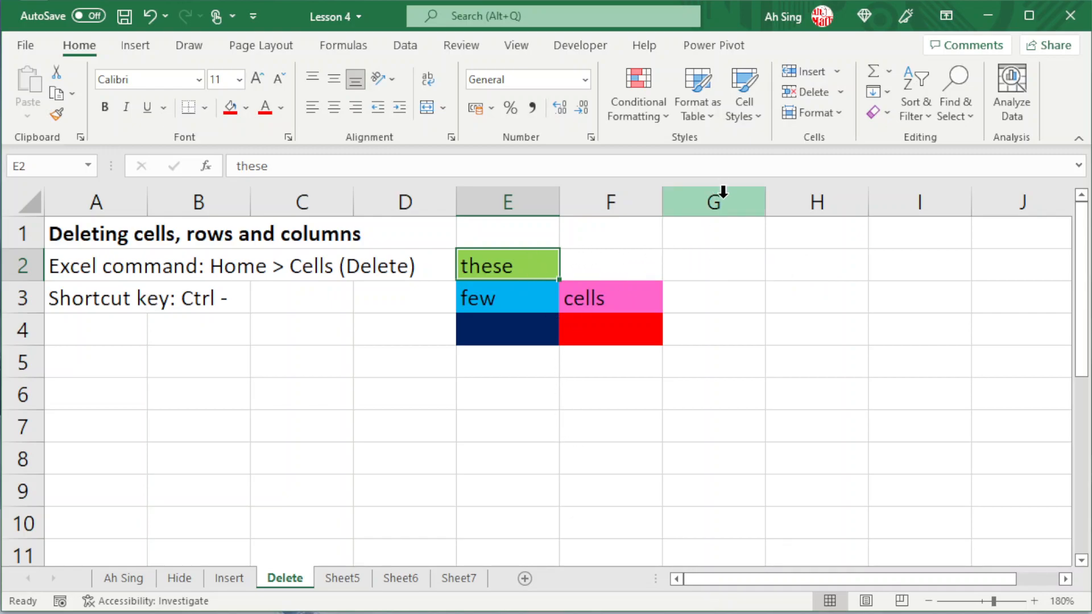
key("ctrl+z")
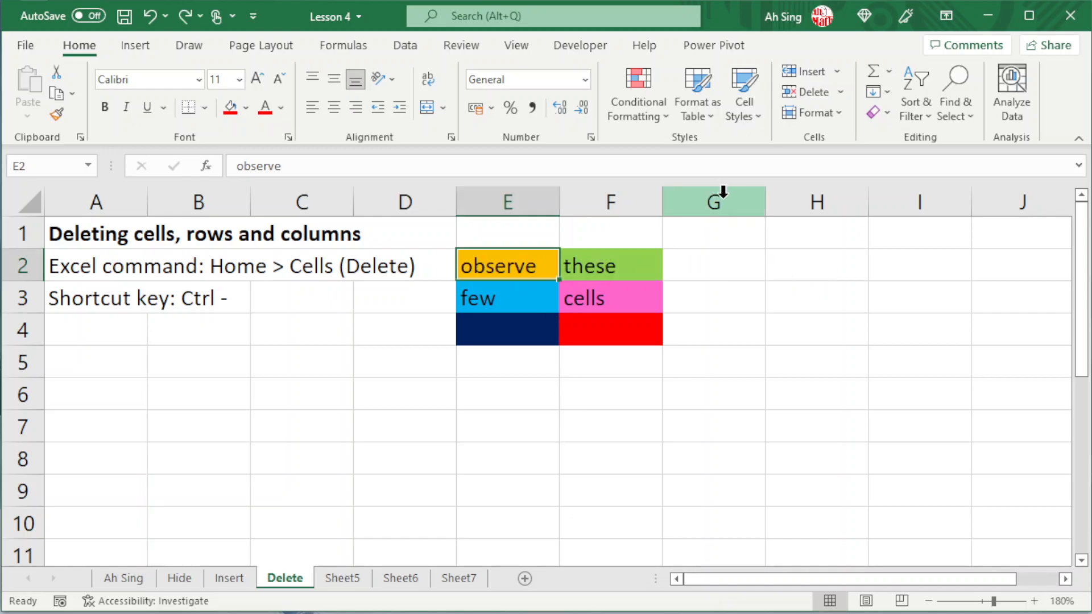
Delete the "observe" cell E2 with the cells below shifted up, and undo the deletion.
left_click(840, 93)
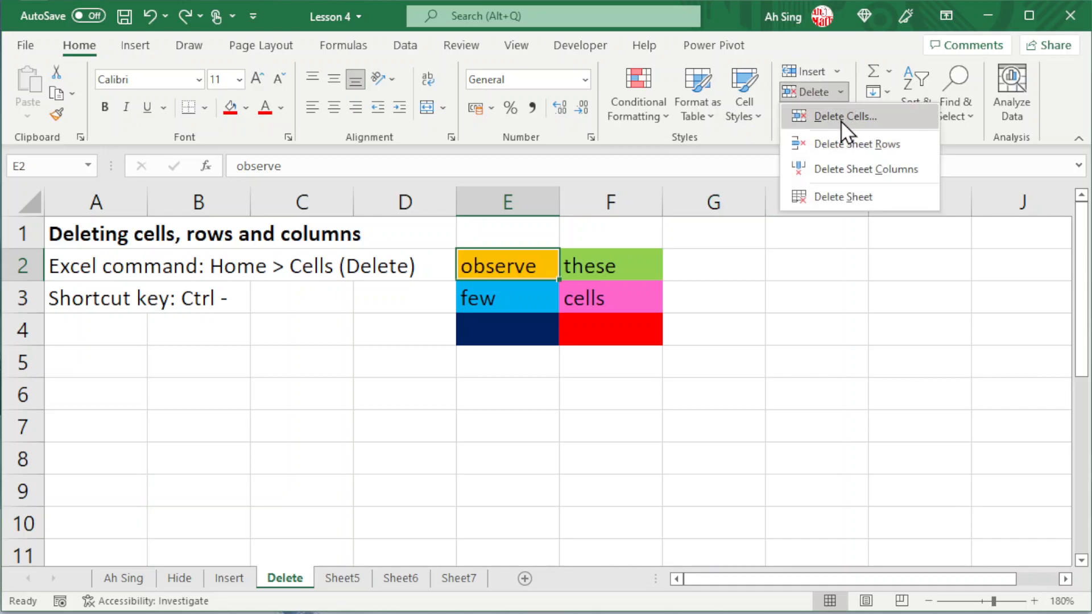
left_click(841, 117)
left_click(766, 302)
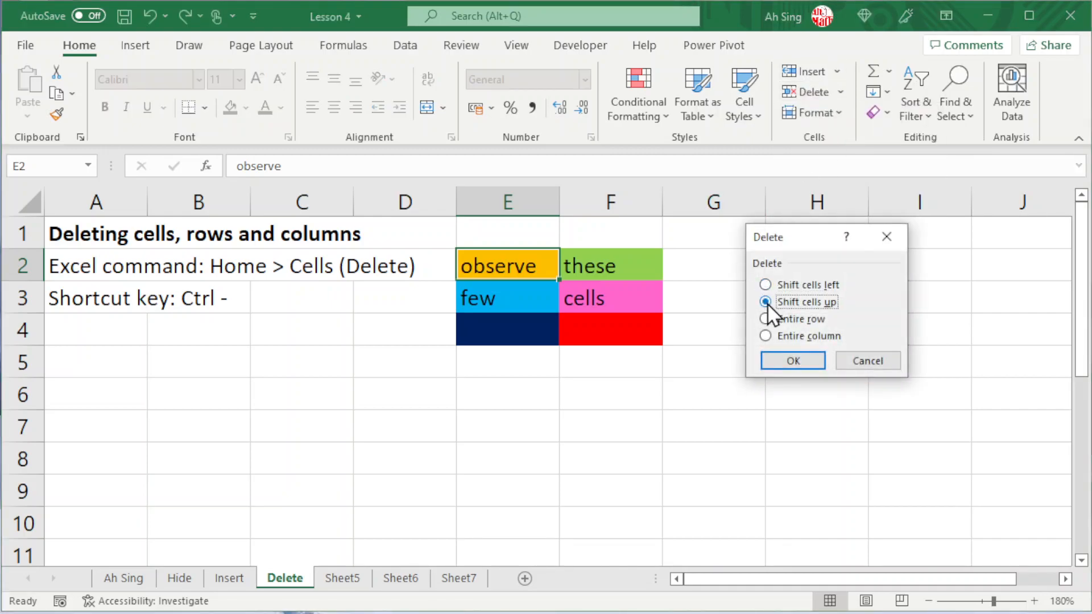
left_click(792, 362)
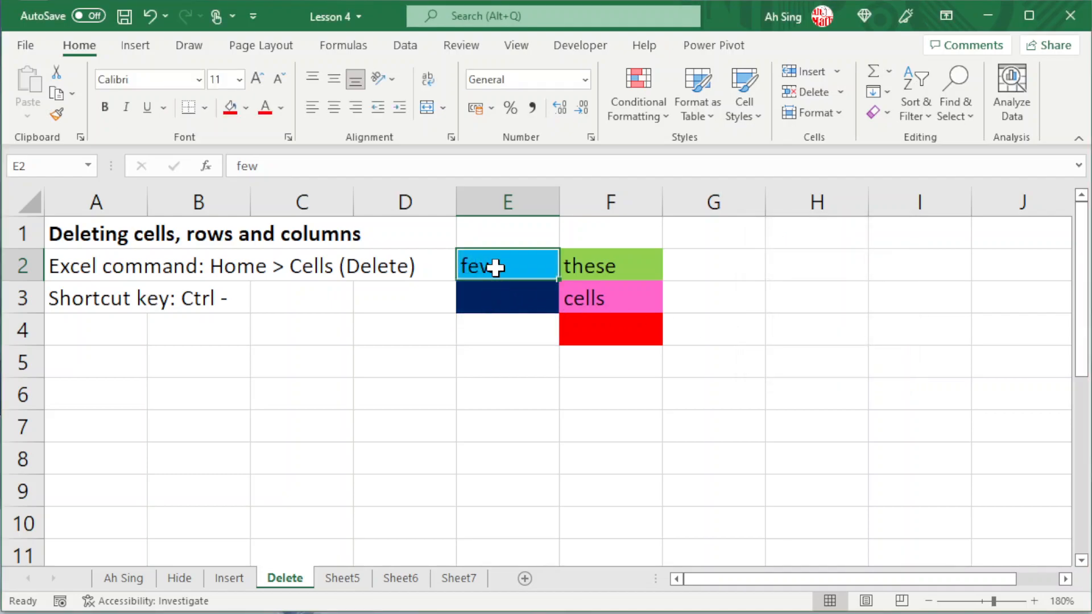
key("ctrl+z")
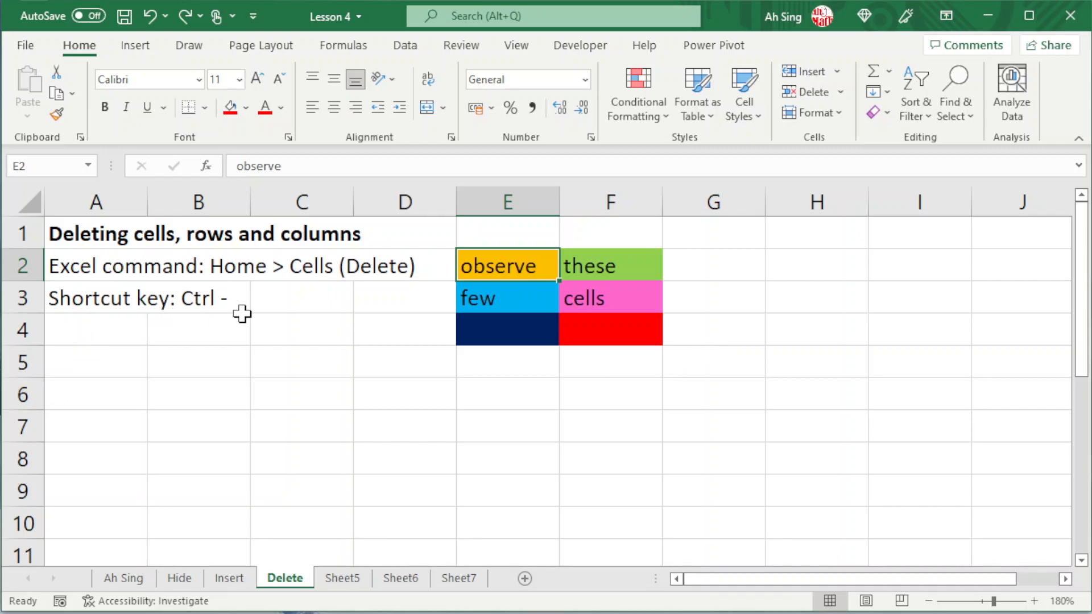
Delete column B and row 2 on the Delete sheet.
key("ctrl+minus")
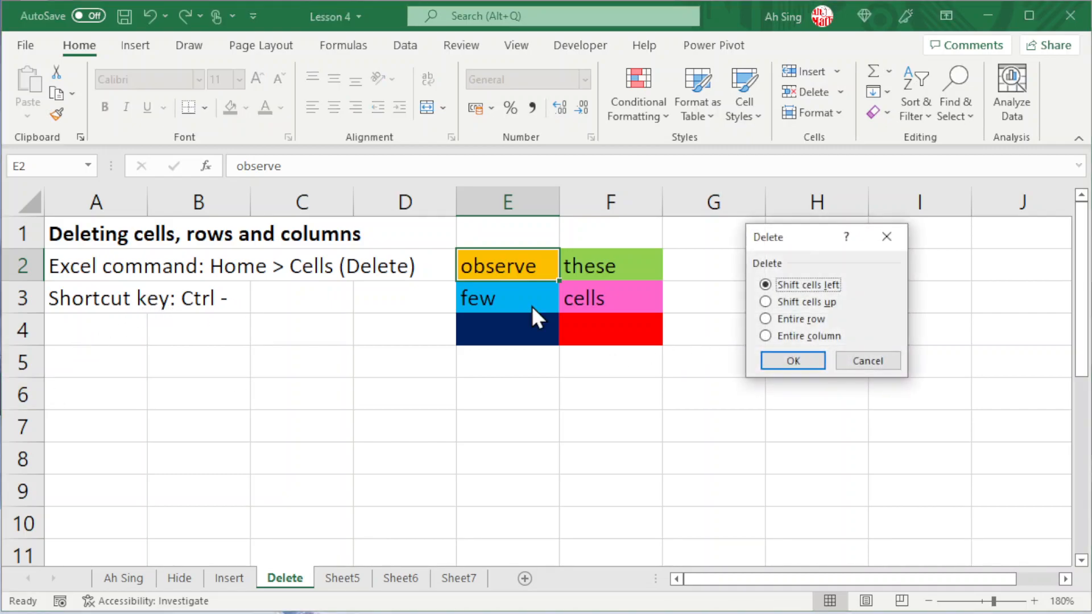
left_click(856, 358)
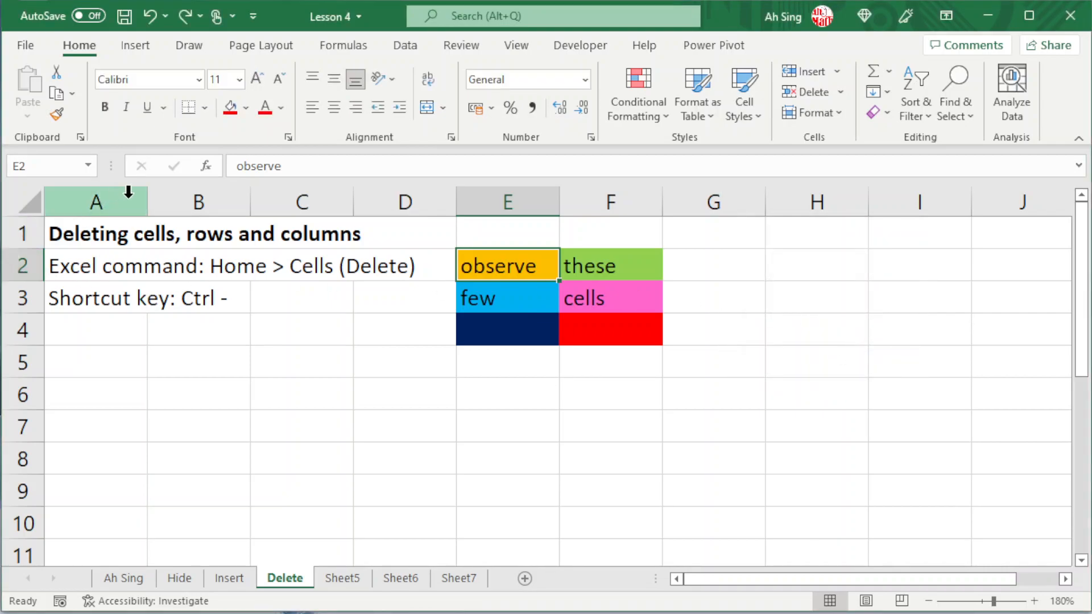
left_click(205, 192)
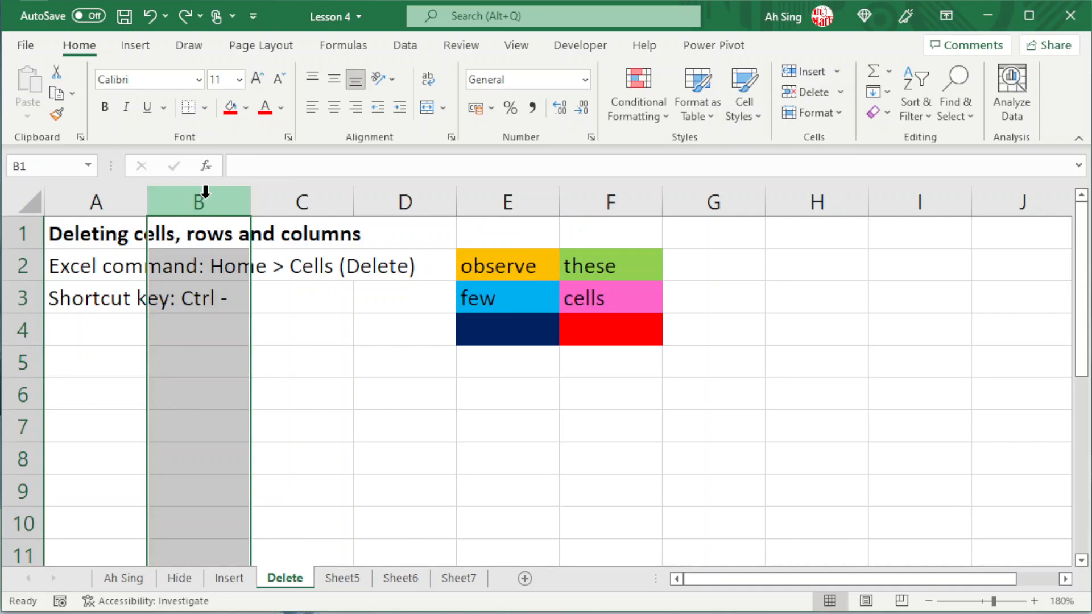
key("ctrl+minus")
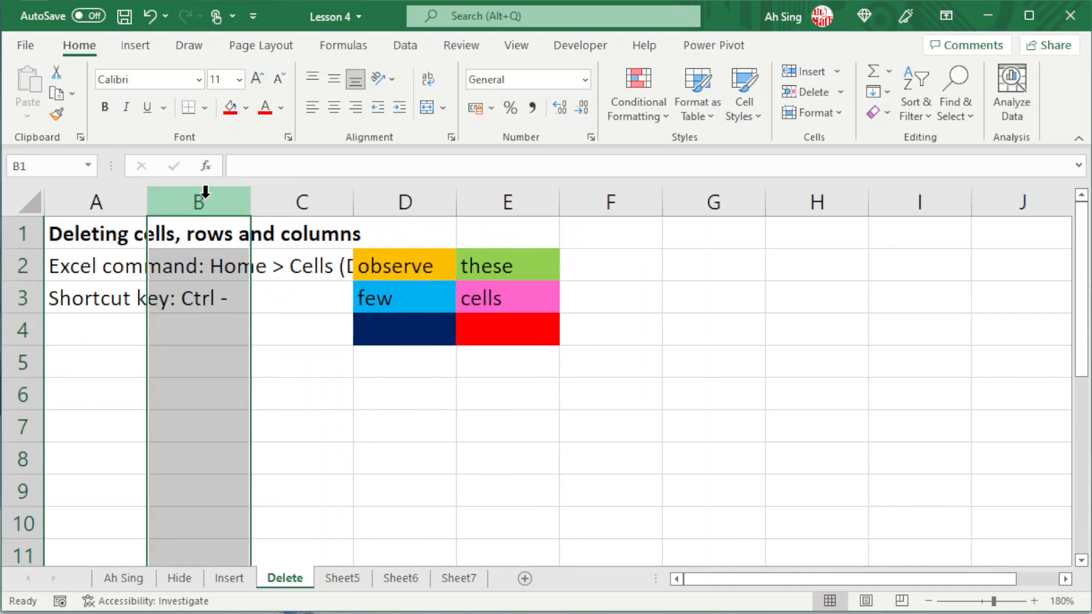
left_click(13, 272)
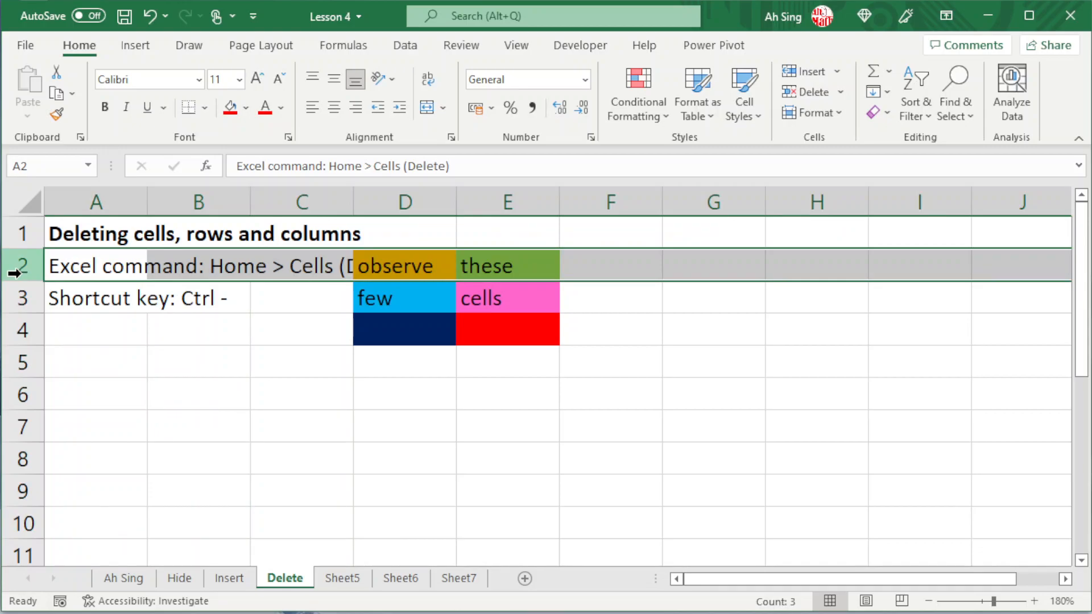
key("ctrl+minus")
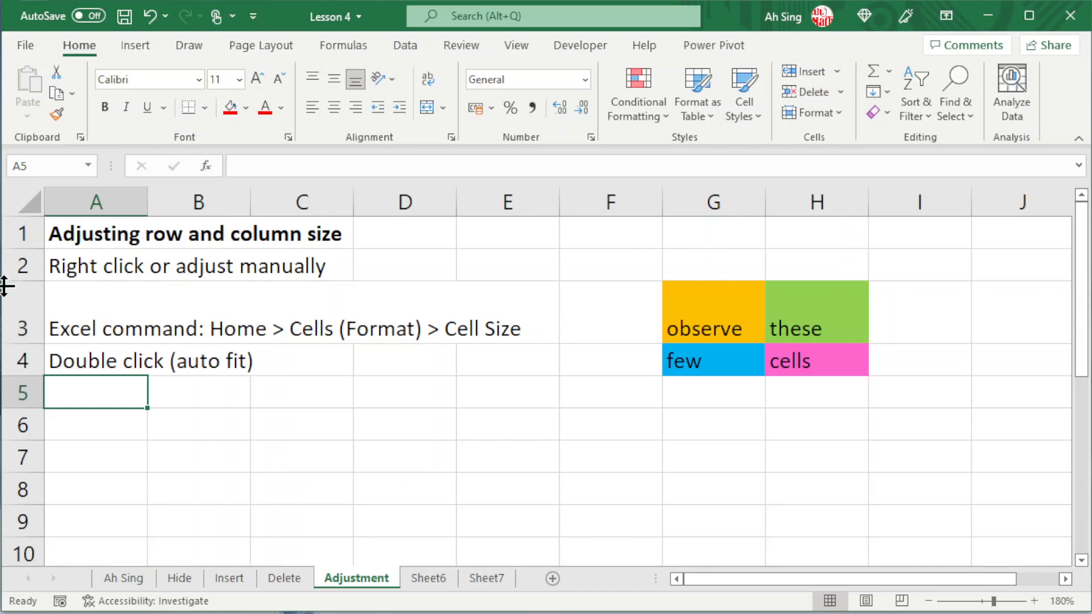
Check the row height setting of row 3 and the column width setting of column B on the Adjustment sheet.
right_click(23, 311)
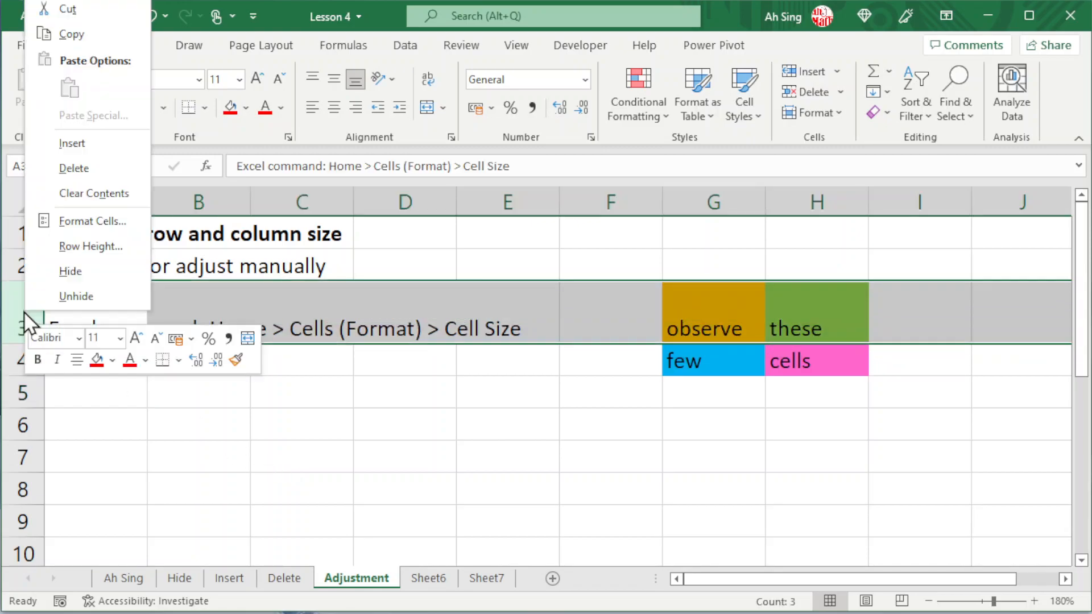
left_click(91, 247)
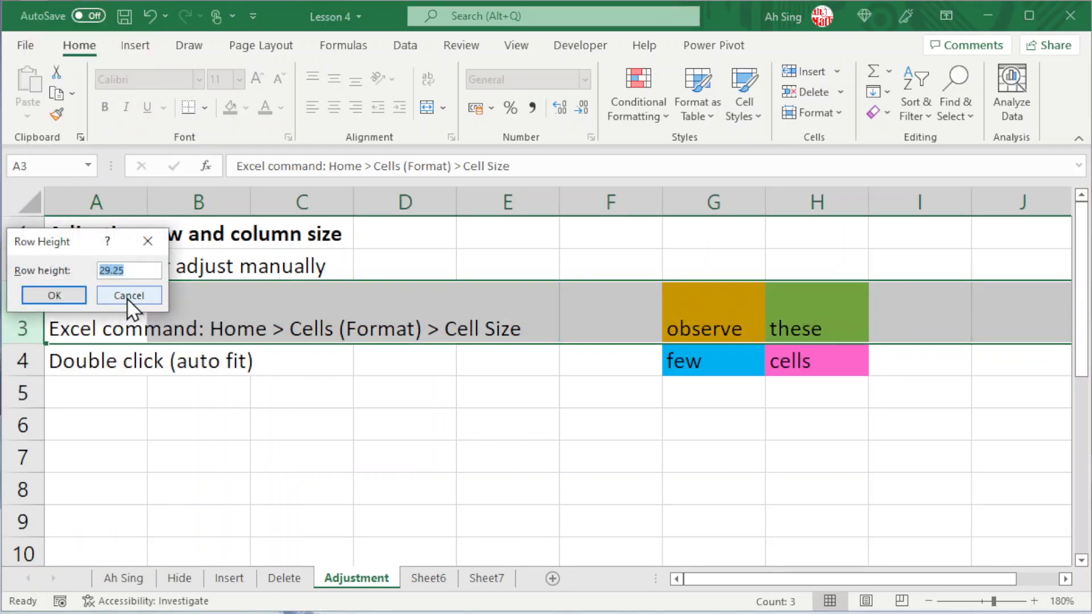
left_click(128, 297)
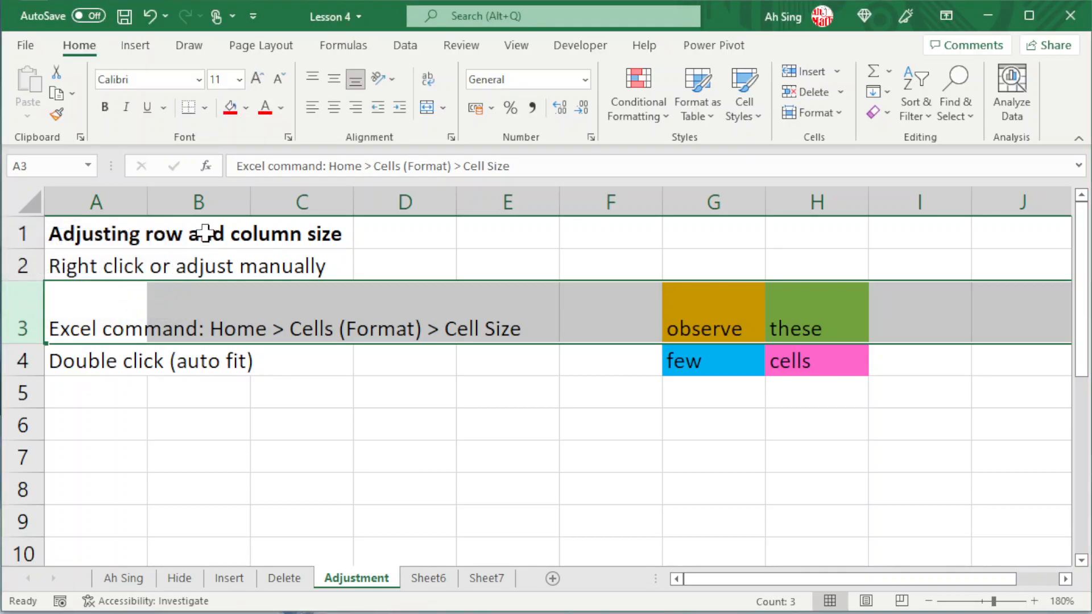
right_click(222, 199)
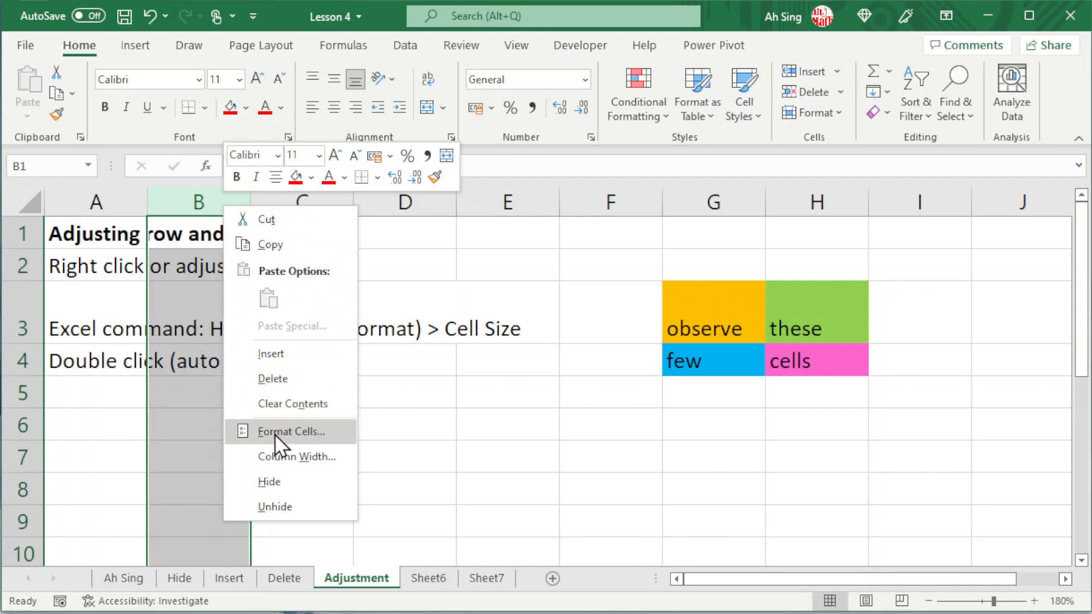
left_click(274, 455)
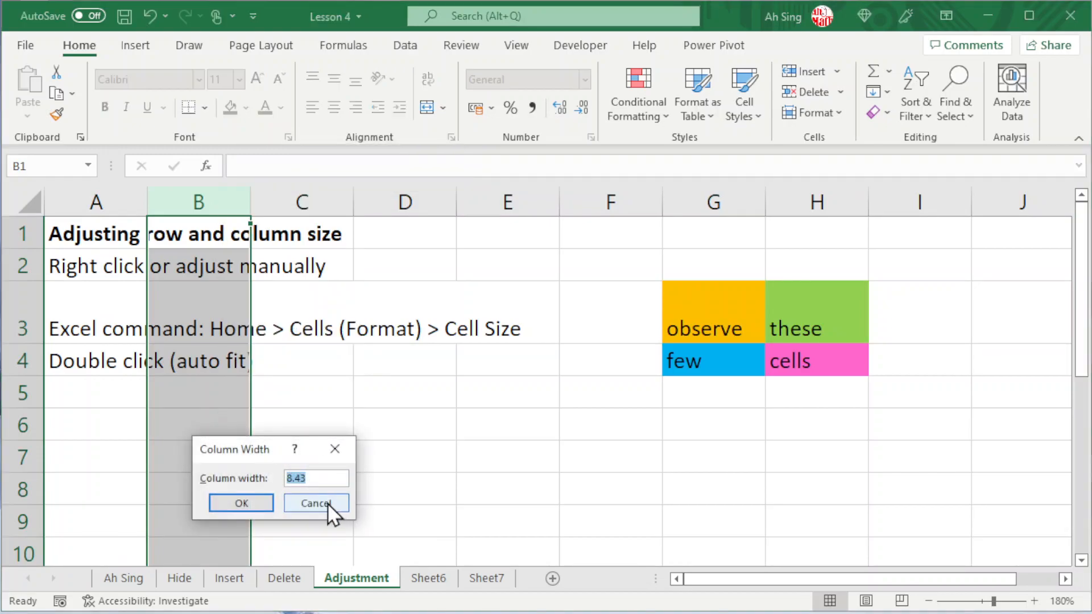
left_click(327, 503)
left_click(215, 304)
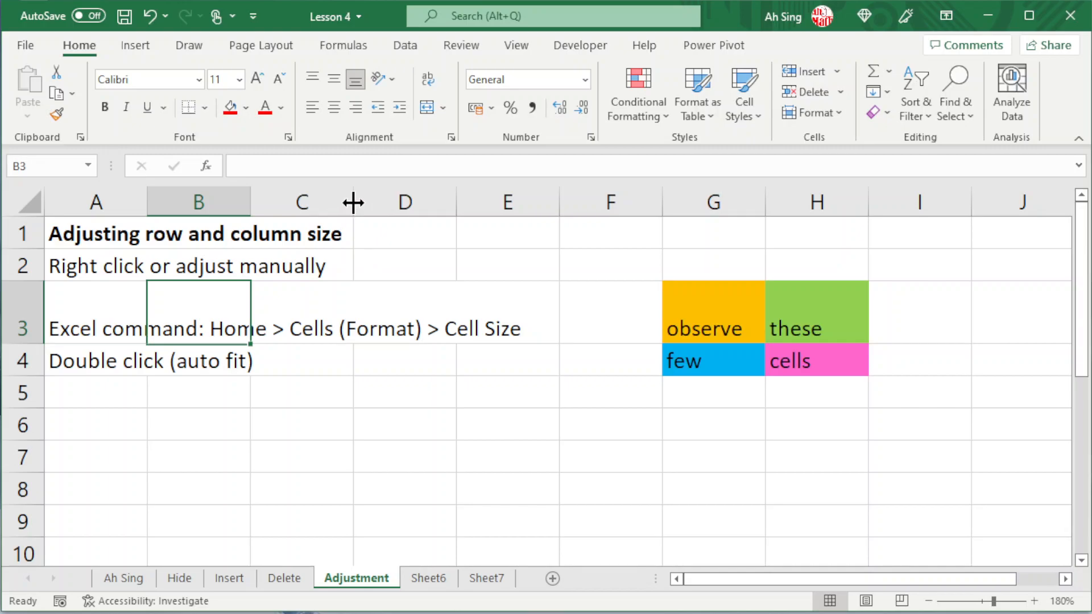
Manually make column C slightly narrower and row 3 slightly shorter on the Adjustment sheet.
mouse_move(353, 202)
left_mouse_down()
mouse_move(413, 197)
mouse_move(317, 195)
mouse_move(417, 195)
mouse_move(351, 197)
left_mouse_up()
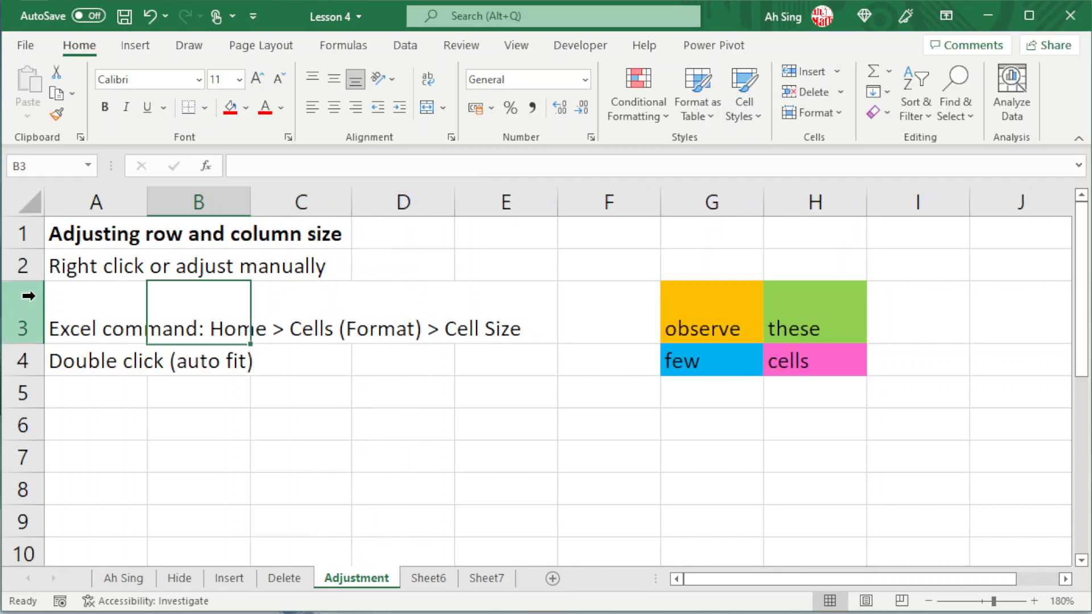
left_click_drag(34, 343, 10, 339)
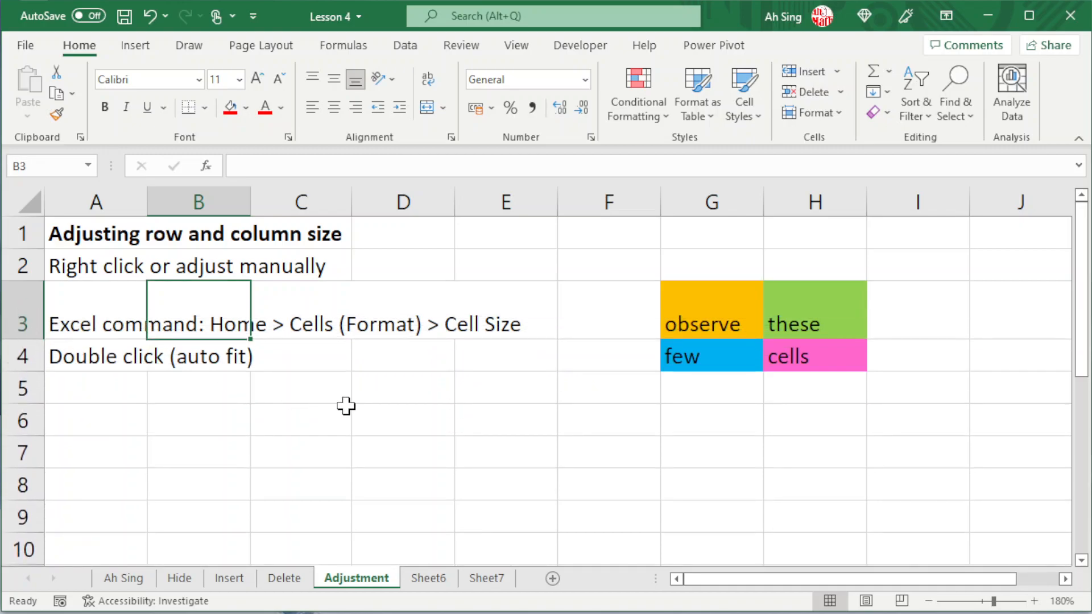
left_click(346, 407)
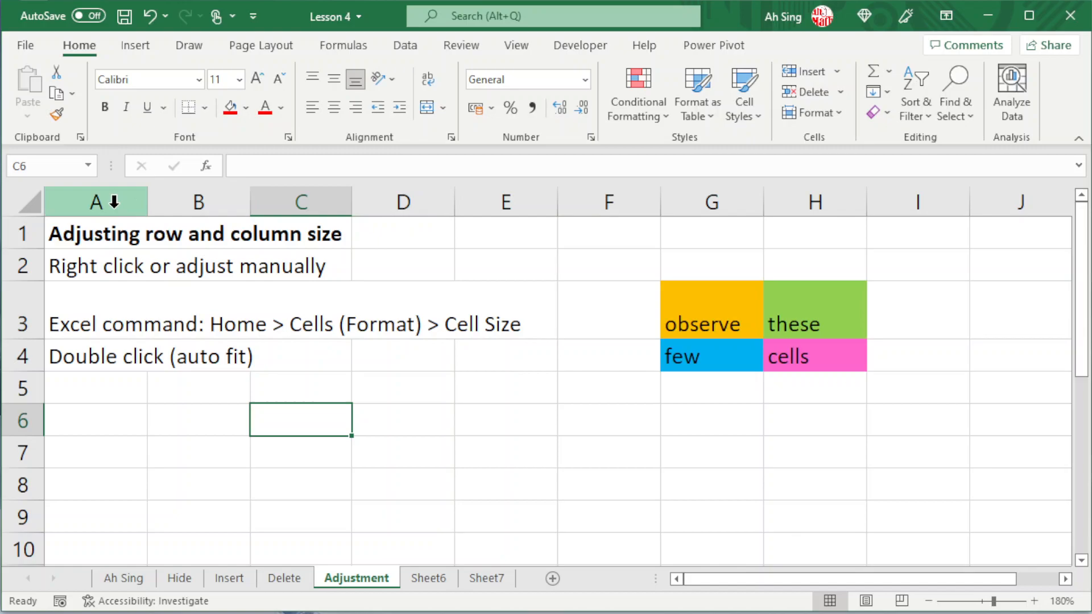
AutoFit the width of column G and the height of row 3 to their contents.
left_click(840, 116)
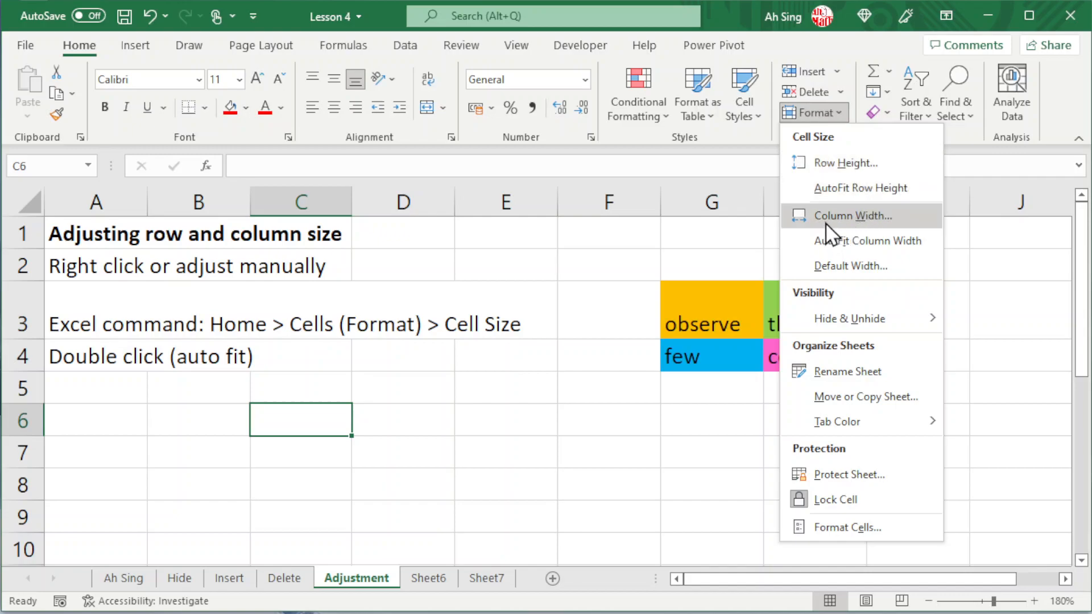
left_click(169, 341)
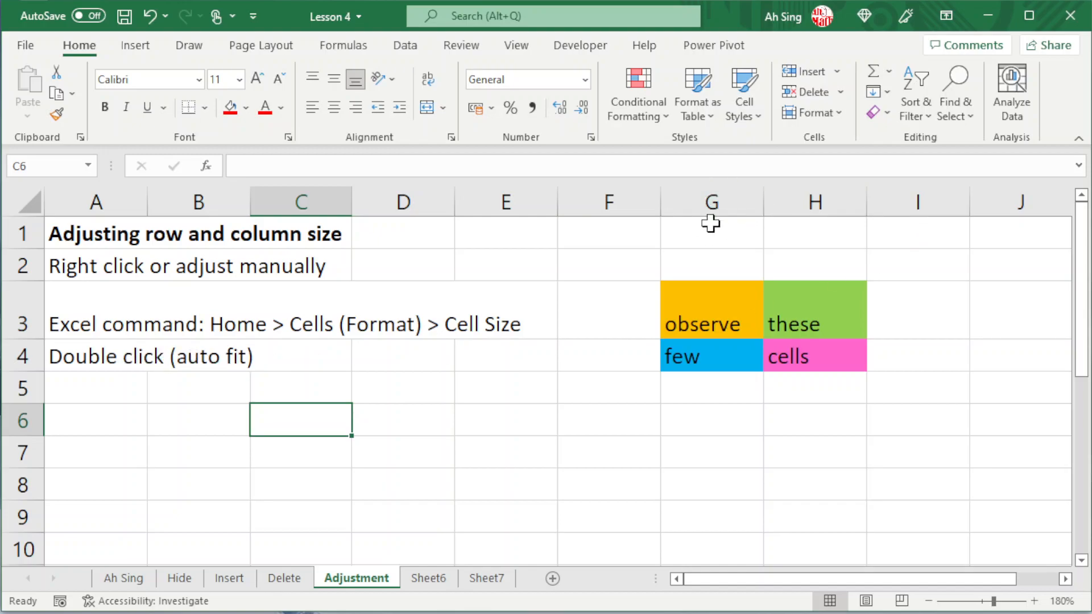
double_click(762, 206)
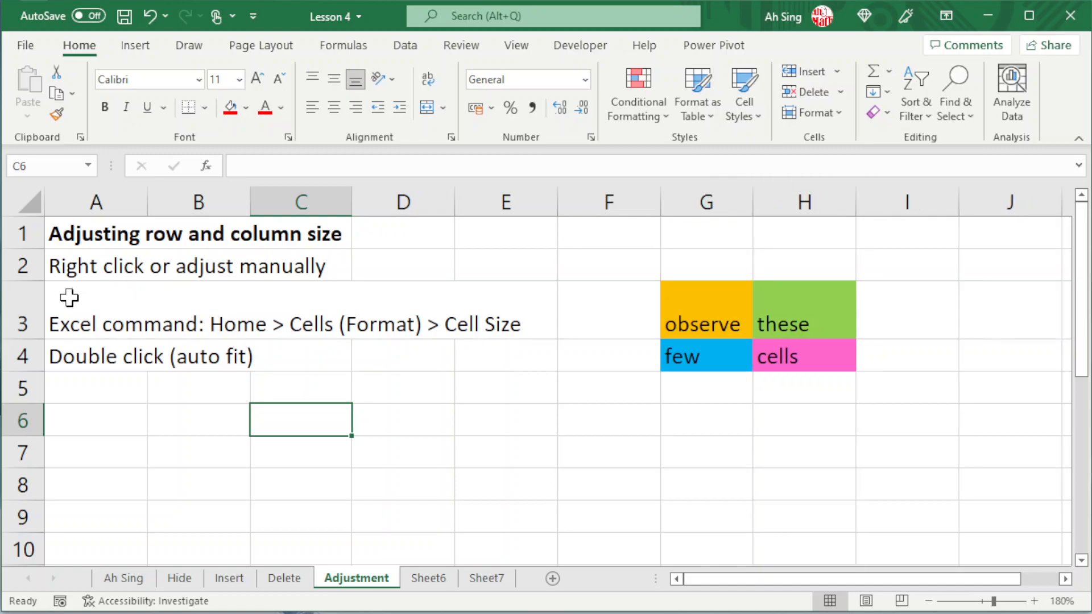
double_click(37, 338)
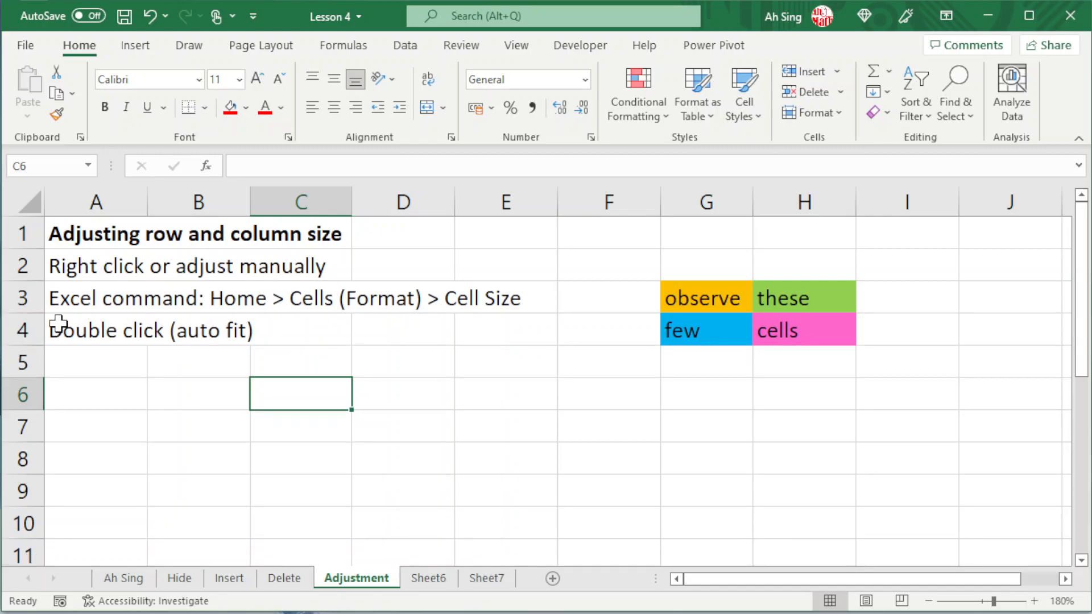
Select the whole Adjustment sheet and AutoFit all column widths to their contents.
left_click(34, 203)
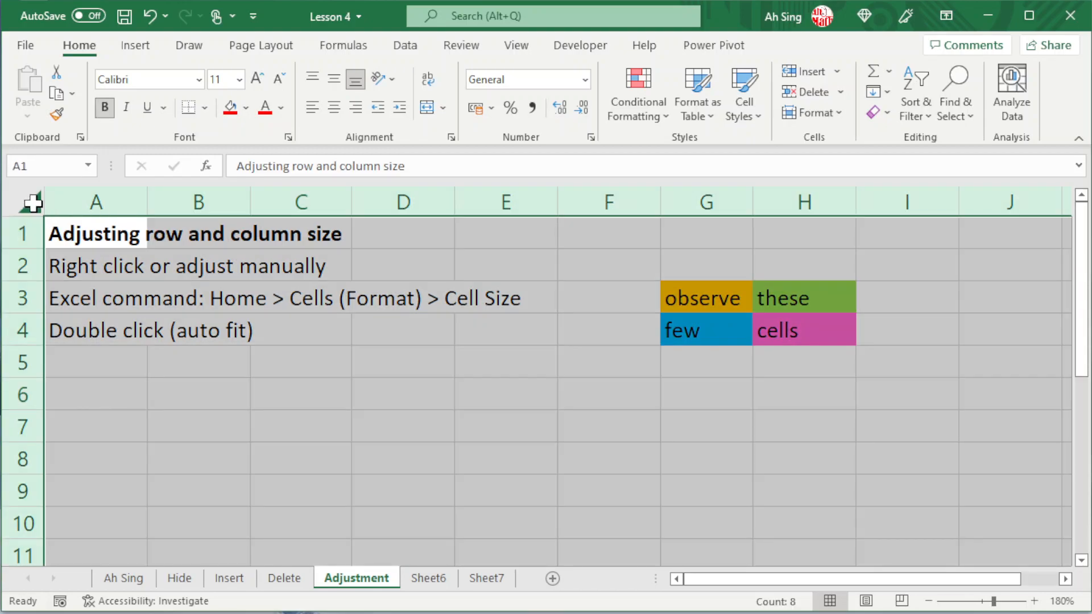
double_click(146, 200)
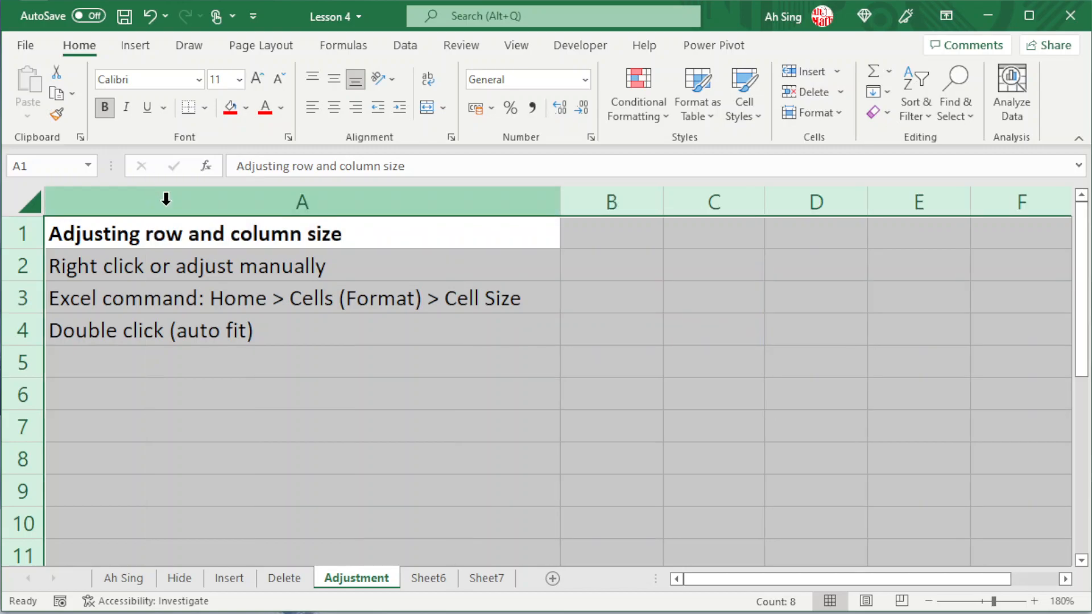
left_click_drag(734, 580, 824, 576)
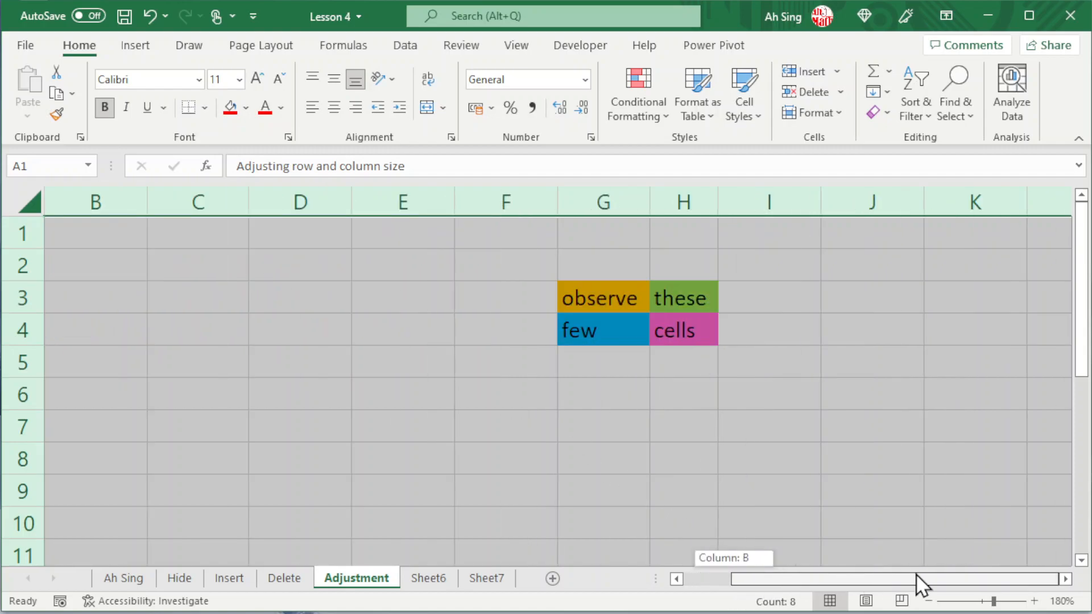
left_click_drag(904, 583, 555, 548)
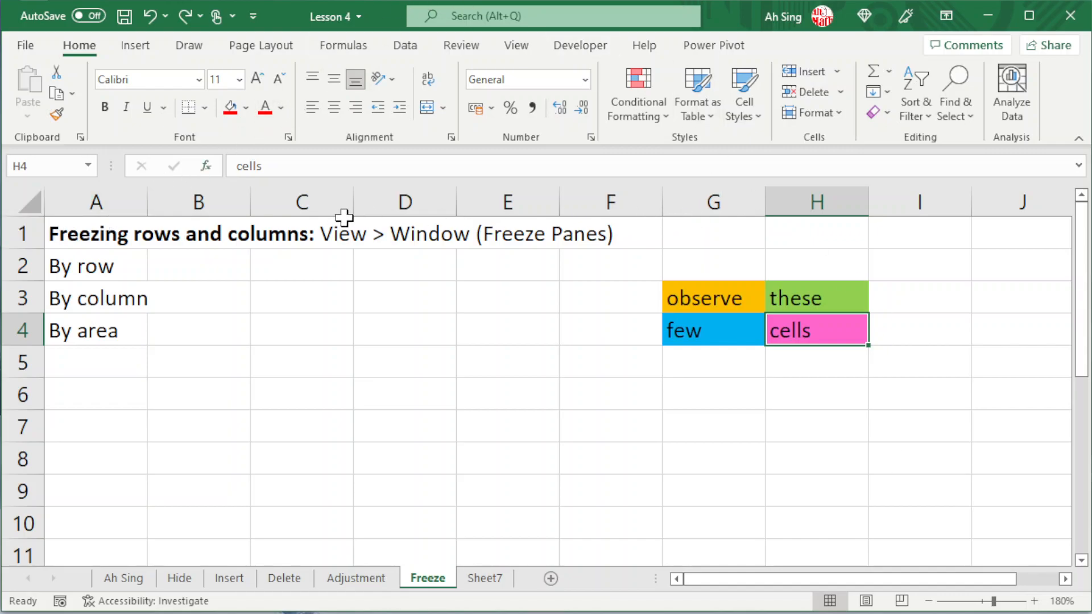
Freeze the top row of the Freeze sheet and check that the heading stays in view.
scroll(180, 279, "down", 9)
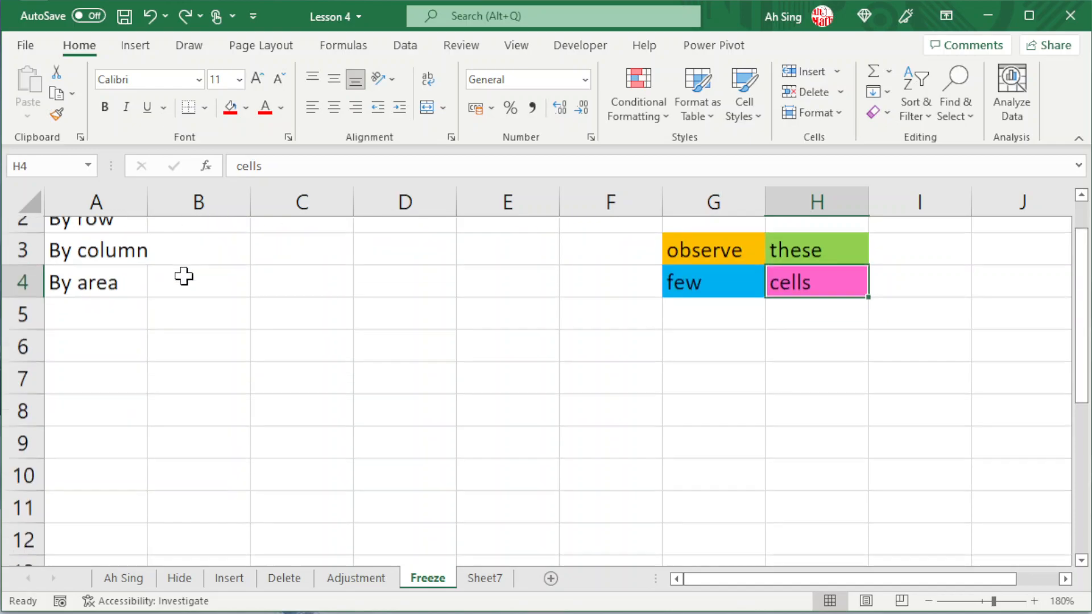
scroll(181, 280, "down", 8)
scroll(179, 282, "up", 17)
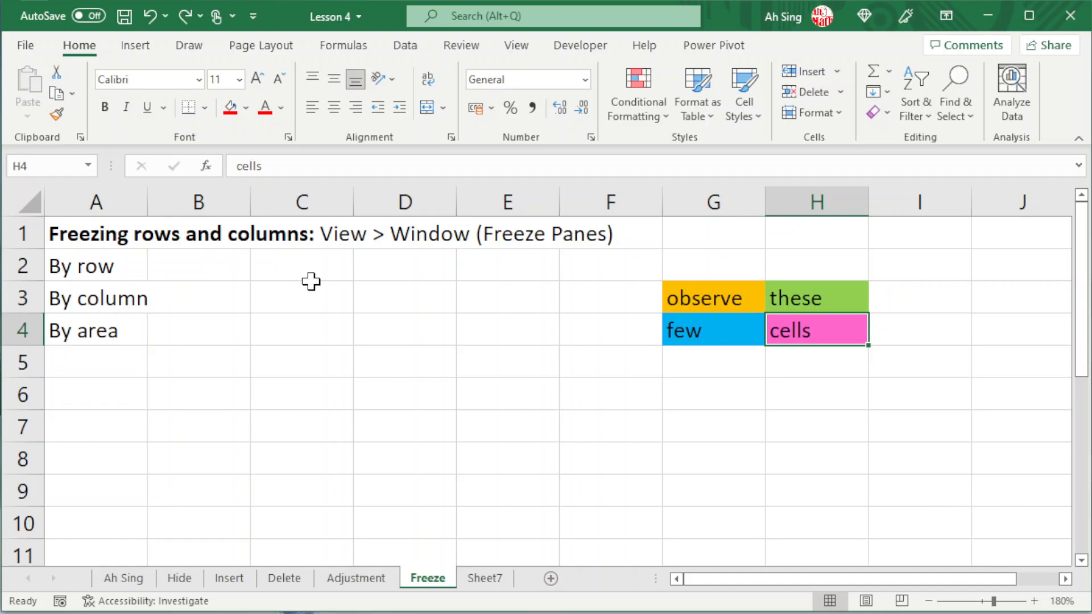
left_click(515, 46)
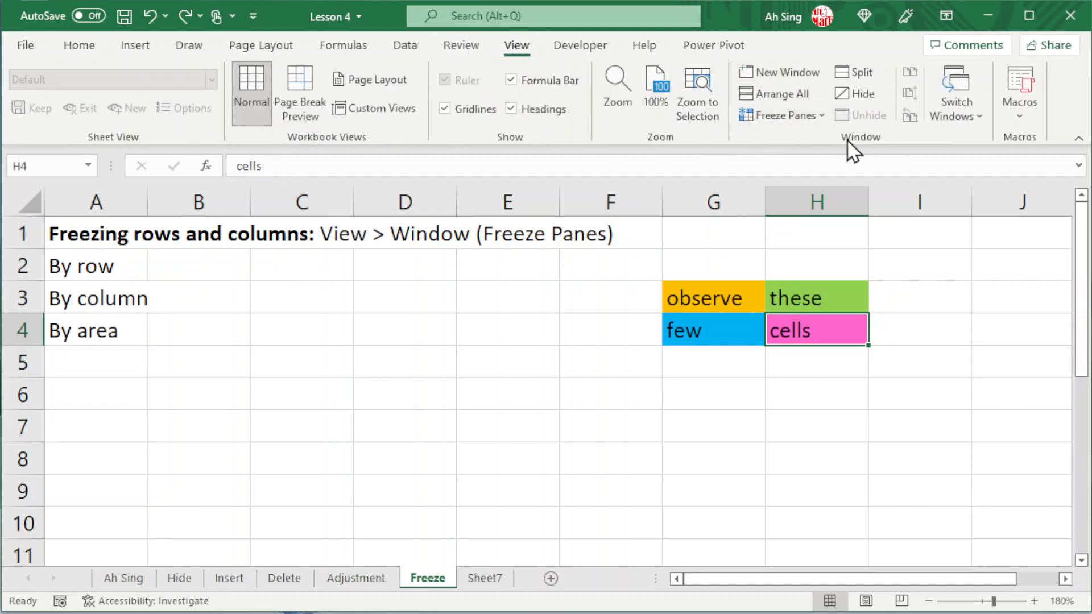
left_click(820, 116)
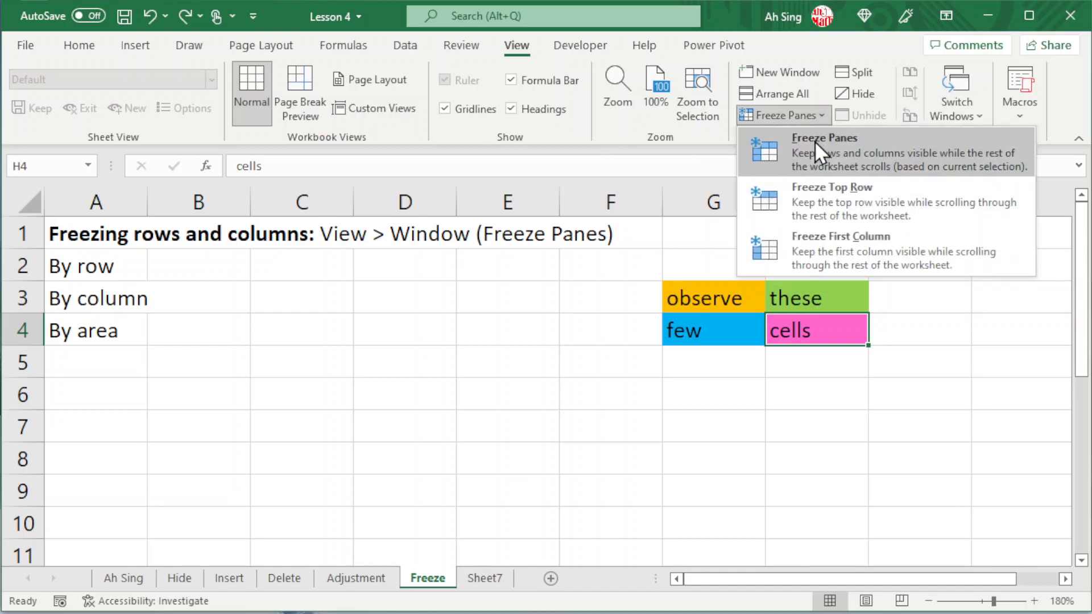
left_click(798, 199)
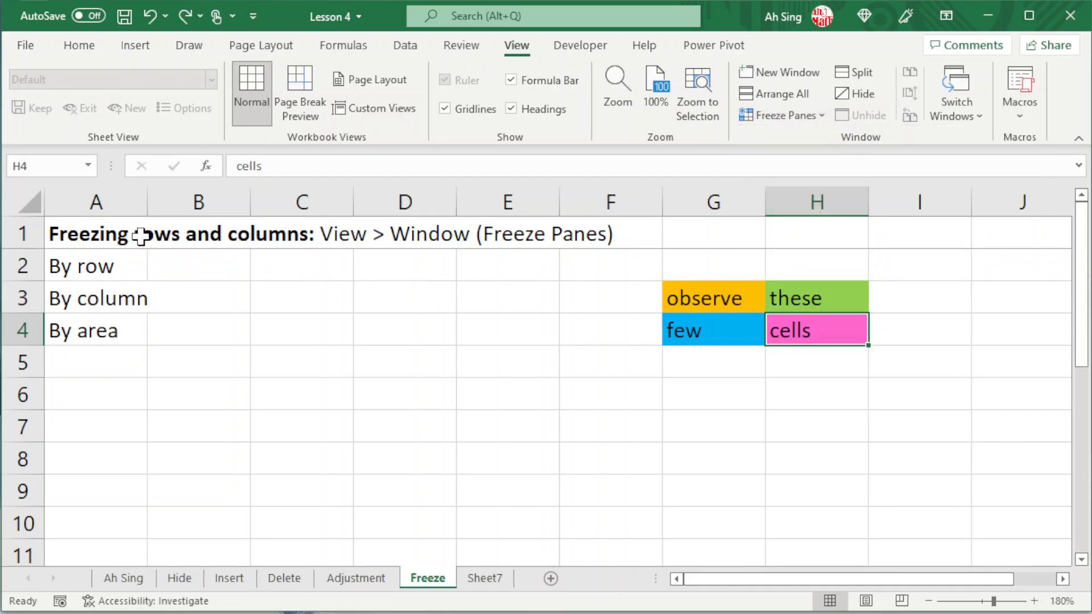
scroll(228, 302, "down", 12)
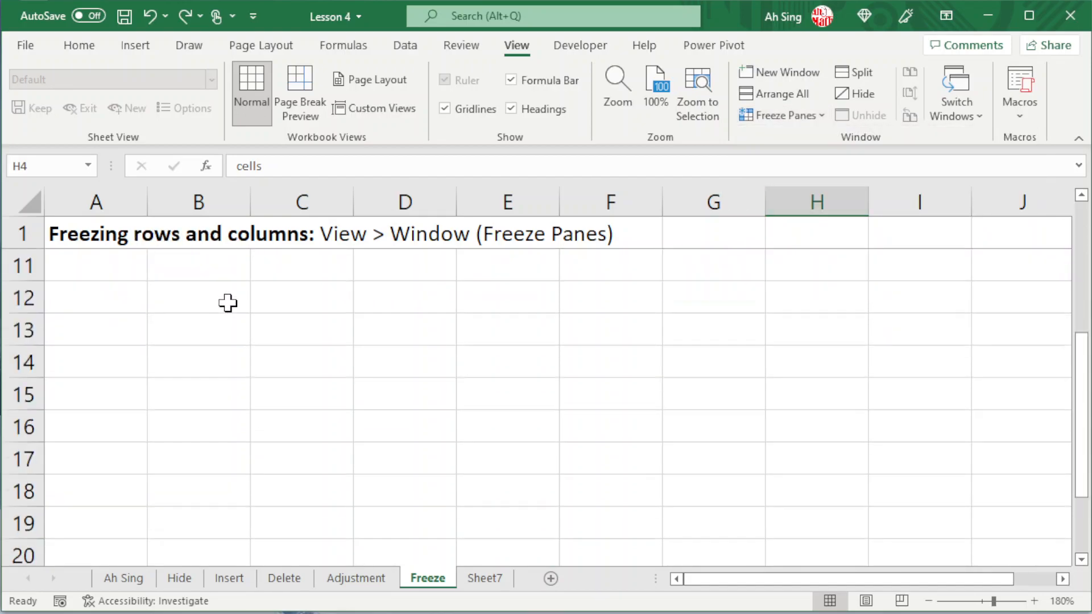
scroll(227, 303, "down", 10)
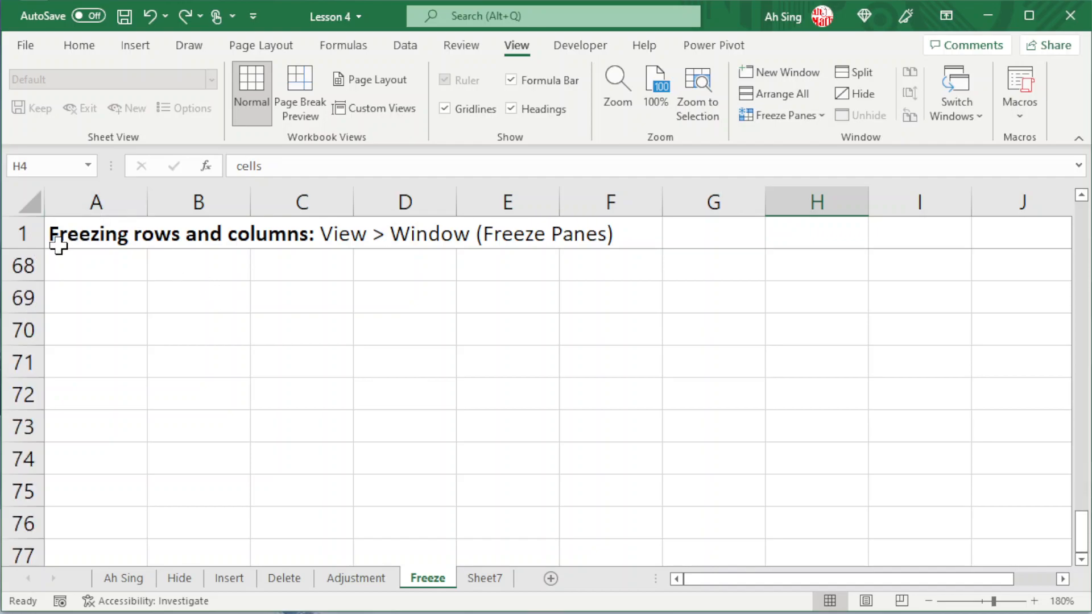
scroll(171, 334, "up", 20)
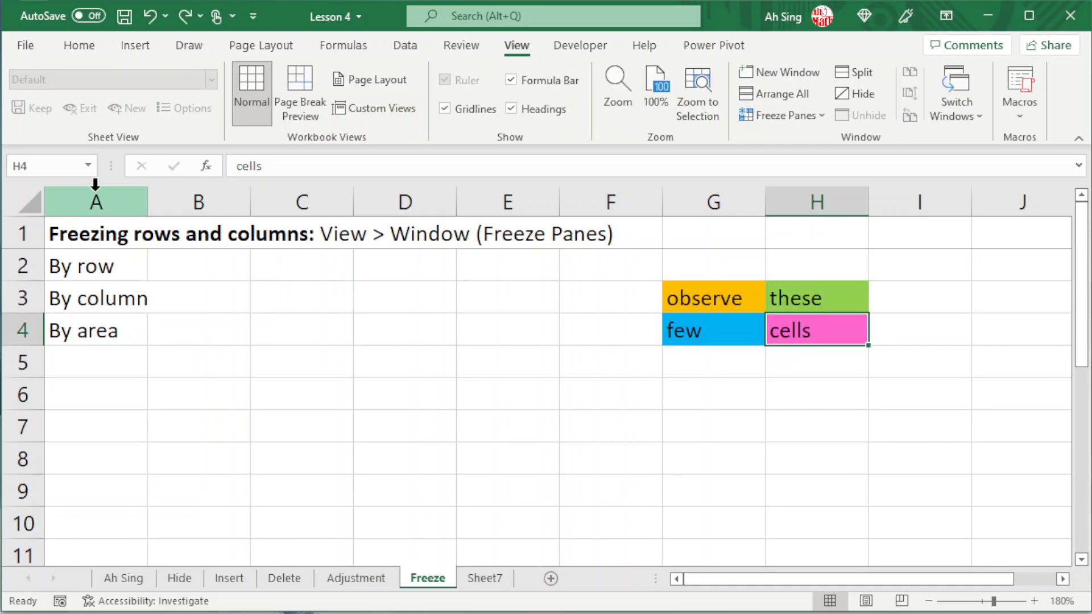
Freeze the first column of the Freeze sheet, and unfreeze the panes.
left_click(799, 118)
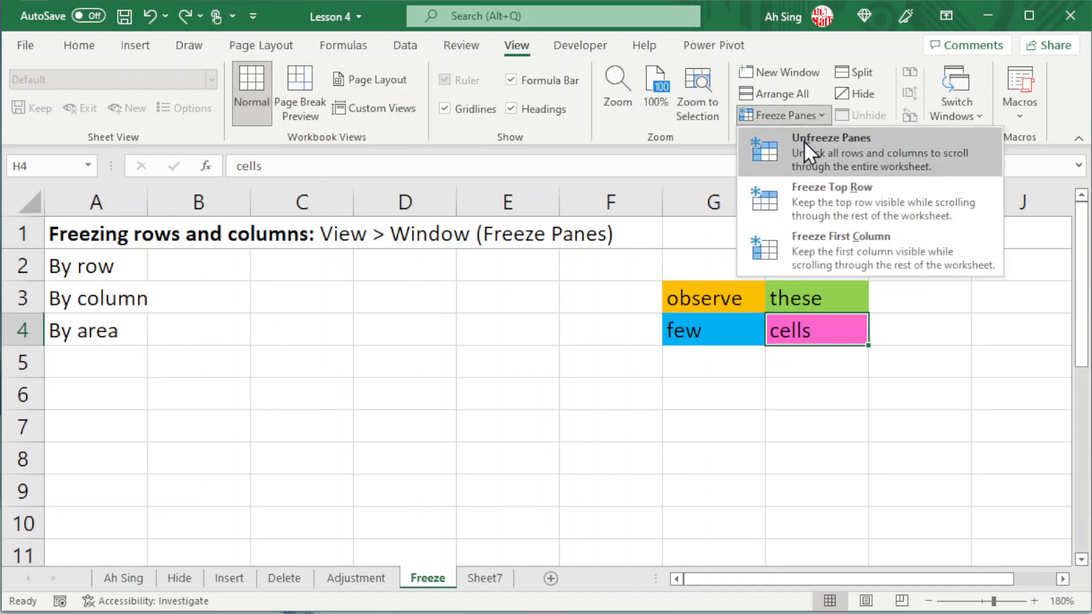
left_click(797, 245)
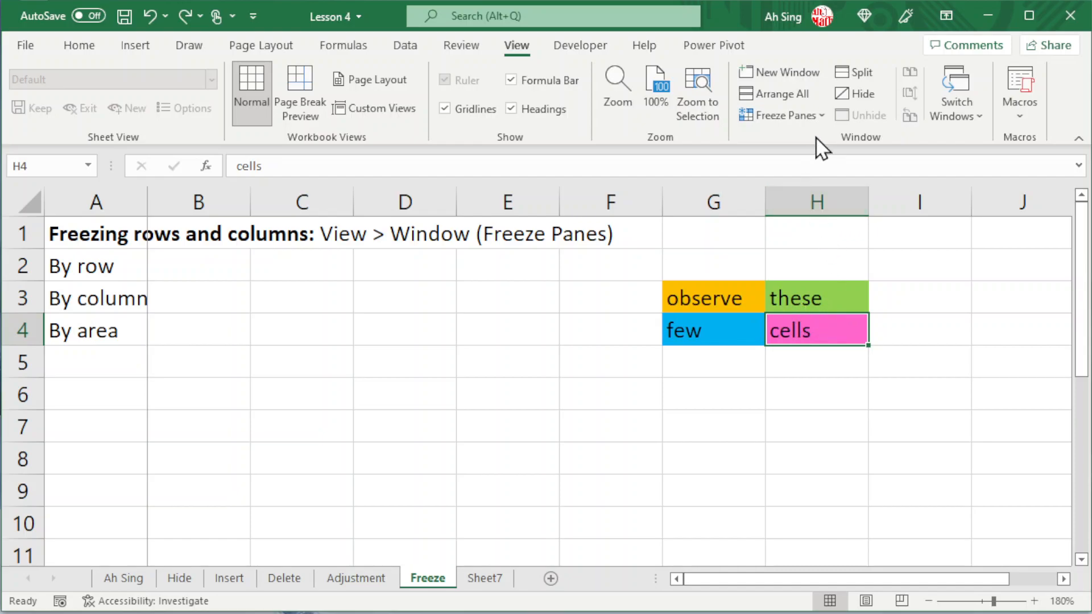
left_click(818, 117)
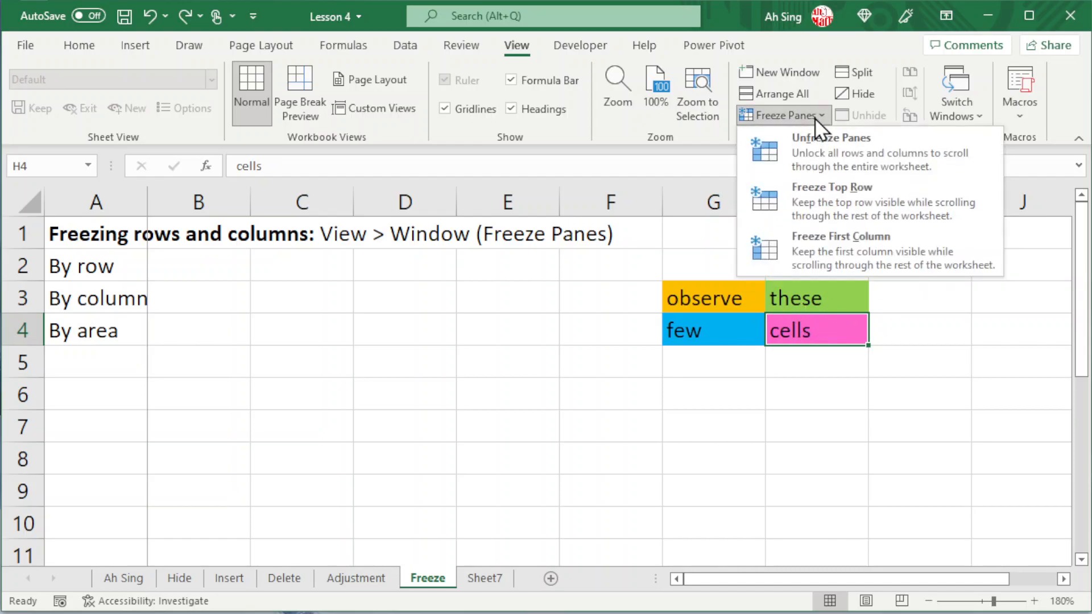
left_click(804, 149)
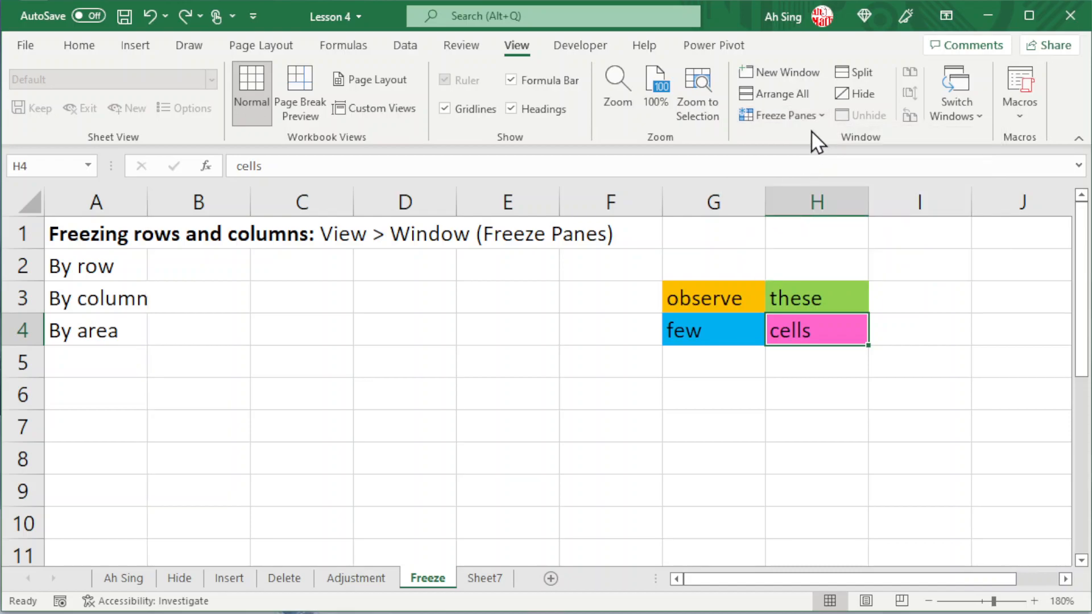
Freeze the panes of the Freeze sheet by area at cell H4, and check the frozen rows and columns while scrolling.
left_click(821, 118)
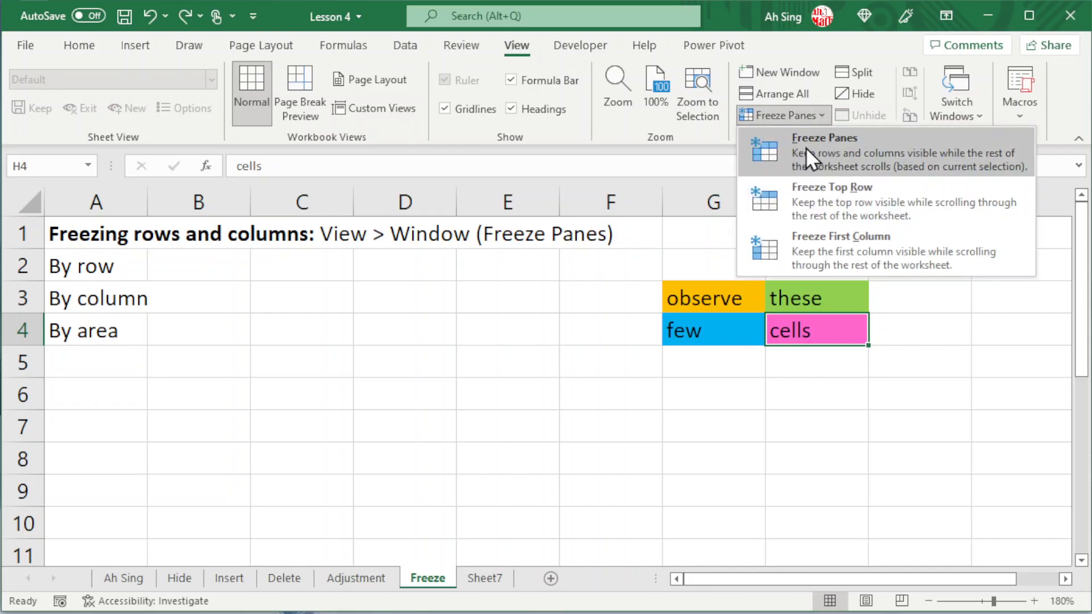
left_click(821, 145)
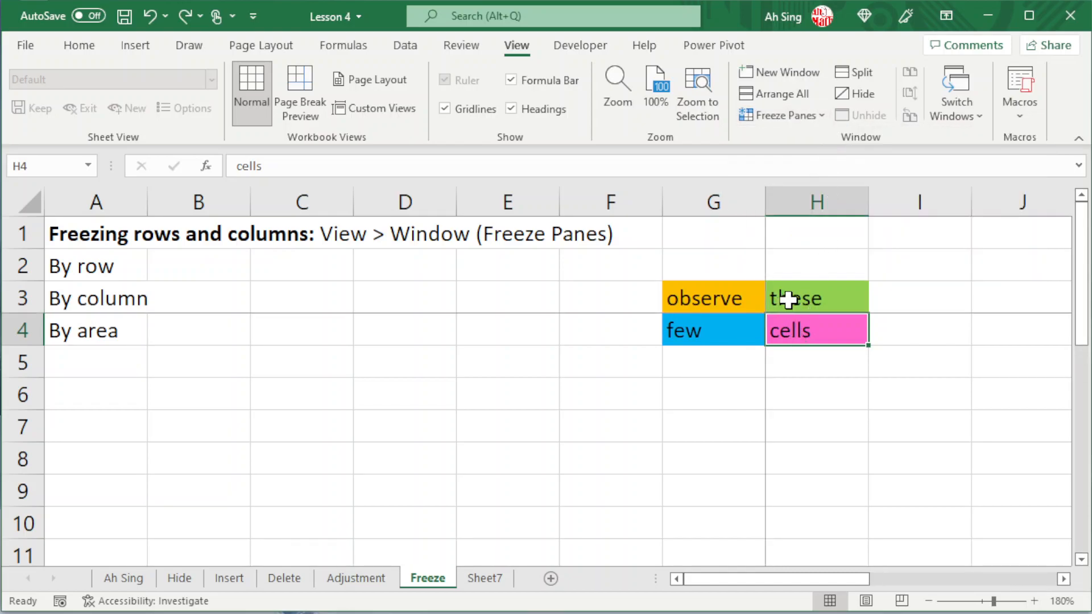
scroll(849, 327, "down", 1)
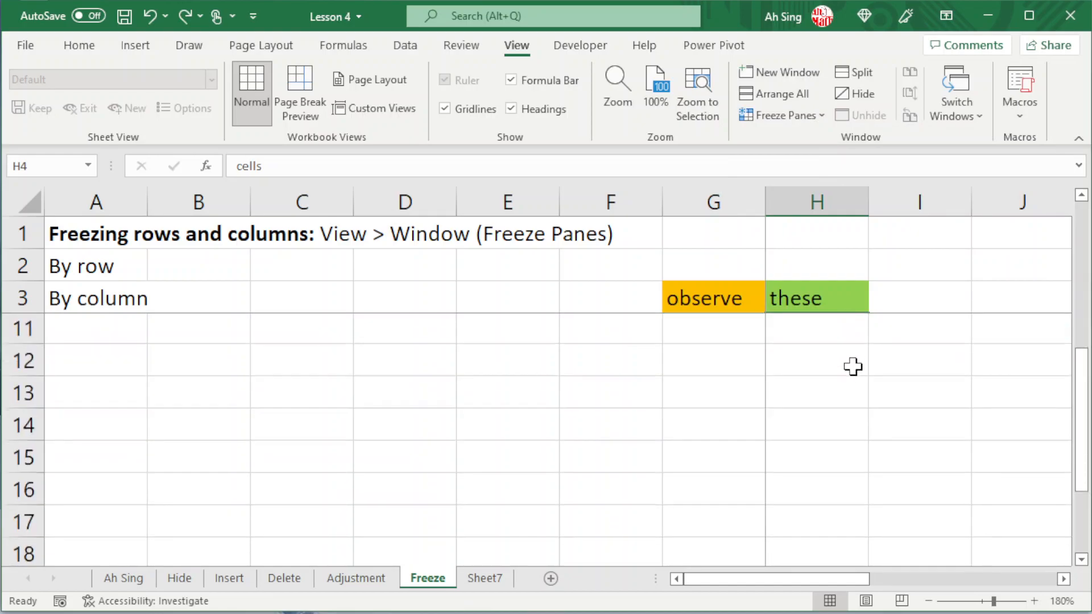
scroll(853, 368, "up", 1)
left_click_drag(766, 581, 673, 581)
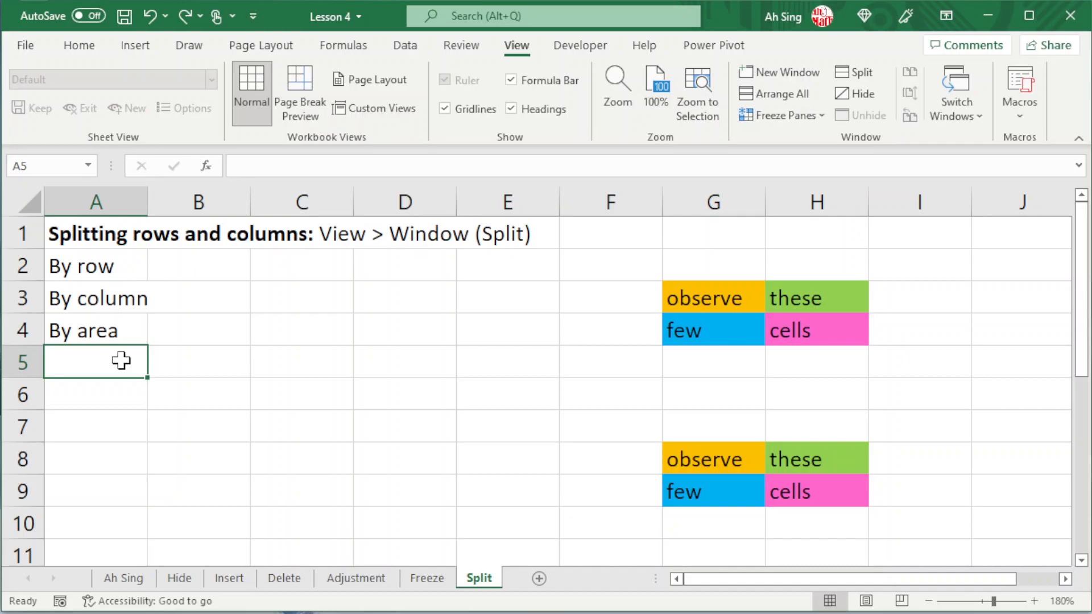
Split the Split sheet by row above row 5 and check that the upper pane scrolls on its own.
left_click(12, 364)
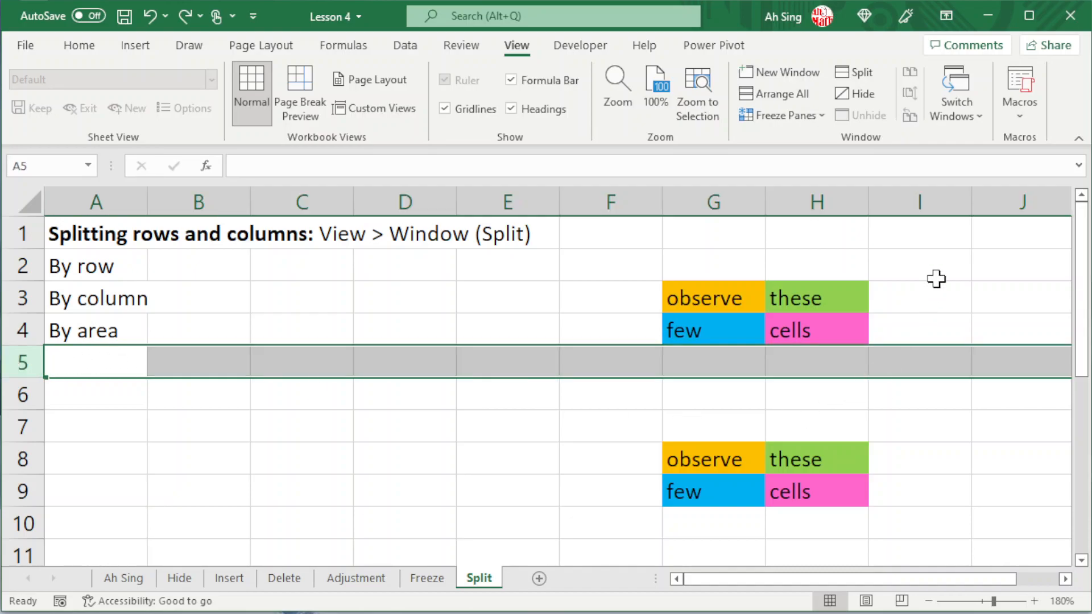
left_click(854, 72)
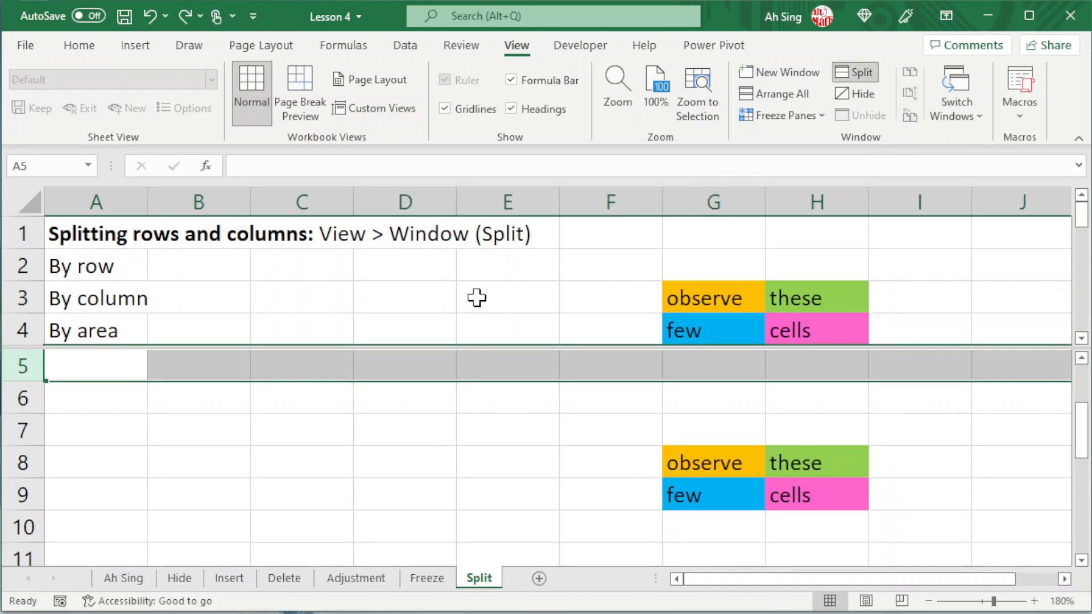
left_click(464, 276)
scroll(484, 272, "down", 4)
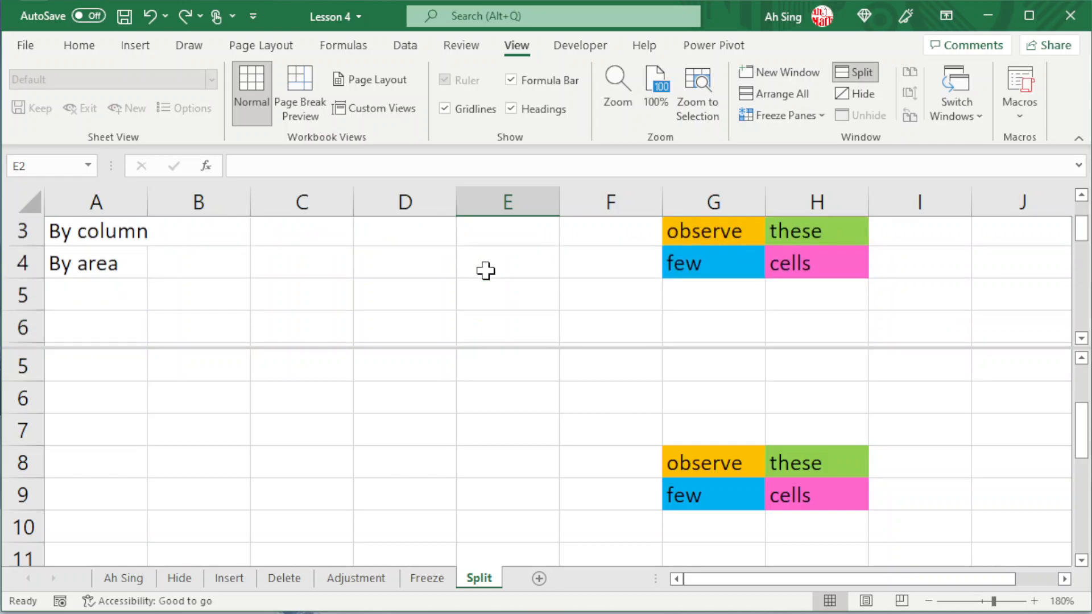
scroll(486, 271, "down", 1)
scroll(486, 271, "up", 4)
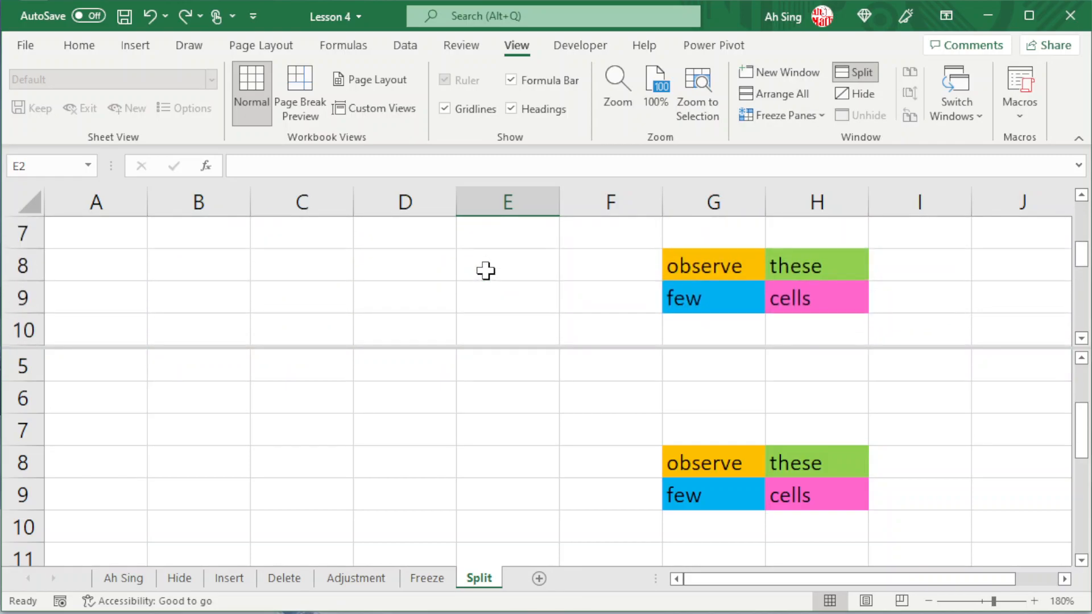
scroll(486, 271, "down", 1)
scroll(695, 328, "up", 1)
scroll(696, 328, "up", 2)
Check that the lower pane below the row split scrolls on its own, and remove the split.
left_click(392, 405)
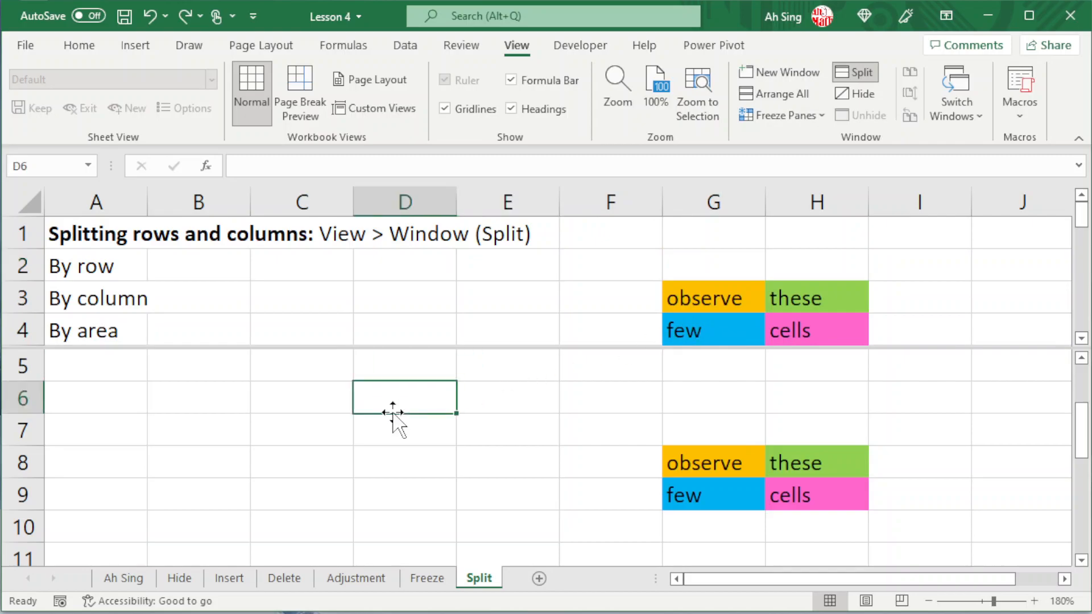
scroll(392, 399, "down", 5)
scroll(392, 399, "up", 3)
scroll(392, 399, "up", 4)
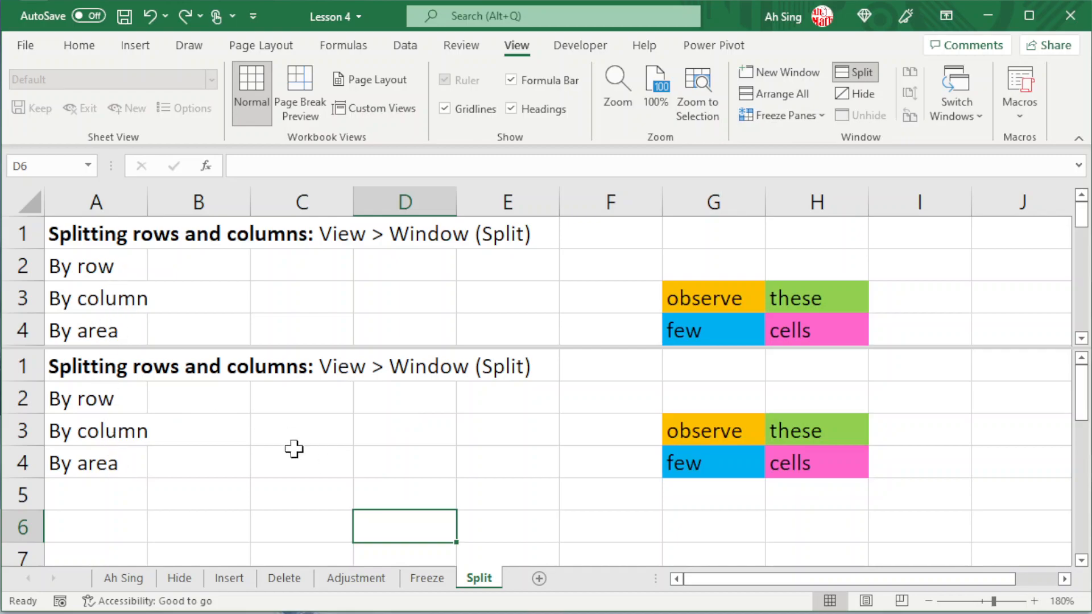
left_click(218, 419)
left_click(851, 72)
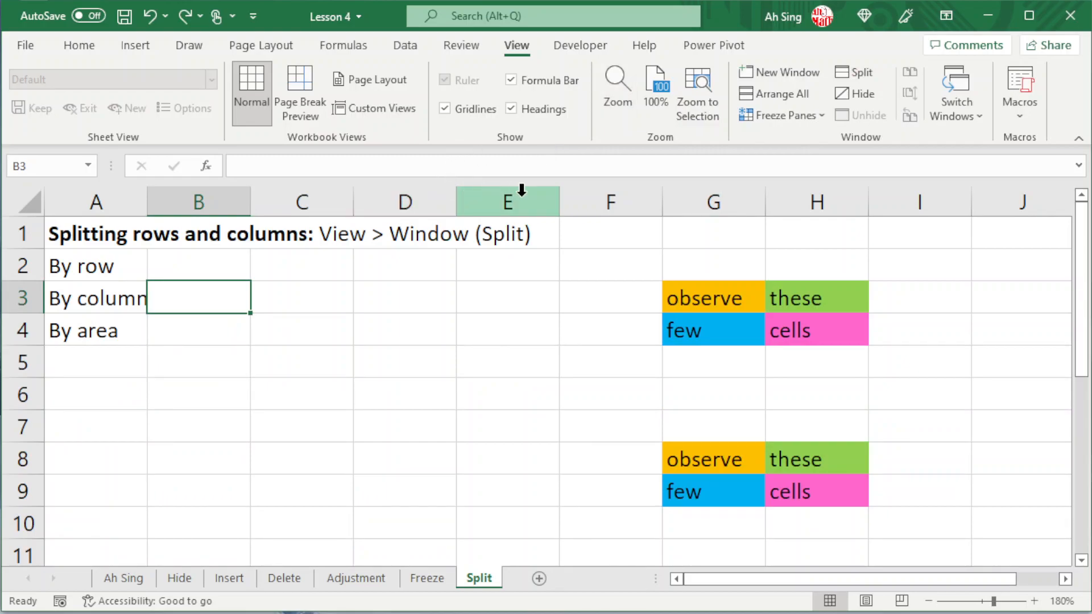
Split the sheet by column before column E and check the horizontal scrolling of each pane.
left_click(522, 193)
left_click(863, 71)
left_click(259, 392)
left_click_drag(361, 586, 323, 584)
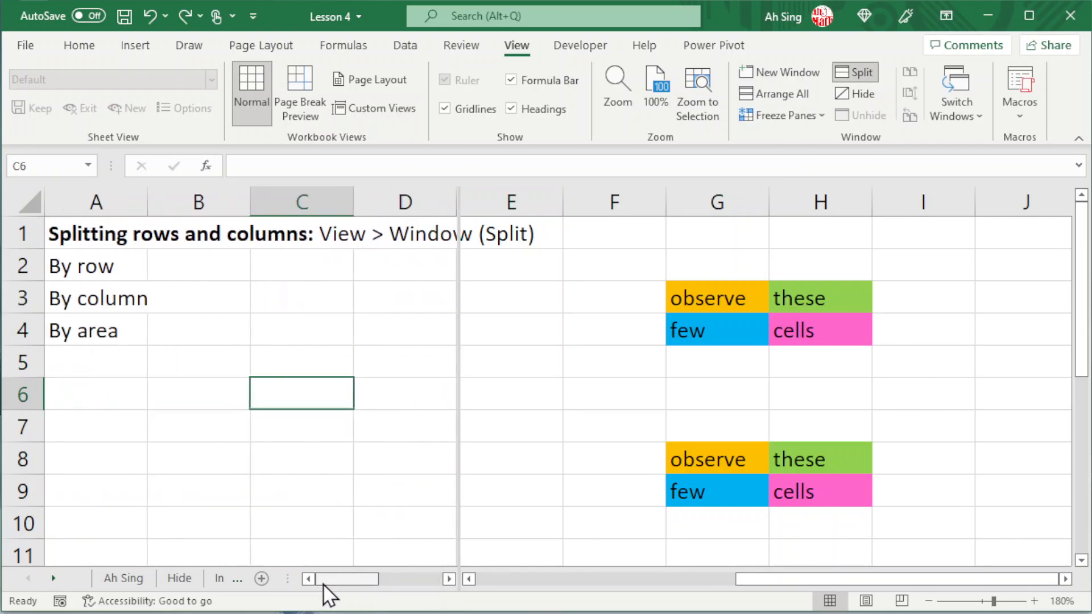
left_click_drag(779, 580, 807, 581)
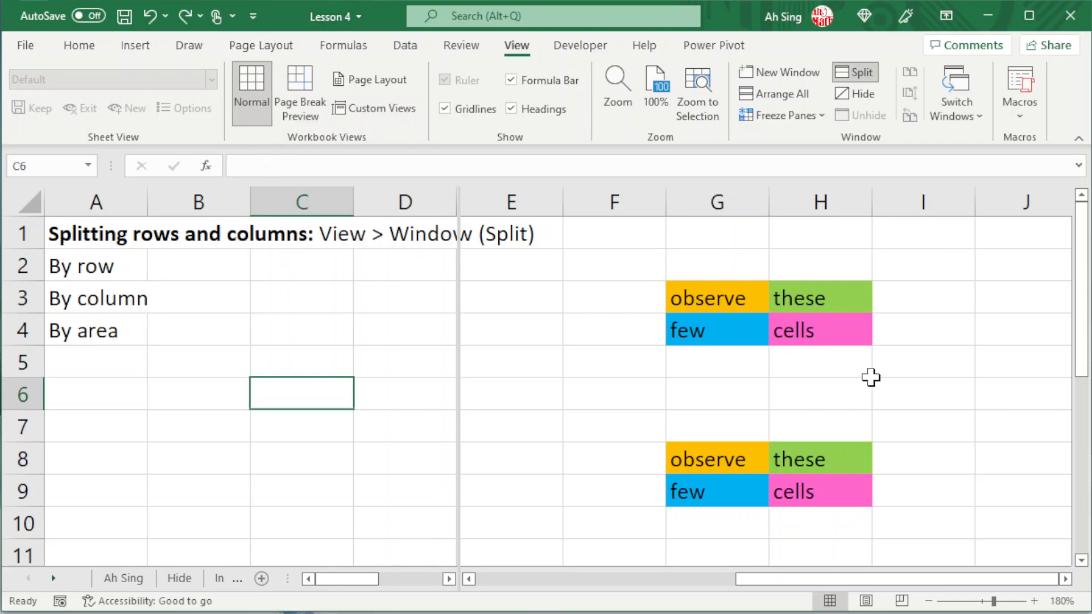
Check how the column-split panes scroll vertically, and remove the column split.
scroll(871, 377, "down", 3)
scroll(870, 377, "up", 3)
scroll(188, 334, "down", 3)
scroll(266, 329, "up", 3)
left_click(855, 75)
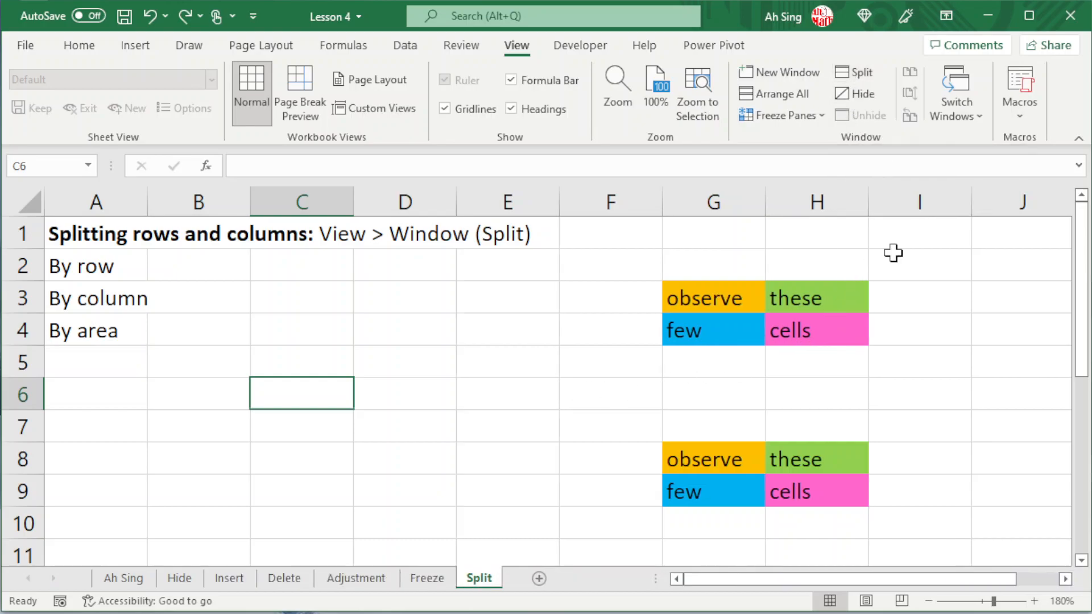
Split the sheet by area at cell H4 and select a coloured cell in each of the four panes.
left_click(790, 331)
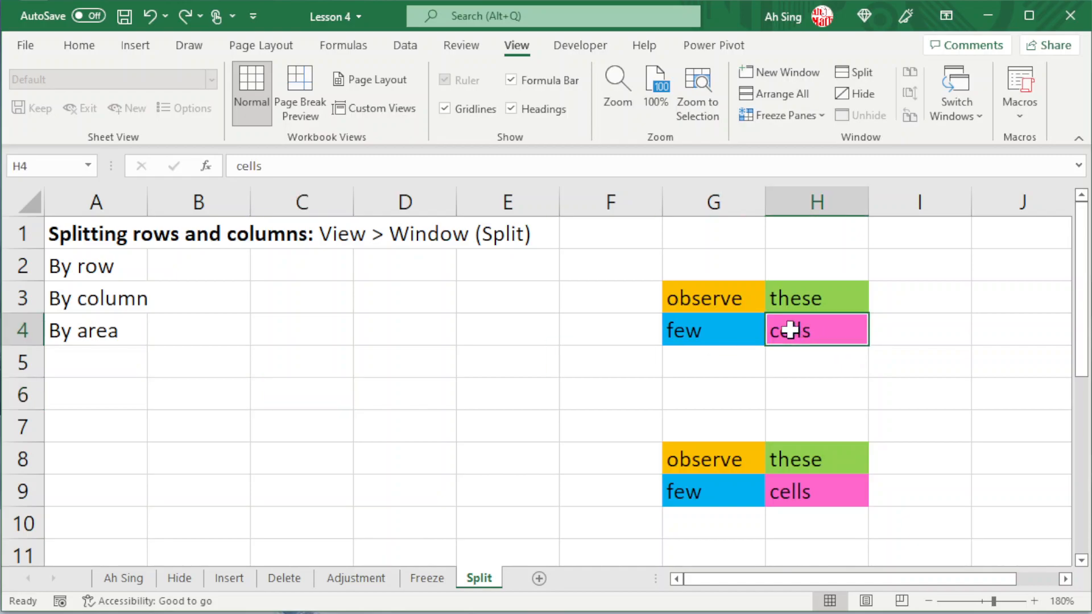
left_click(846, 77)
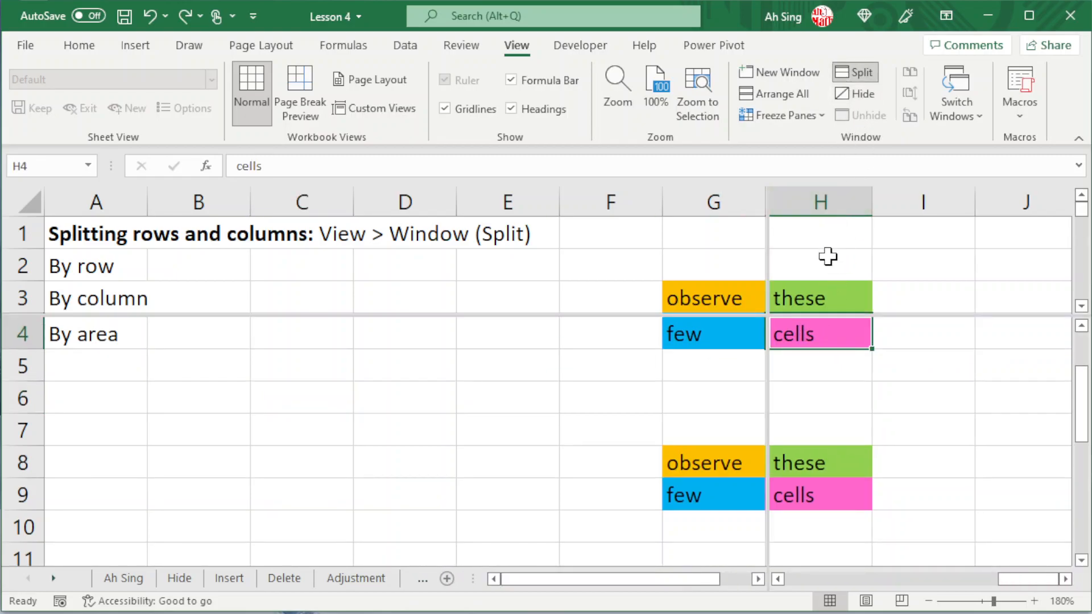
key("Return")
left_click(844, 287)
left_click(681, 296)
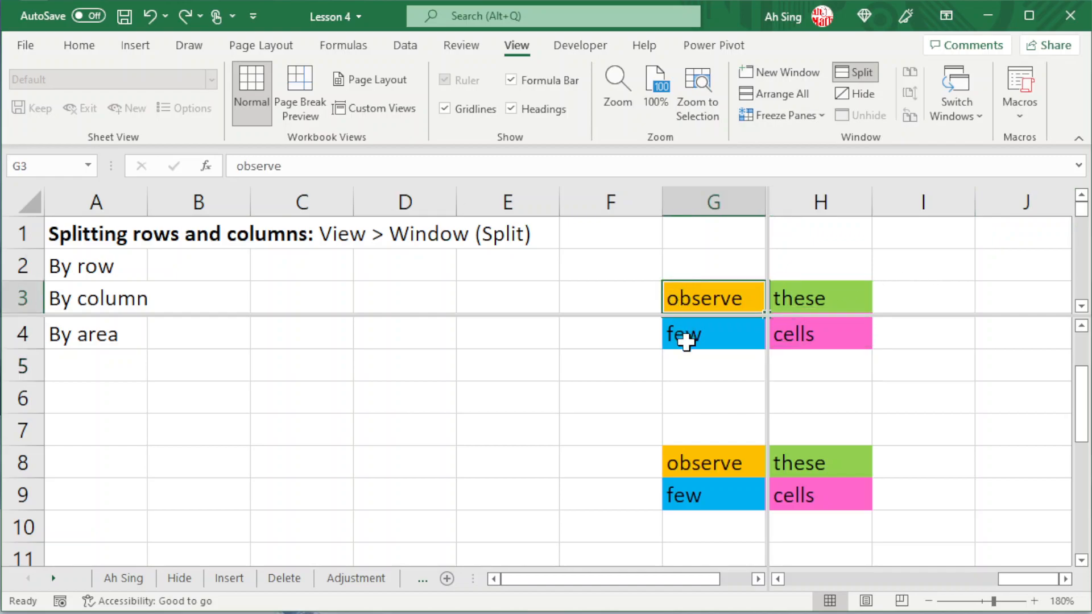
left_click(686, 341)
left_click(858, 334)
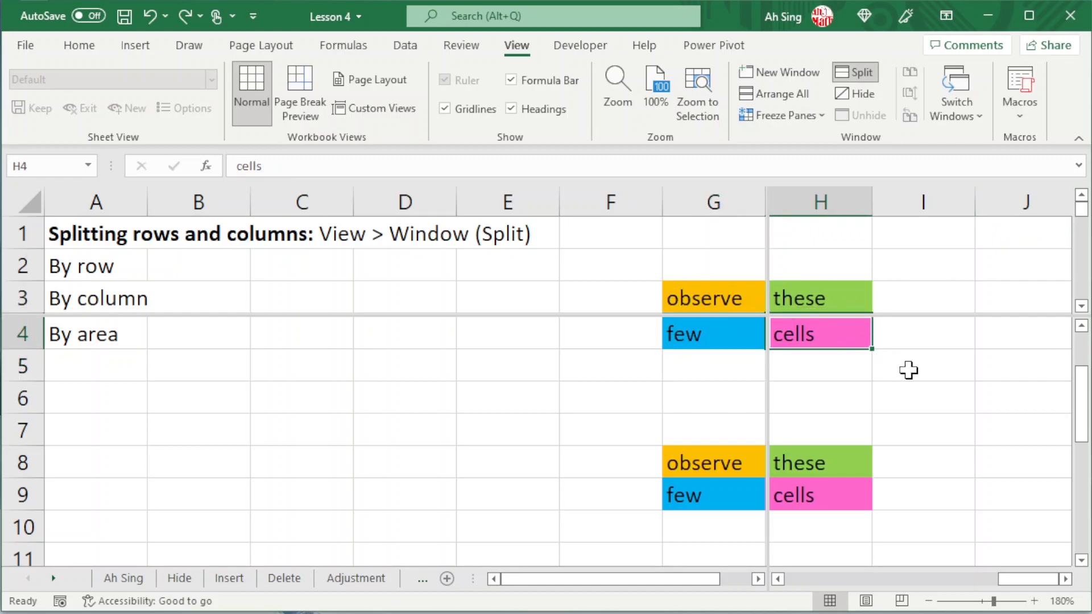
Examine how the upper and lower panes of the area split scroll vertically and independently of each other.
left_click(909, 270)
scroll(950, 268, "down", 3)
scroll(950, 268, "down", 1)
scroll(948, 267, "up", 4)
left_click(704, 268)
scroll(704, 268, "down", 2)
scroll(697, 285, "down", 4)
scroll(670, 285, "up", 6)
left_click(751, 364)
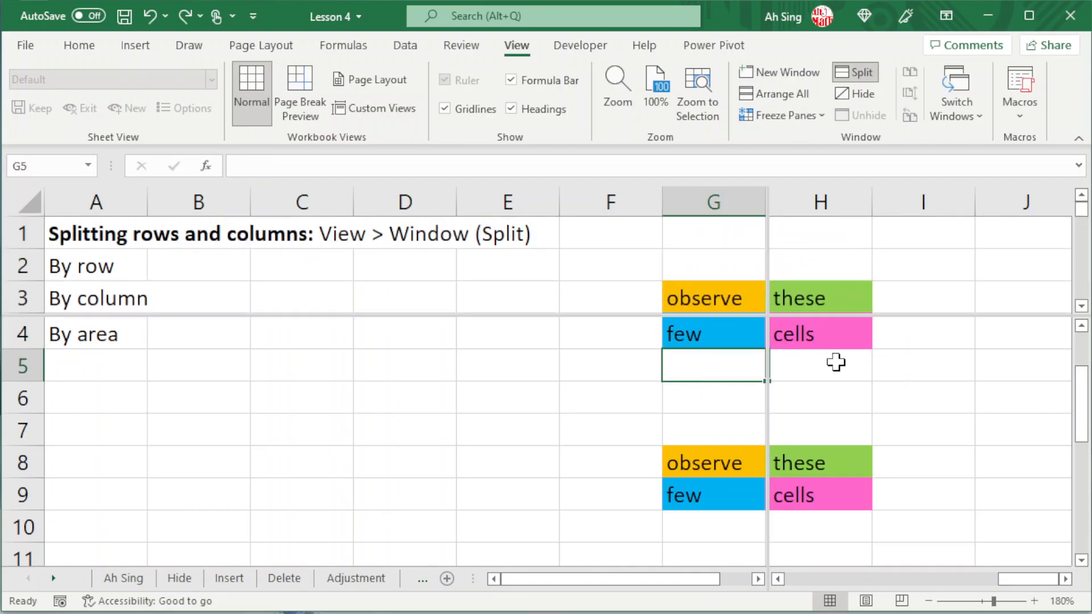
scroll(551, 373, "down", 4)
scroll(555, 375, "up", 5)
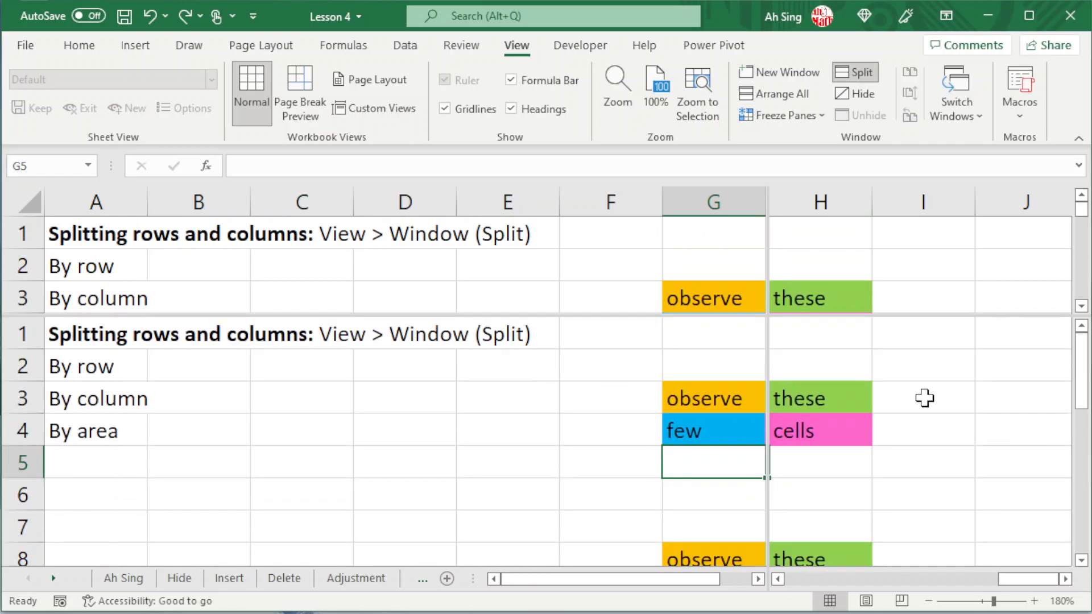
scroll(919, 392, "down", 1)
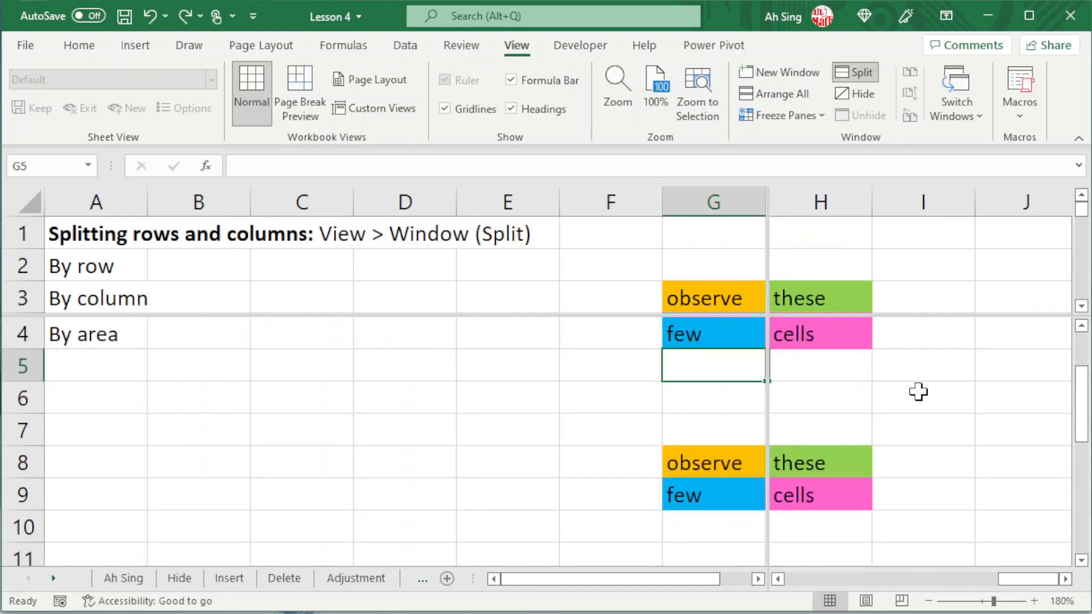